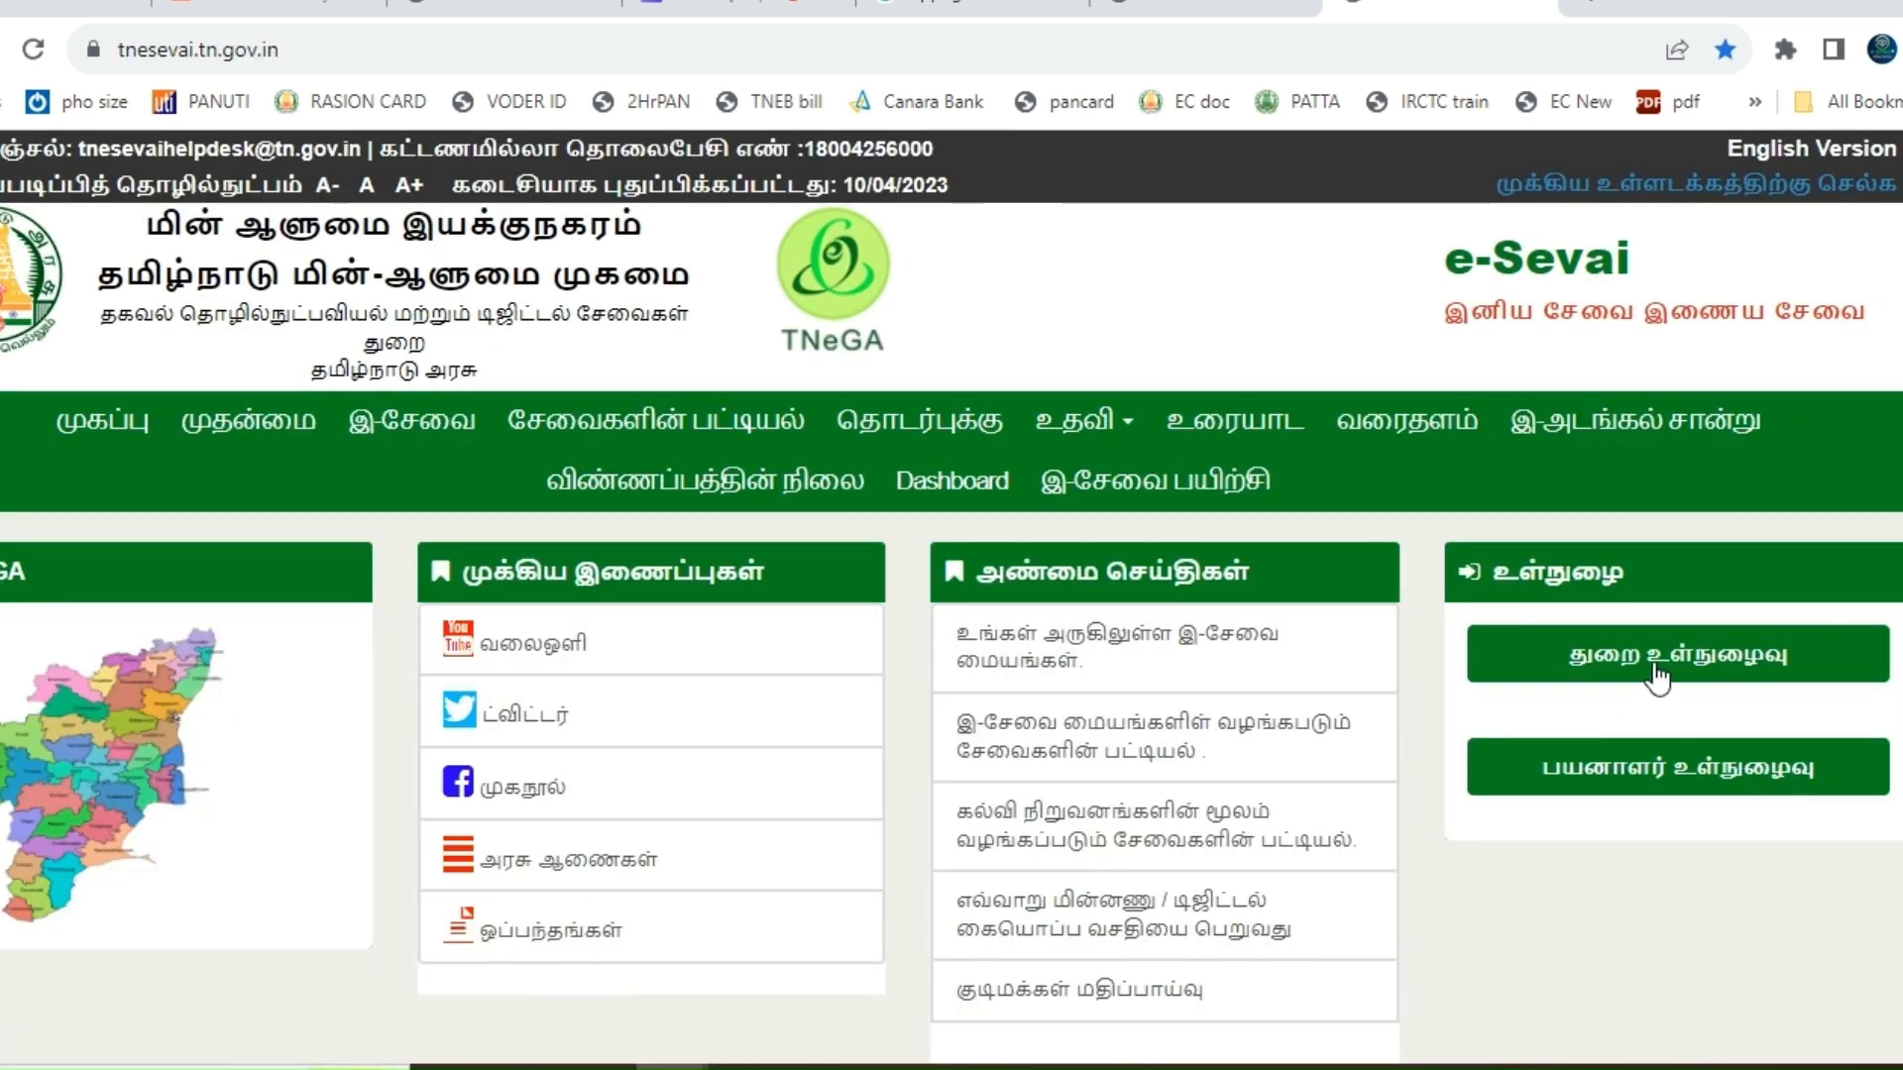
# - Go from the citizen sign-in page to the 'New User? SignUp here' registration form
pyautogui.click(1653, 786)
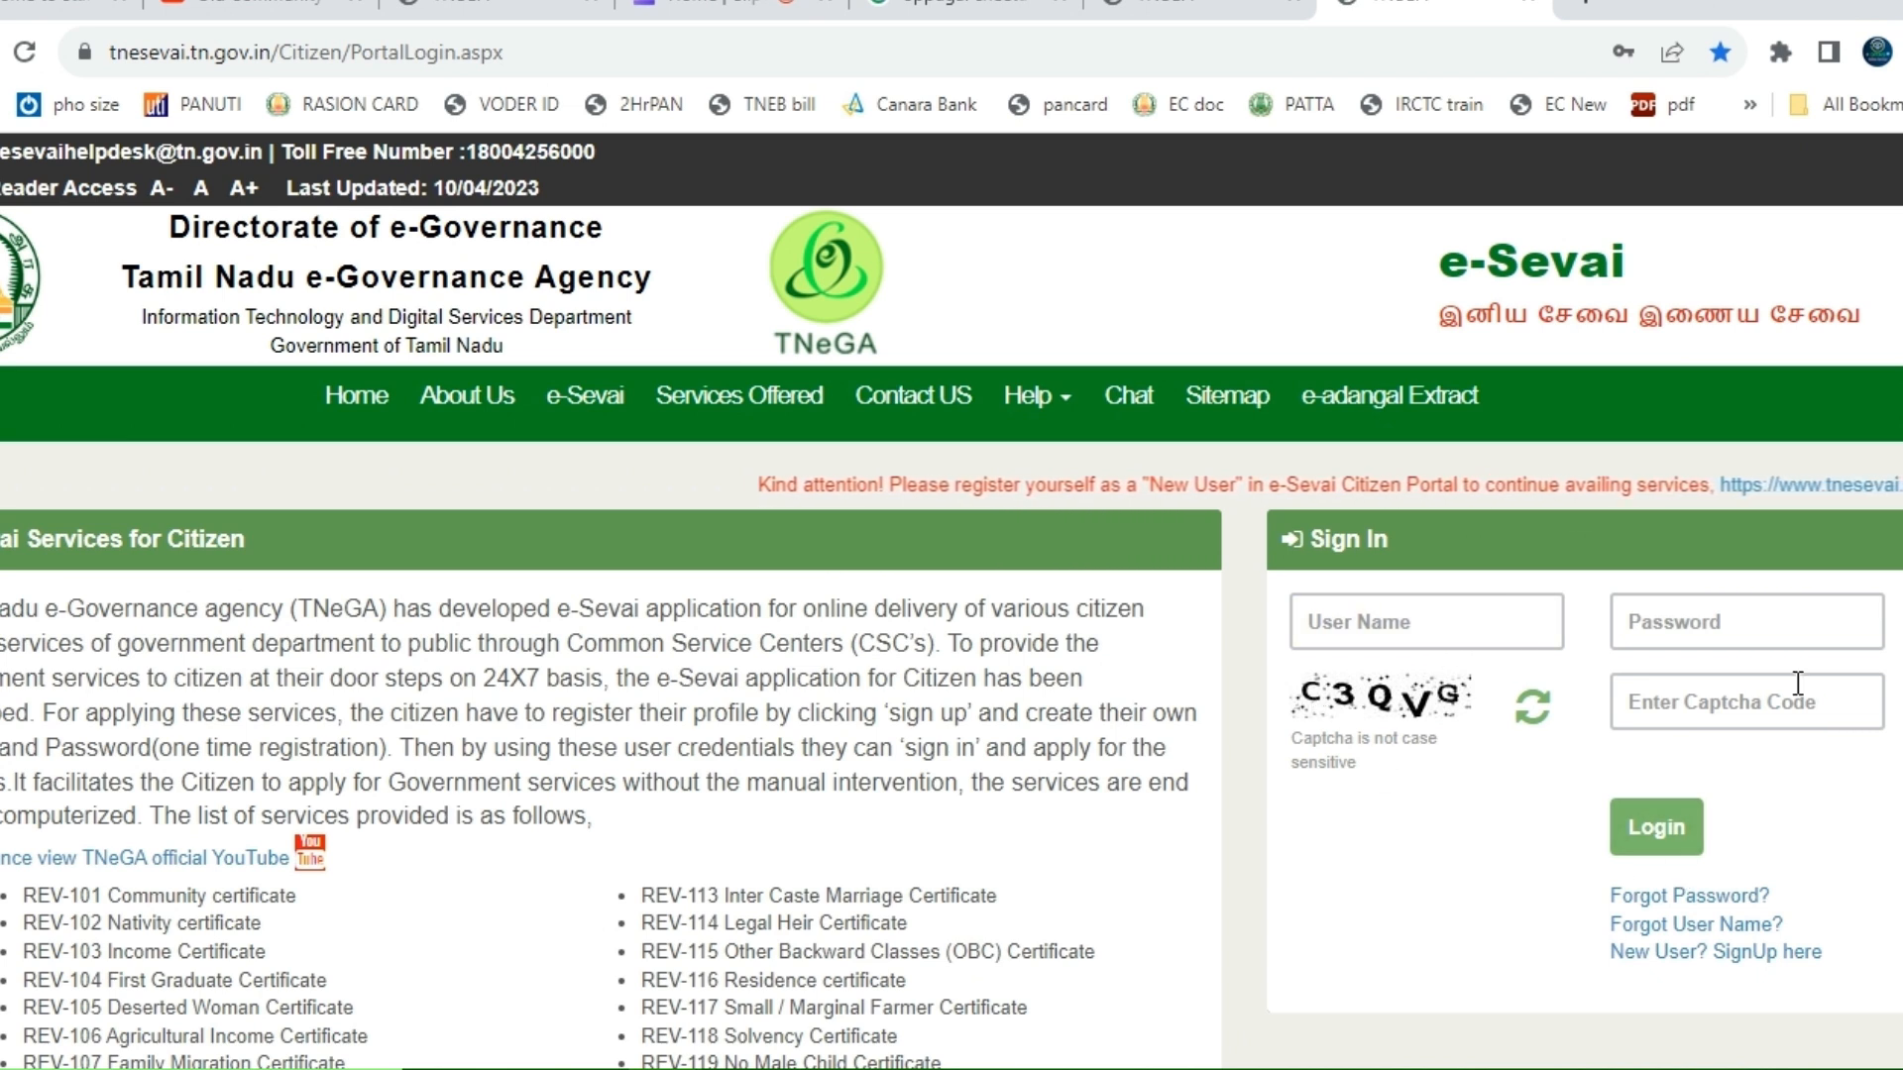
pyautogui.click(1682, 960)
# - Enter the applicant's full name and choose district Thoothukudi and taluk Kayathar
pyautogui.scroll(-3, 703, 610)
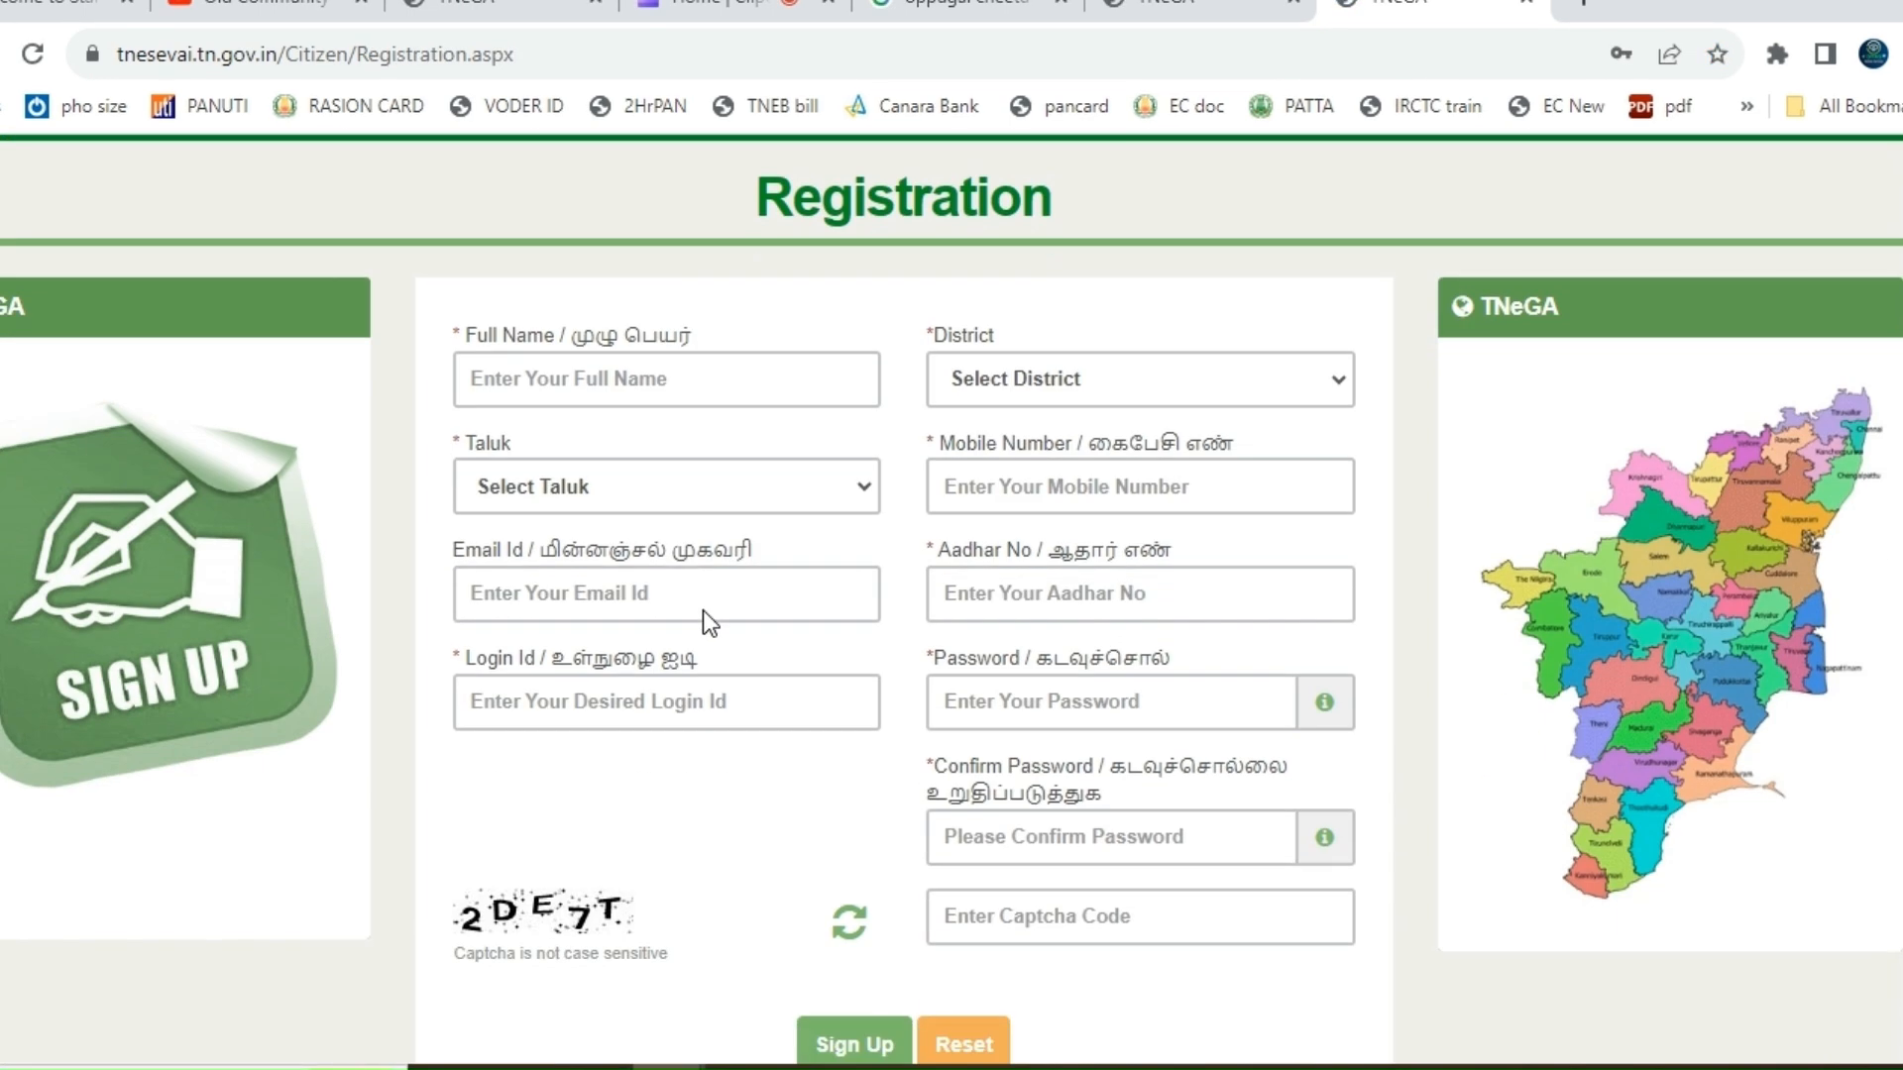
pyautogui.click(645, 381)
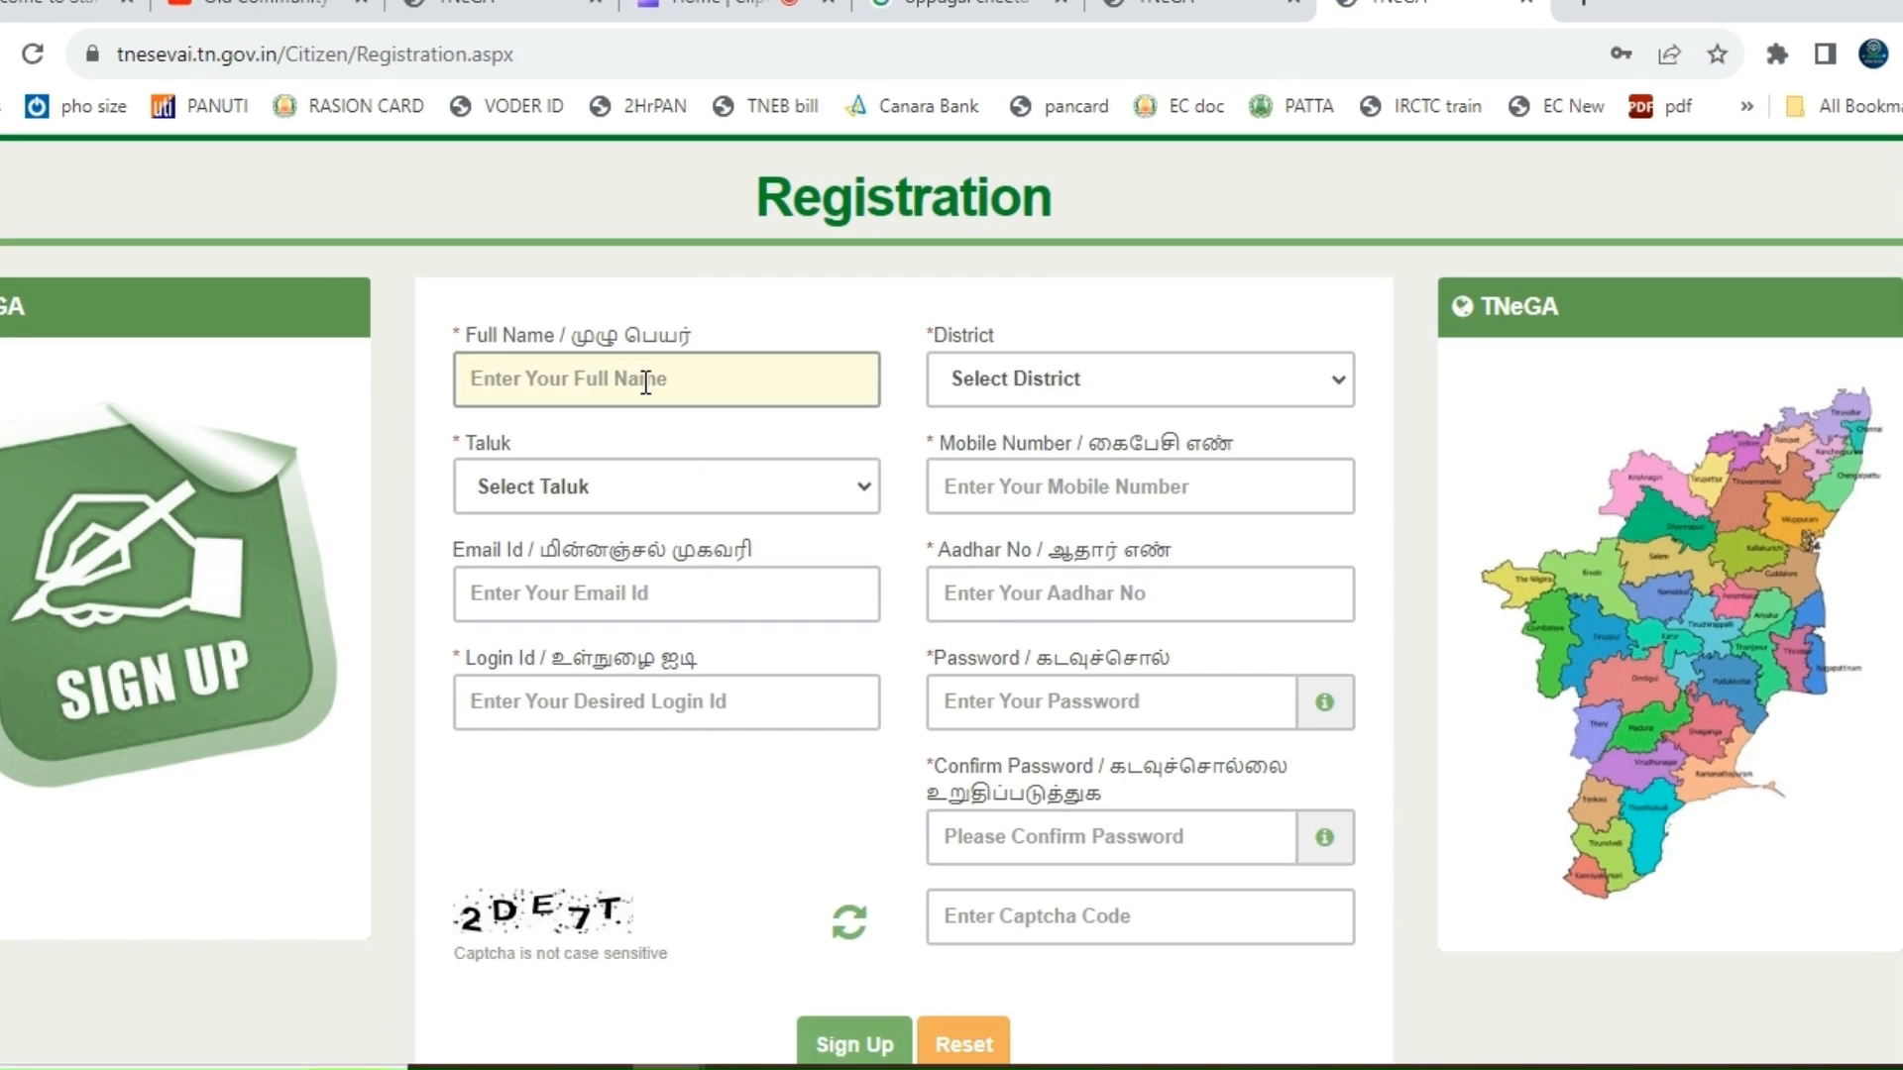
pyautogui.write('DIYAS')
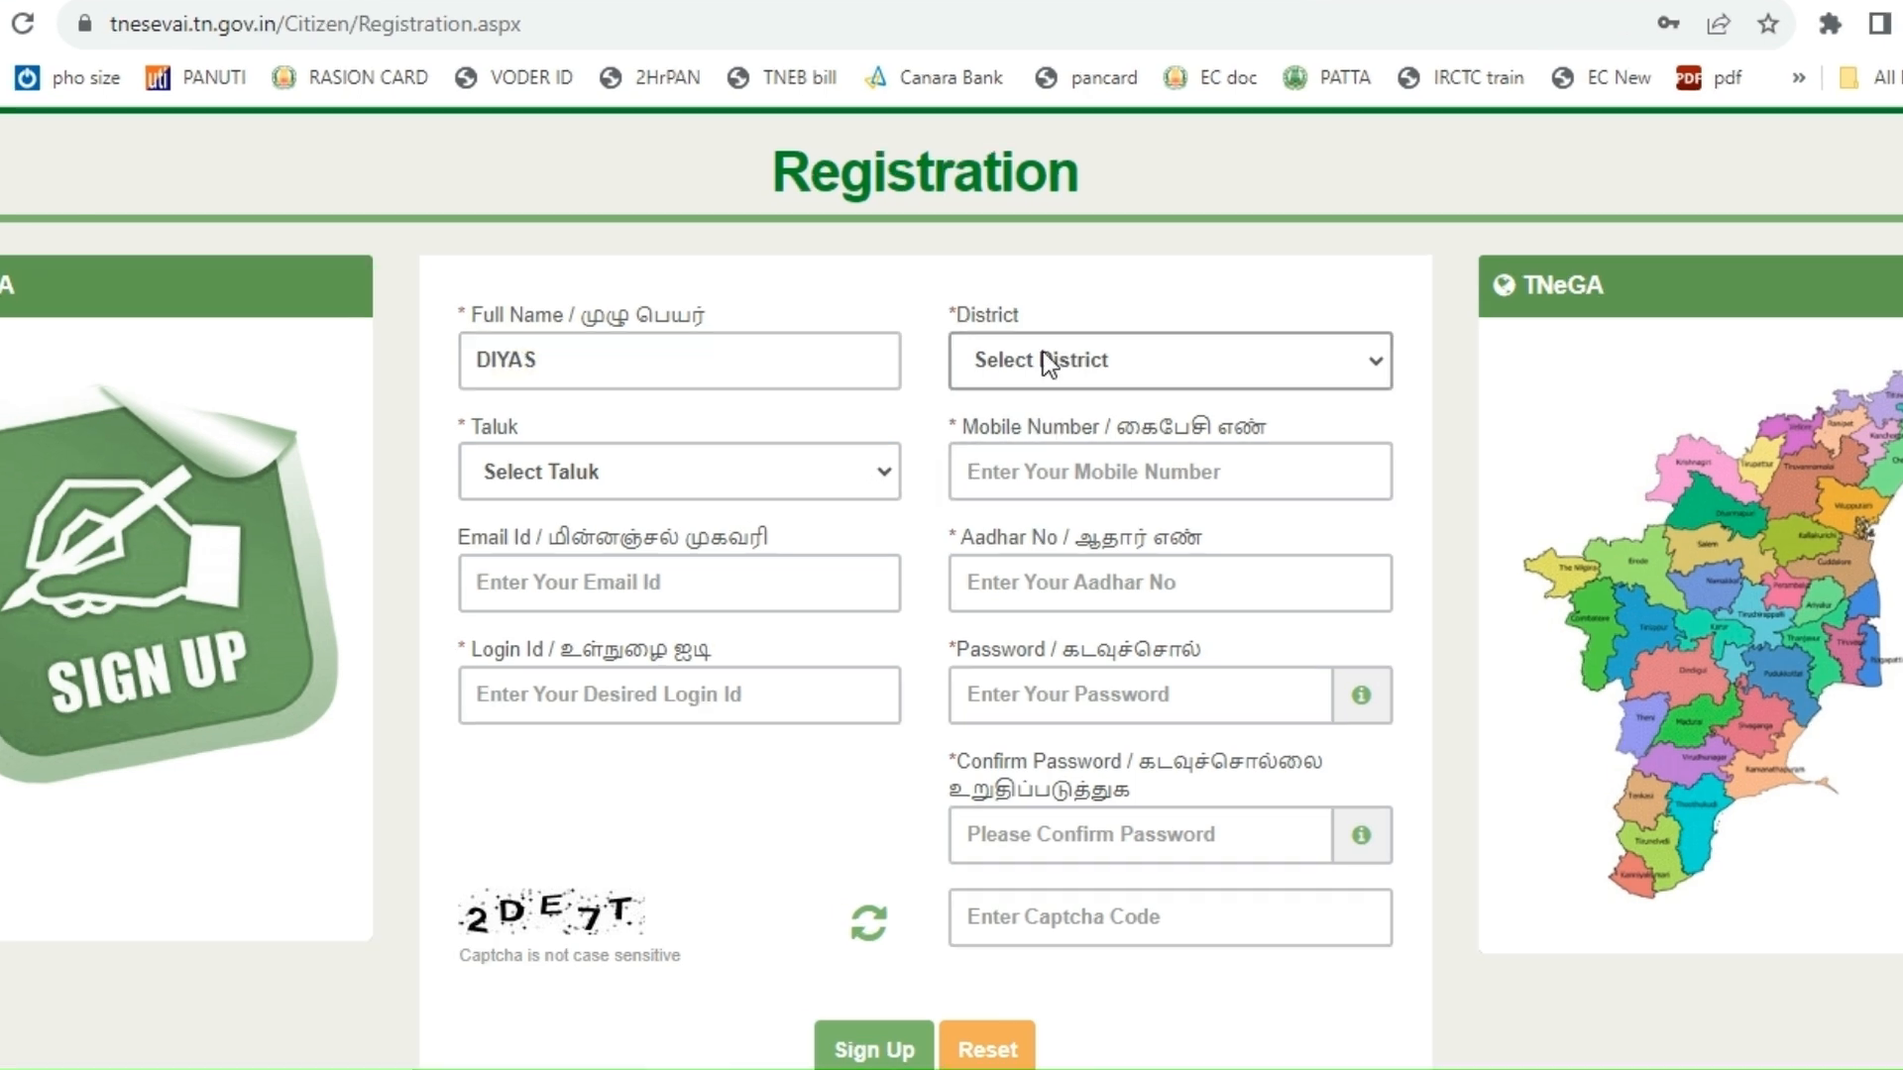
pyautogui.click(1028, 380)
pyautogui.scroll(-5, 1018, 747)
pyautogui.click(1044, 742)
pyautogui.scroll(3, 716, 454)
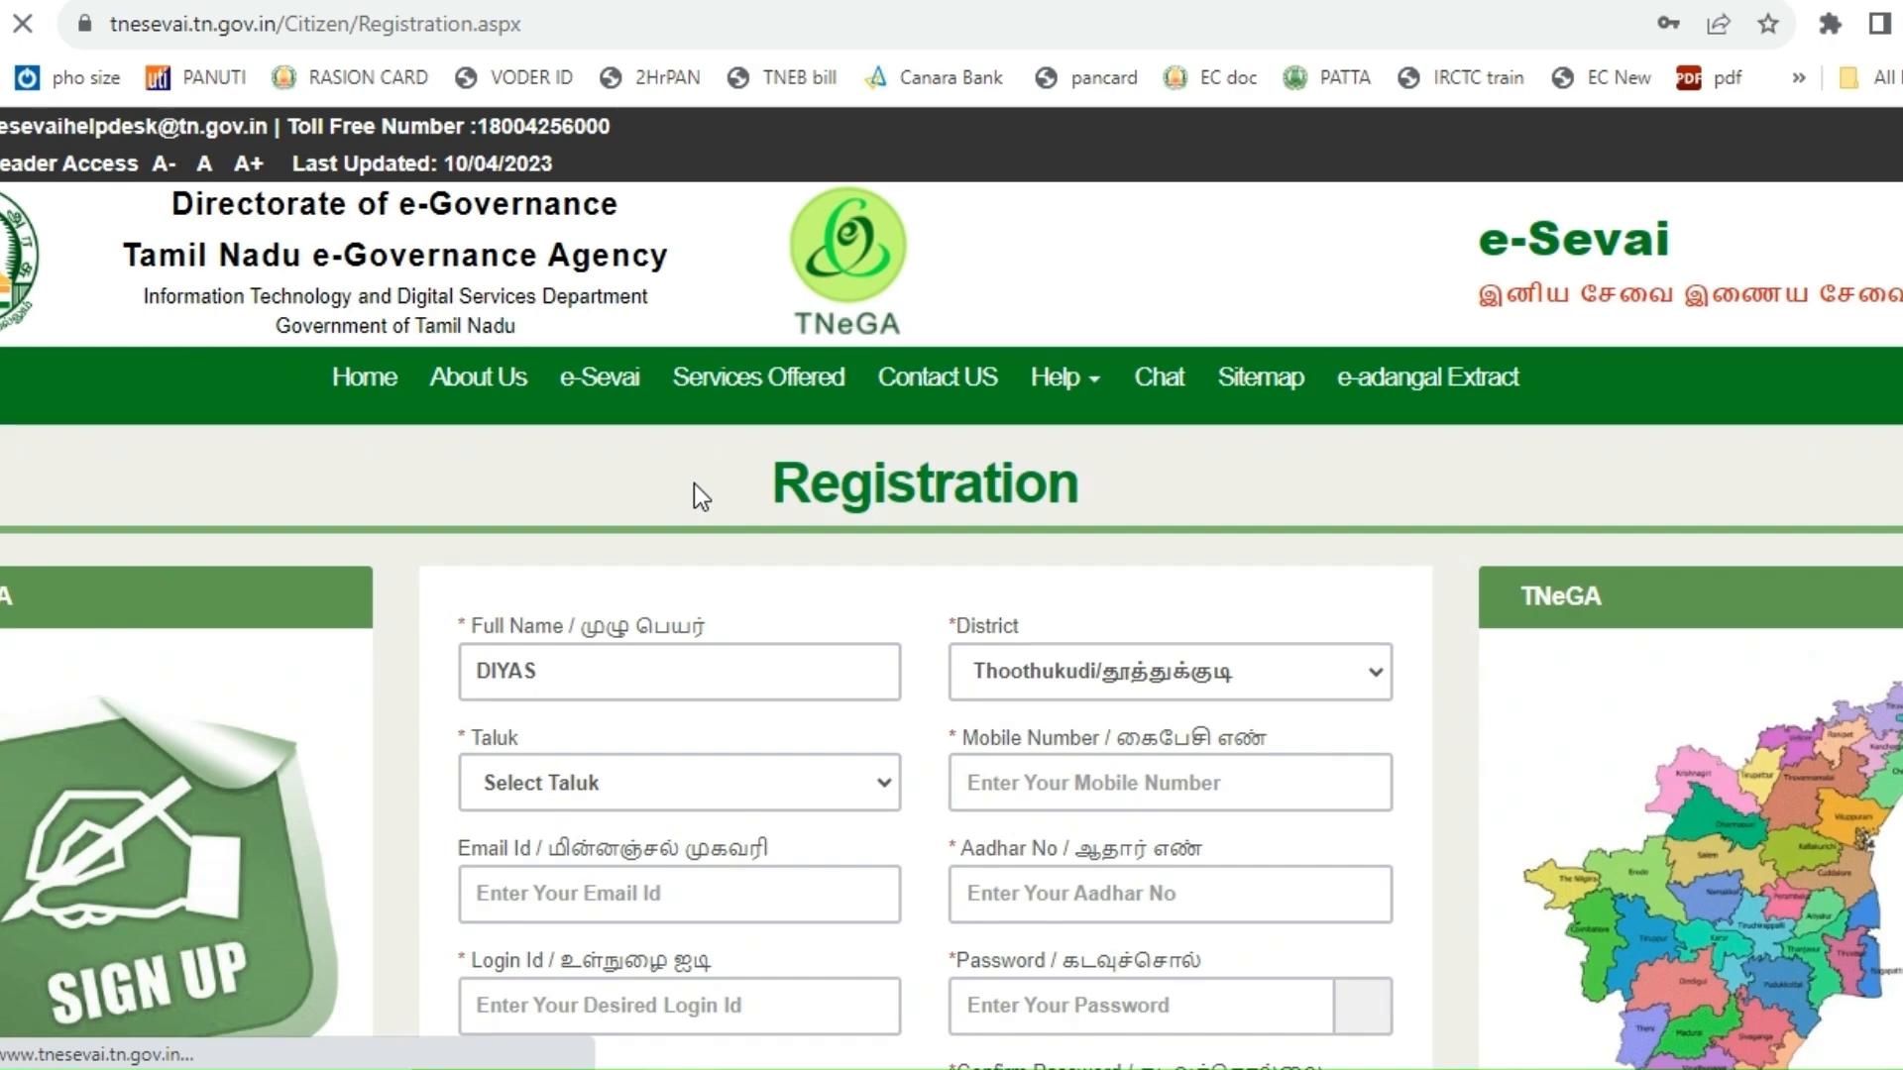
pyautogui.scroll(-5, 842, 586)
pyautogui.scroll(4, 753, 532)
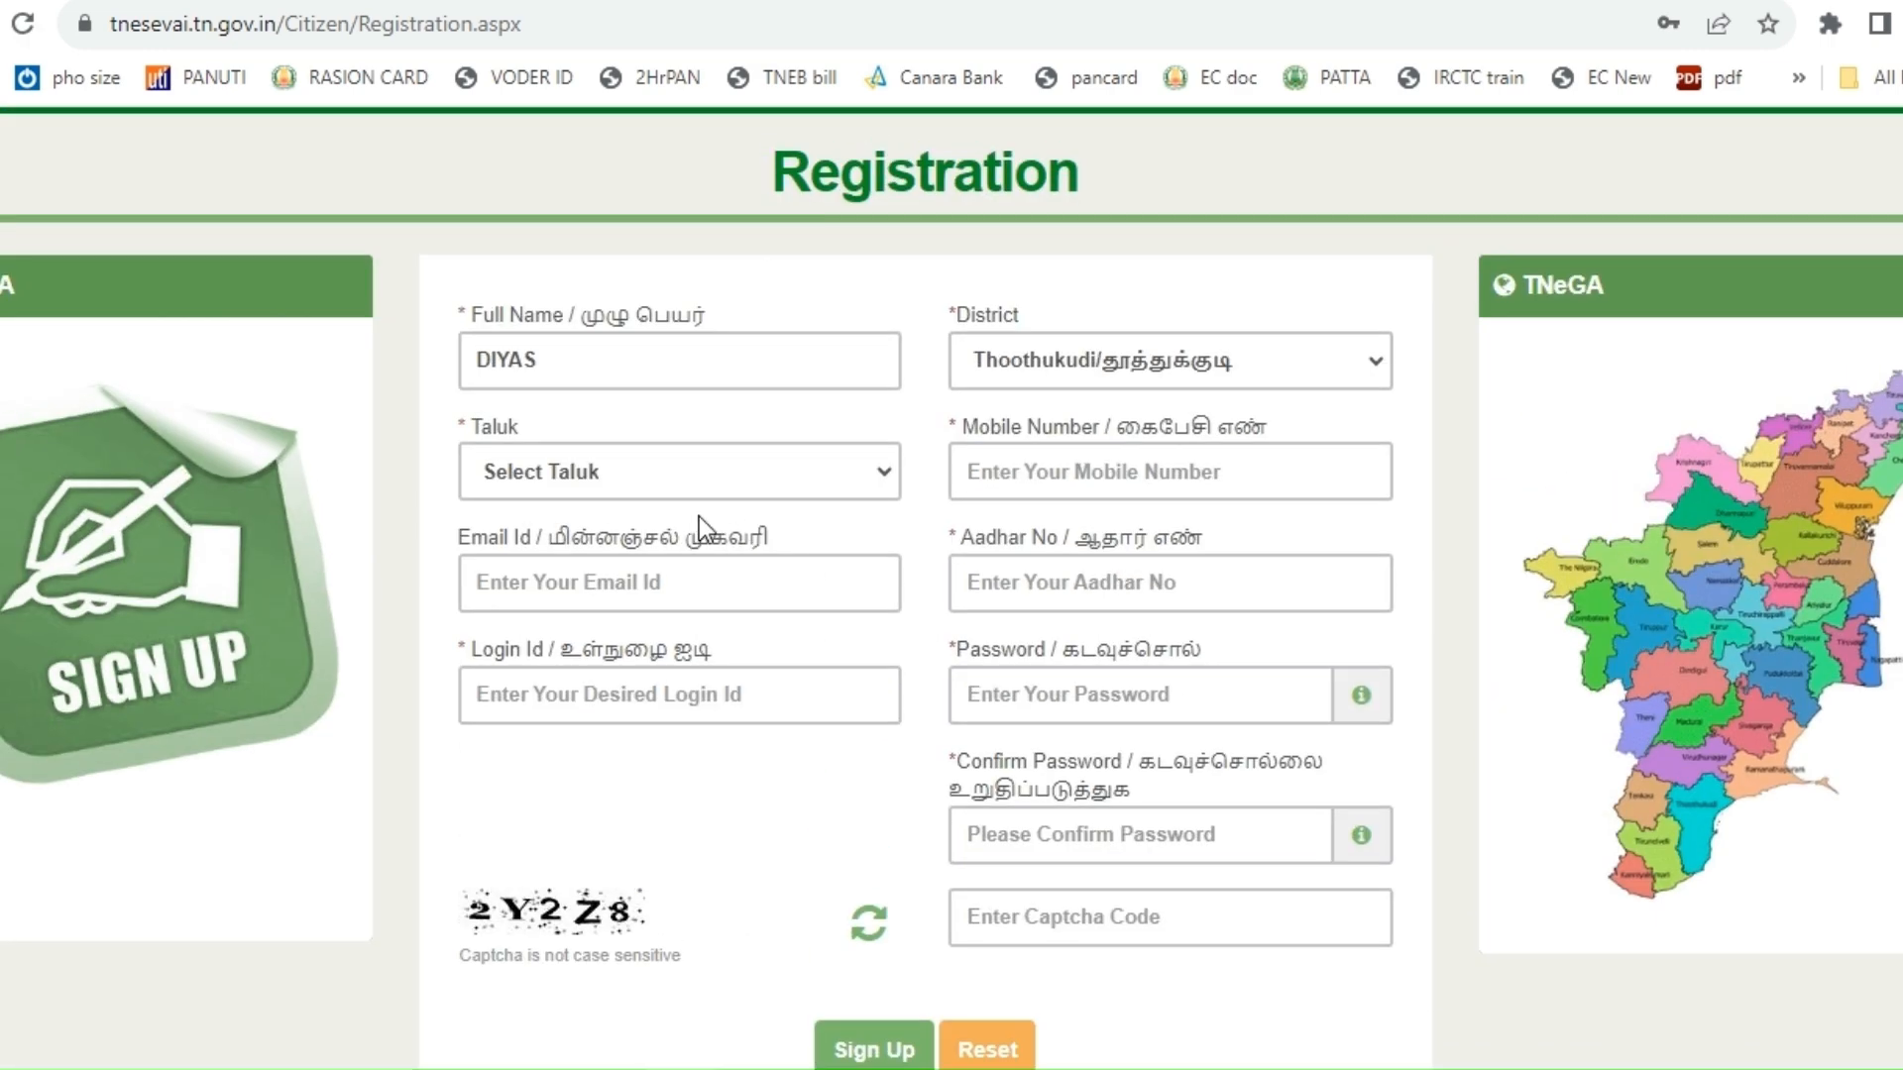
pyautogui.click(773, 477)
pyautogui.click(595, 592)
# - Fill in the applicant's mobile number and Aadhar number
pyautogui.click(1084, 486)
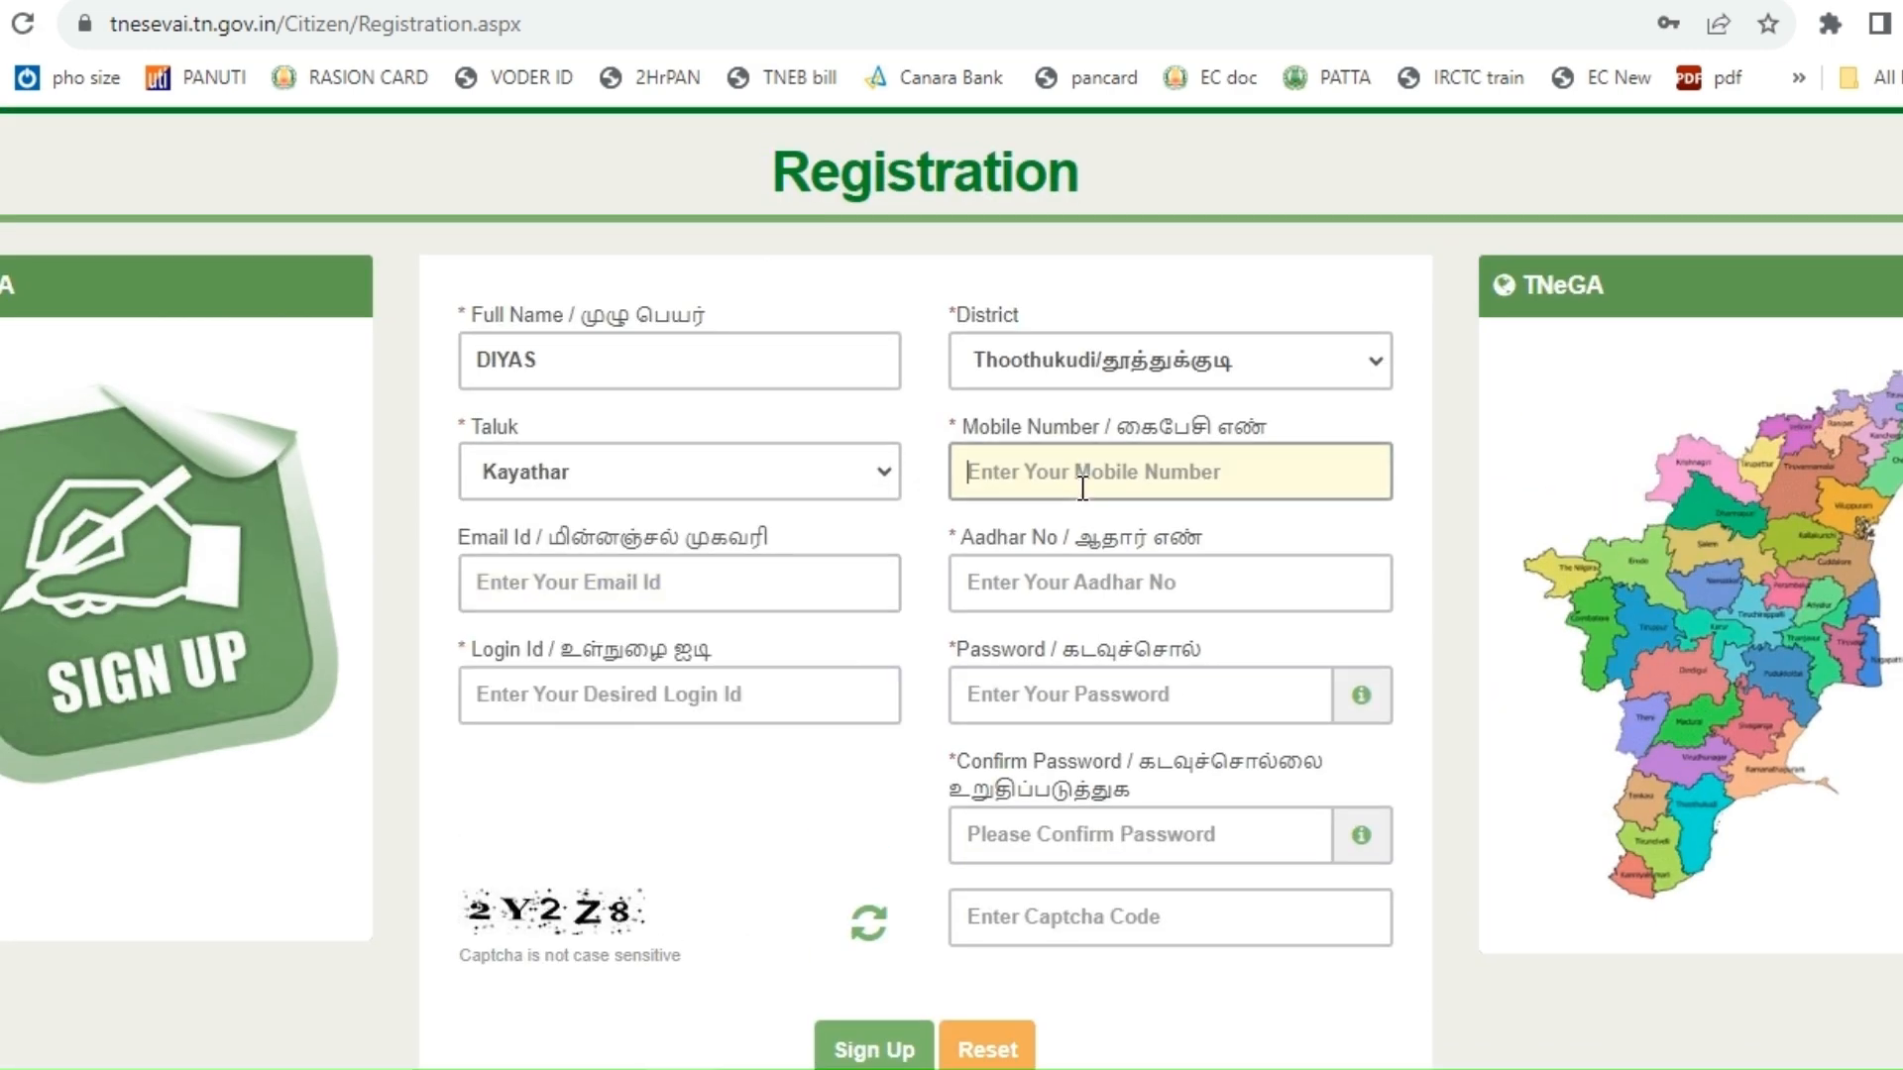
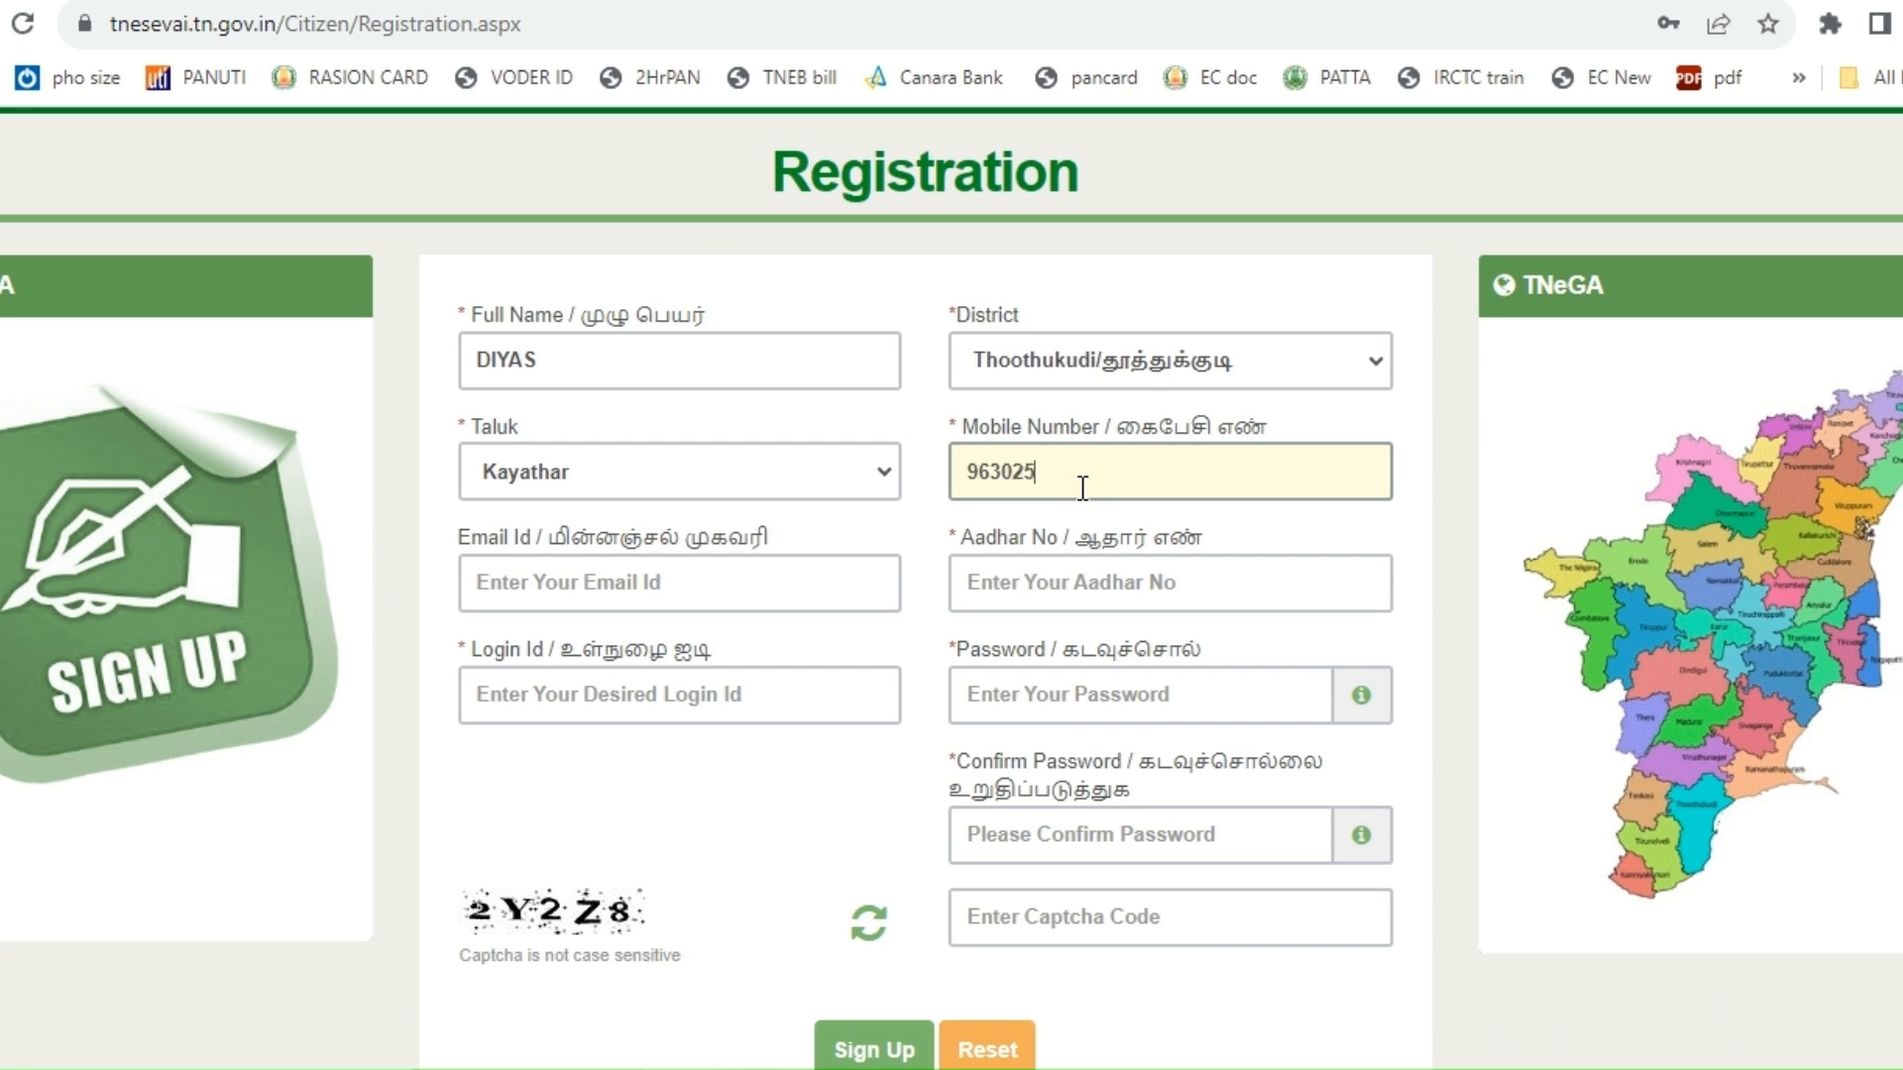
pyautogui.click(1063, 577)
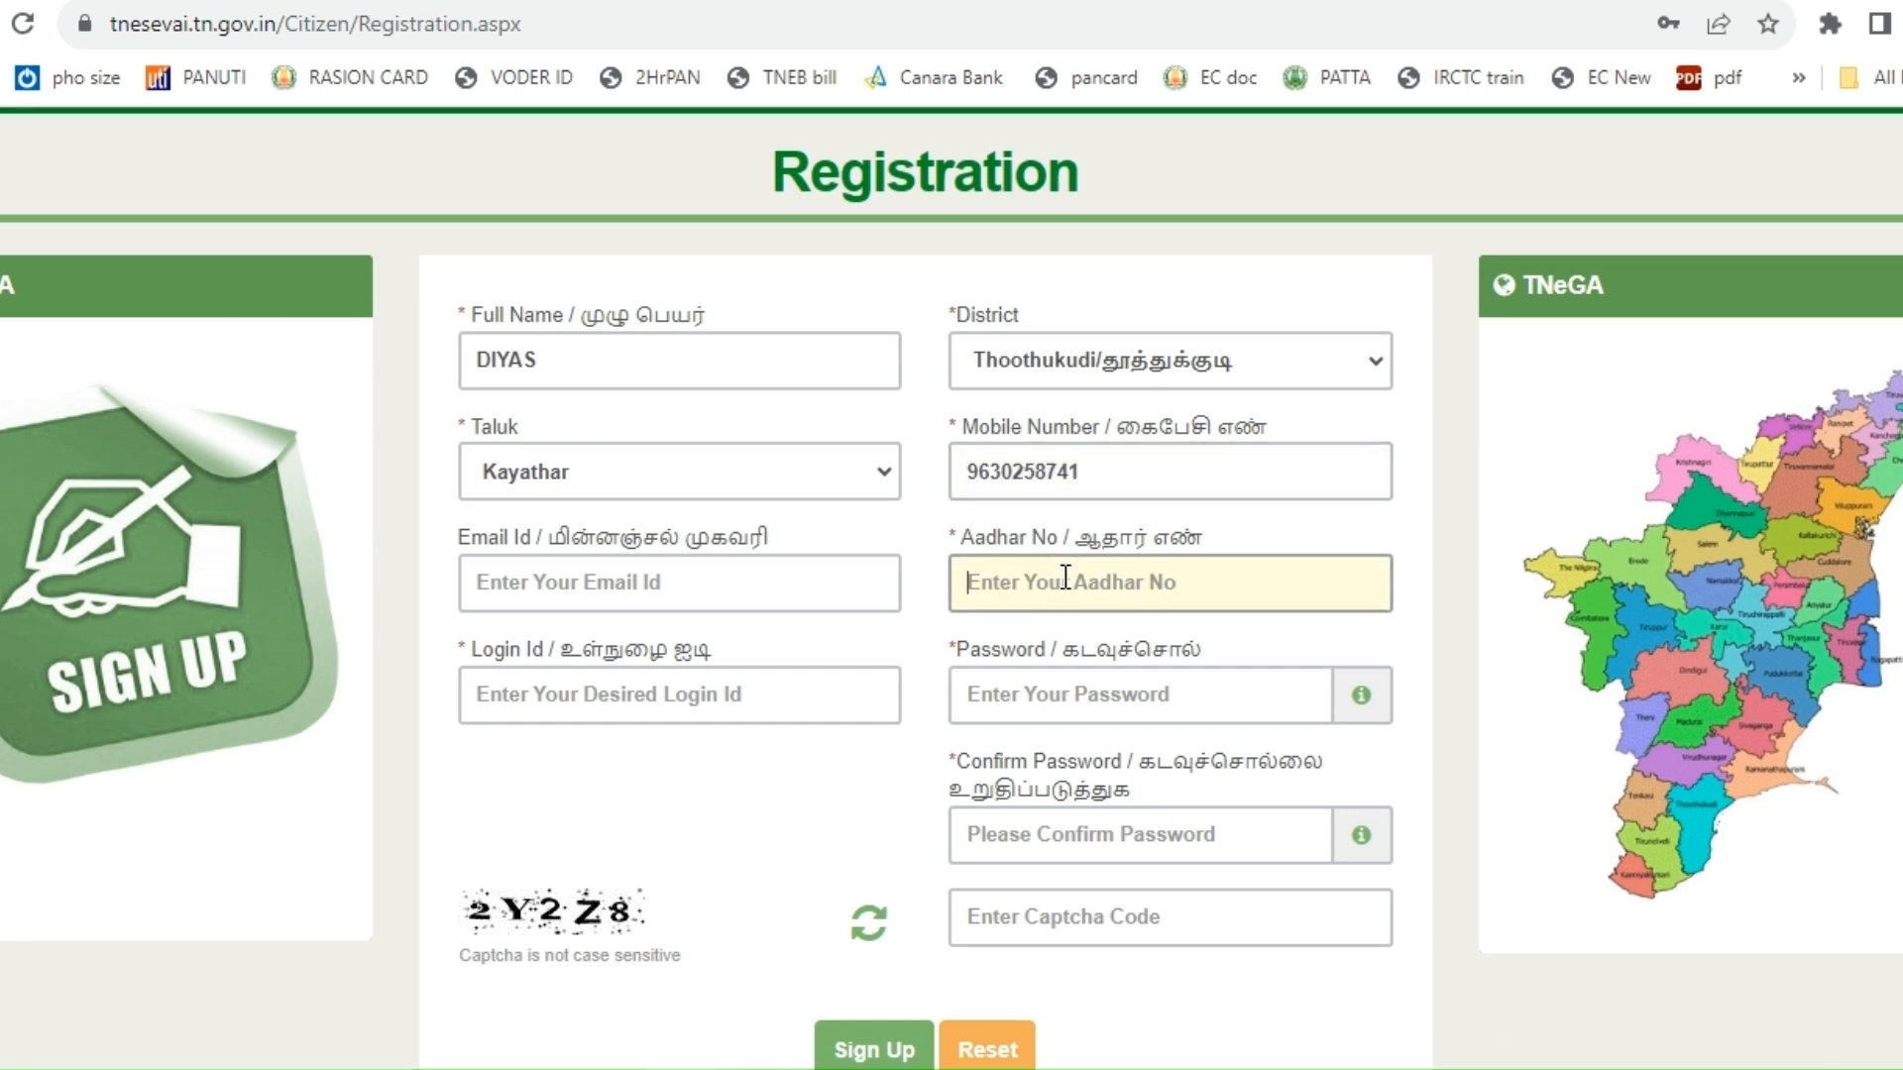
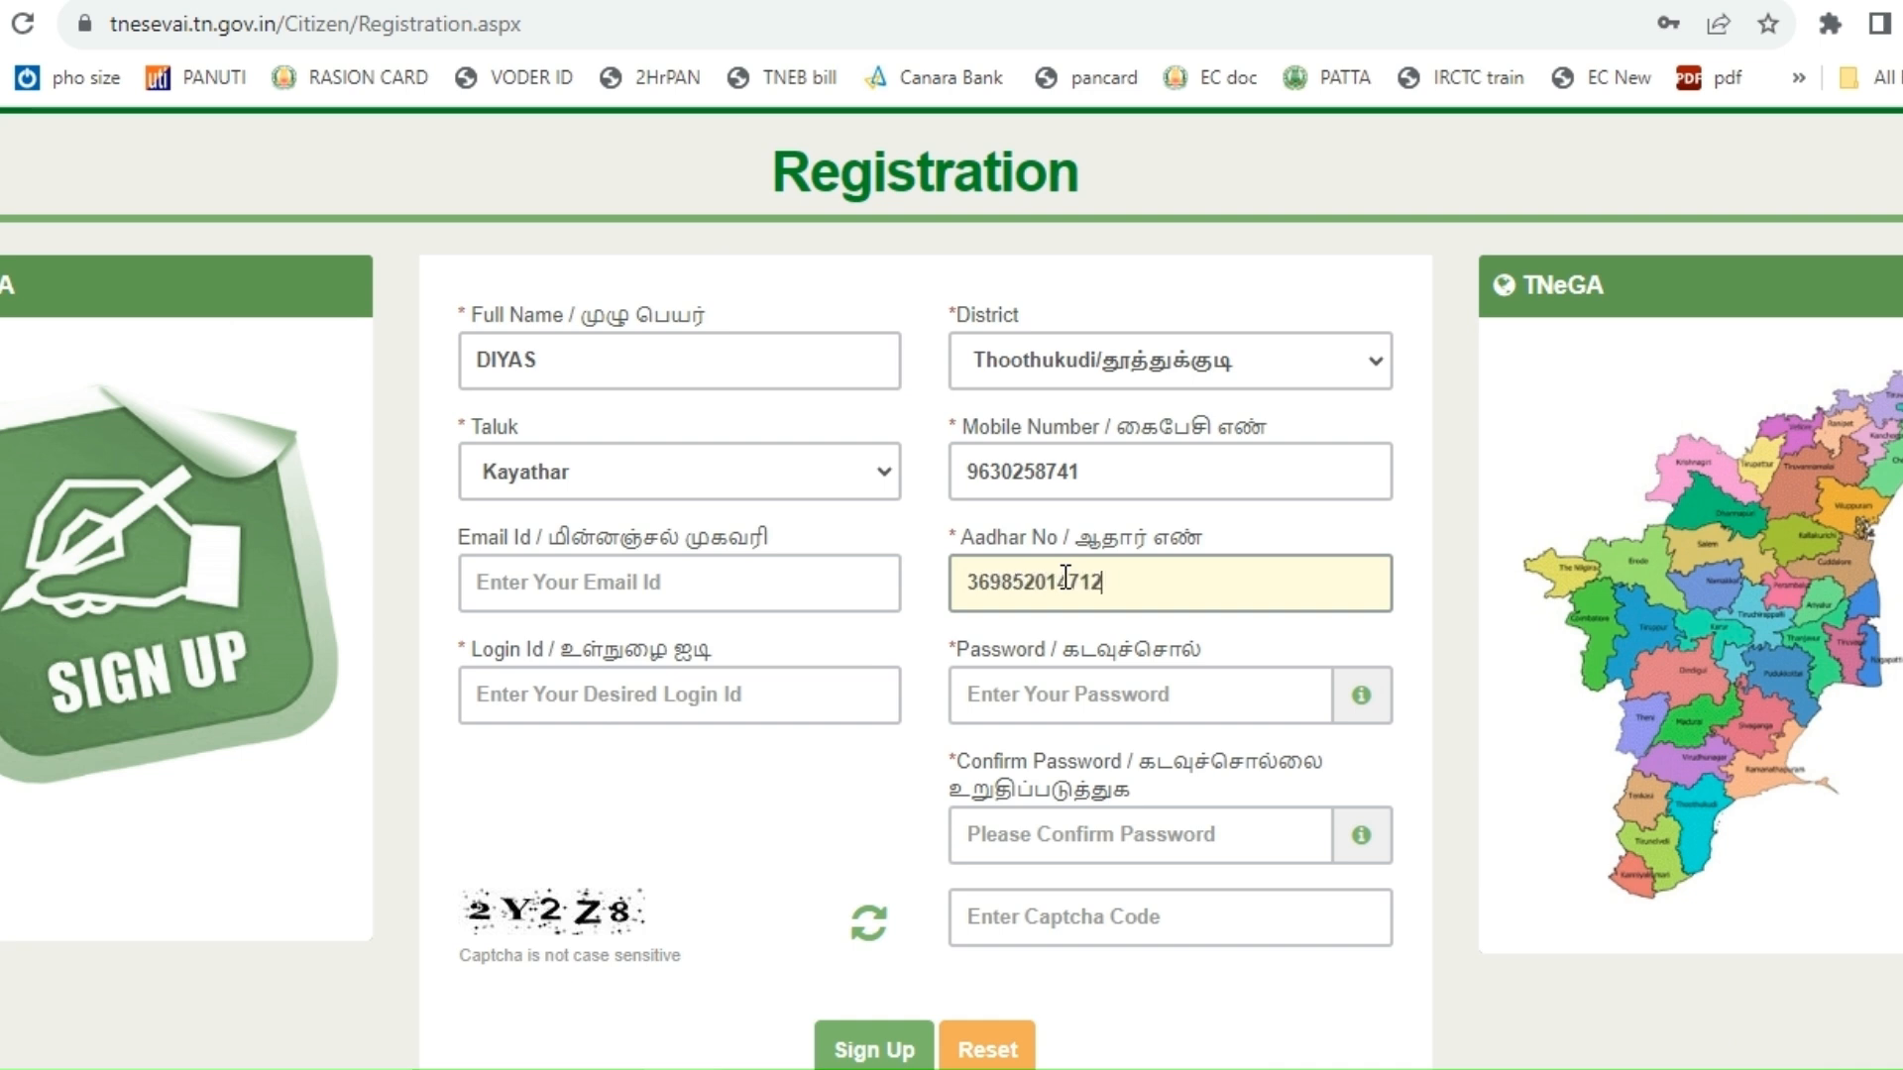
# - Enter a login ID, the account password, its confirmation and the captcha code, then Sign Up
pyautogui.click(787, 683)
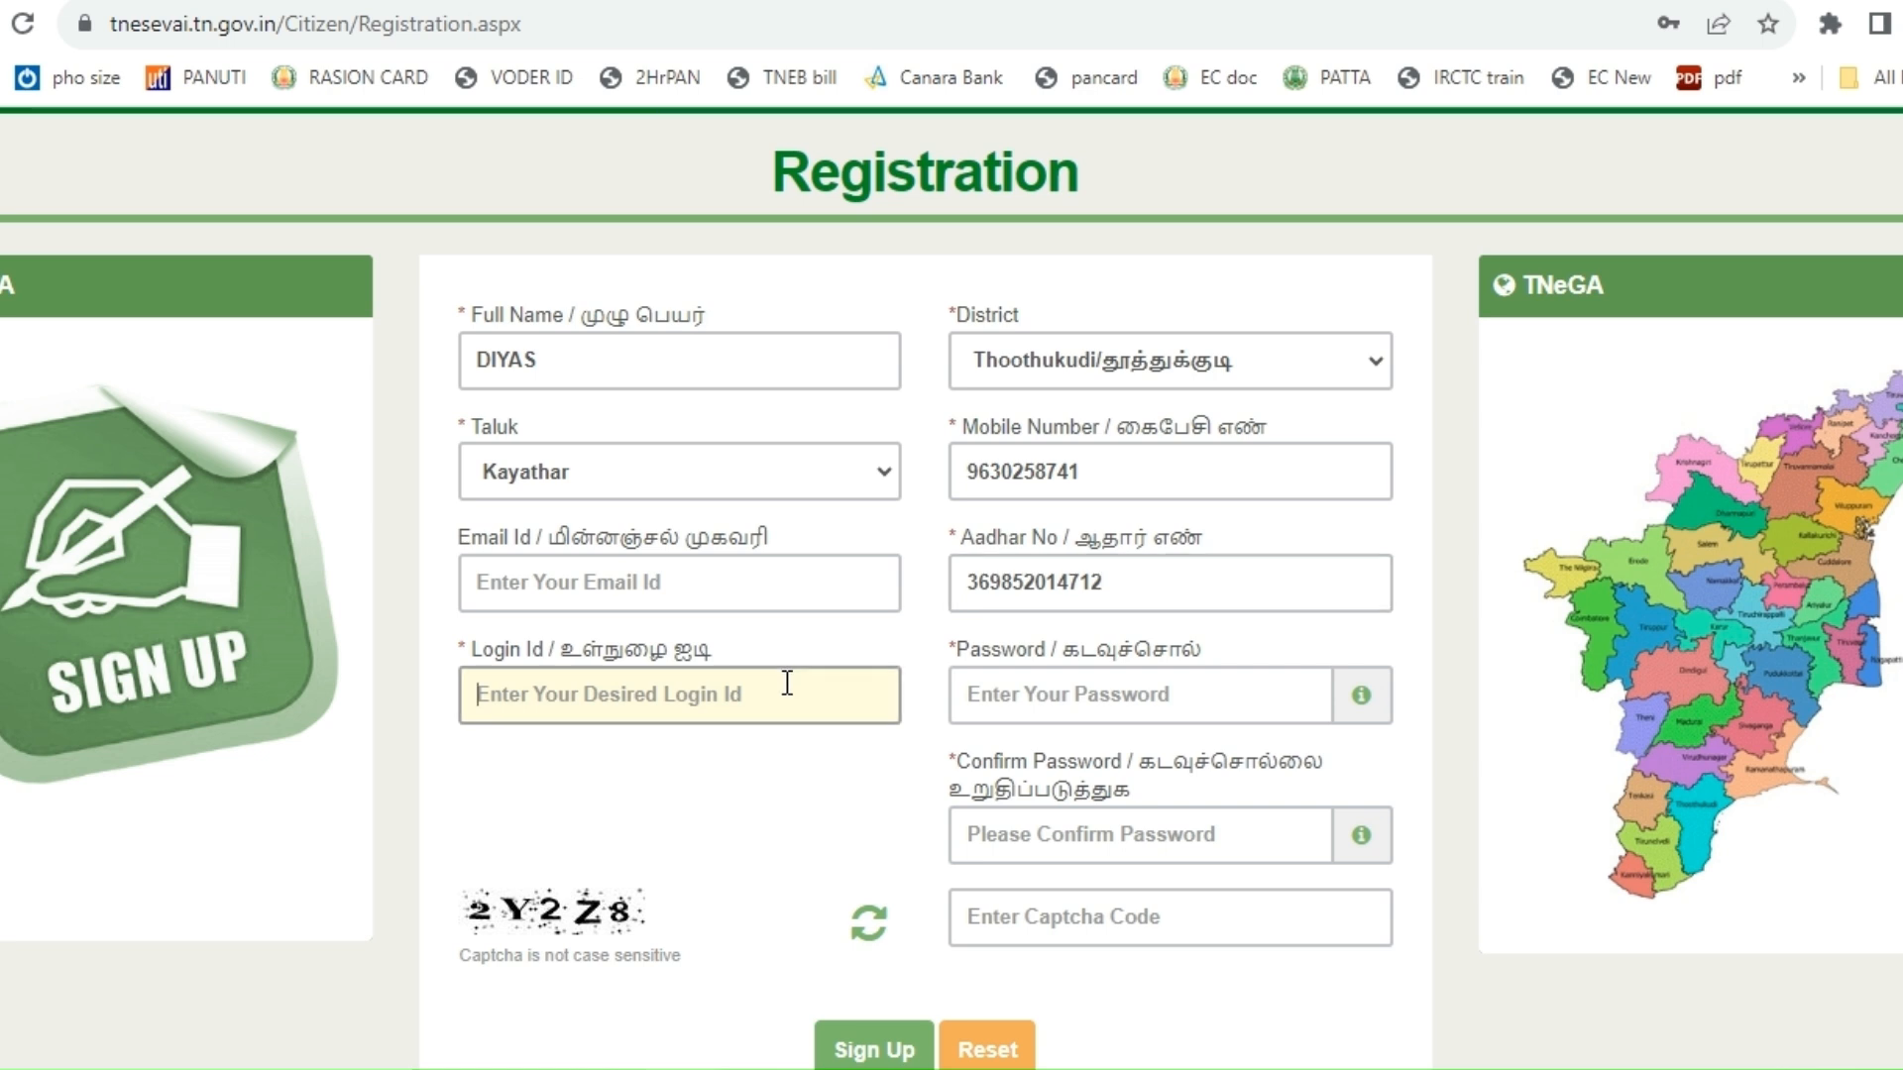
pyautogui.write('DIYAS')
pyautogui.press('BackSpace')
pyautogui.press('BackSpace')
pyautogui.press('BackSpace')
pyautogui.press('BackSpace')
pyautogui.press('BackSpace')
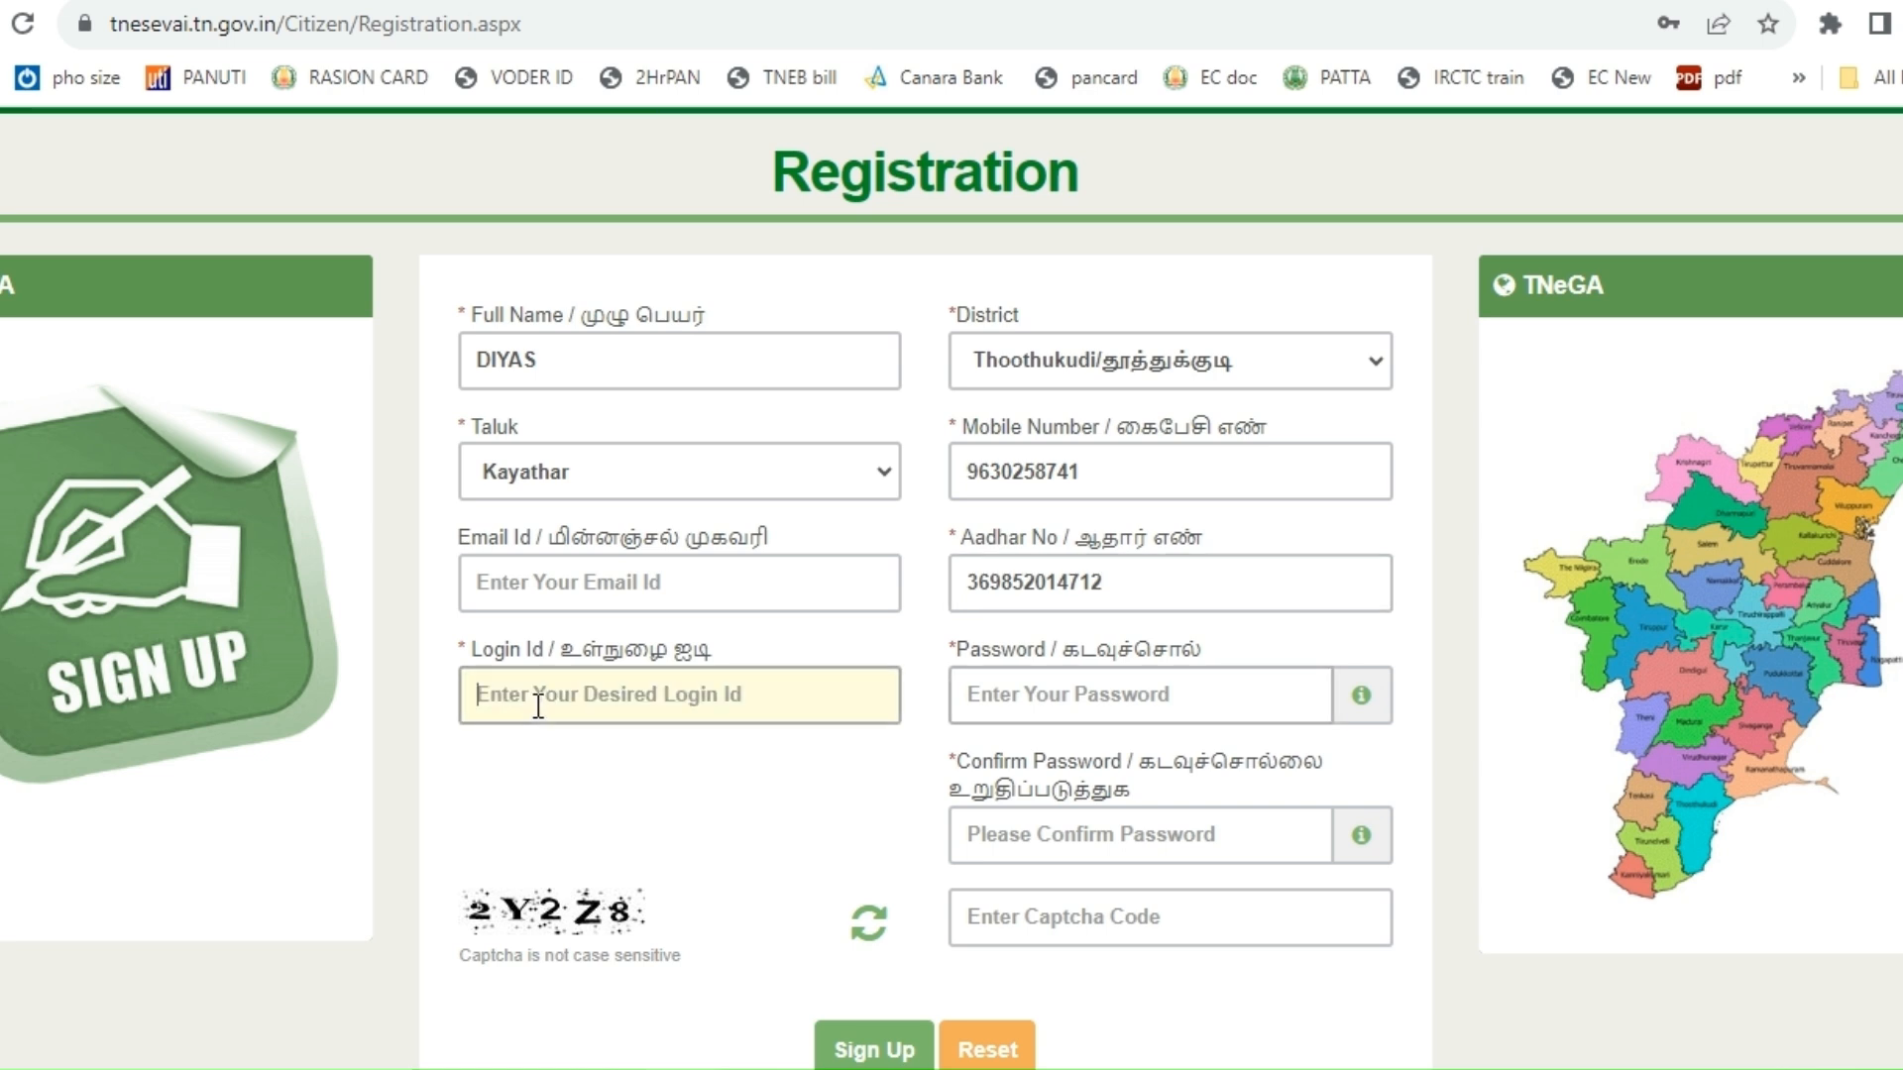
pyautogui.write('DIYA')
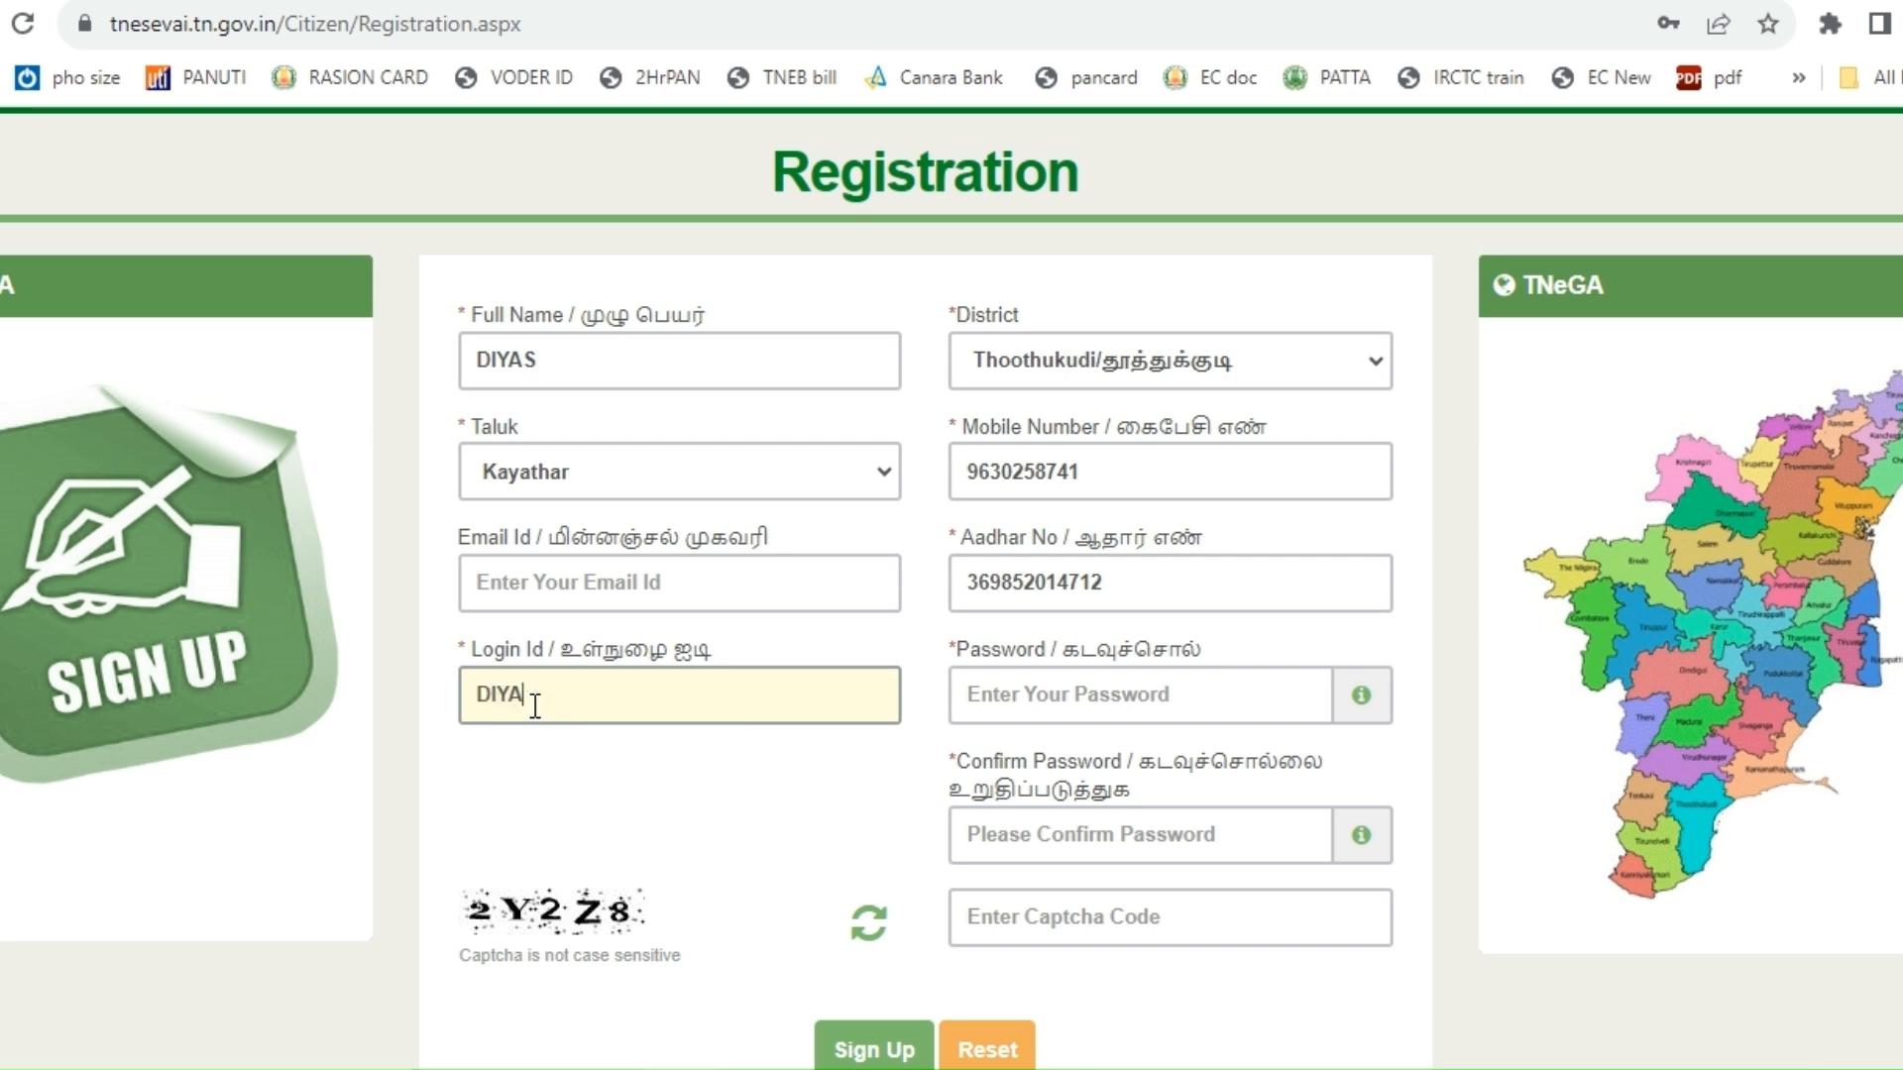
pyautogui.write('SINFO')
pyautogui.press('Tab')
pyautogui.click(957, 694)
pyautogui.write('••••••••••••')
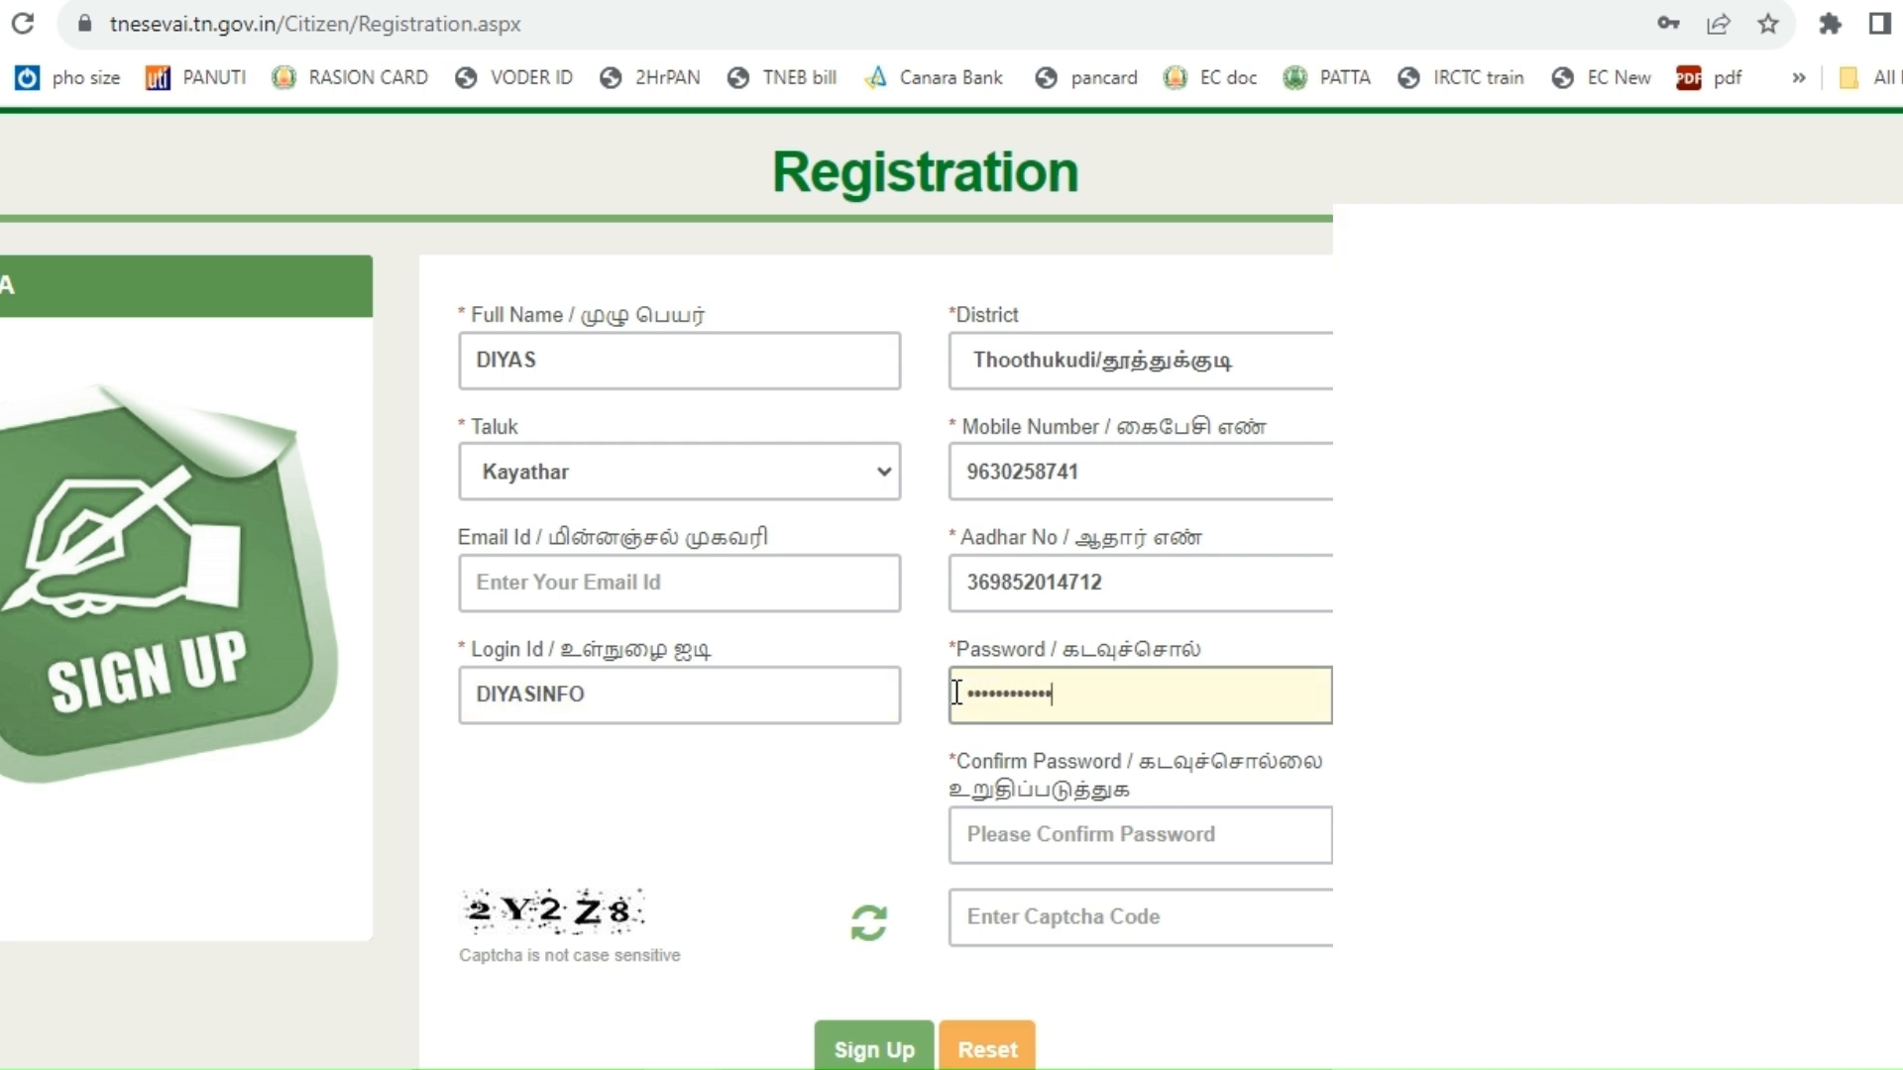
pyautogui.click(1016, 850)
pyautogui.write('••••••••••••')
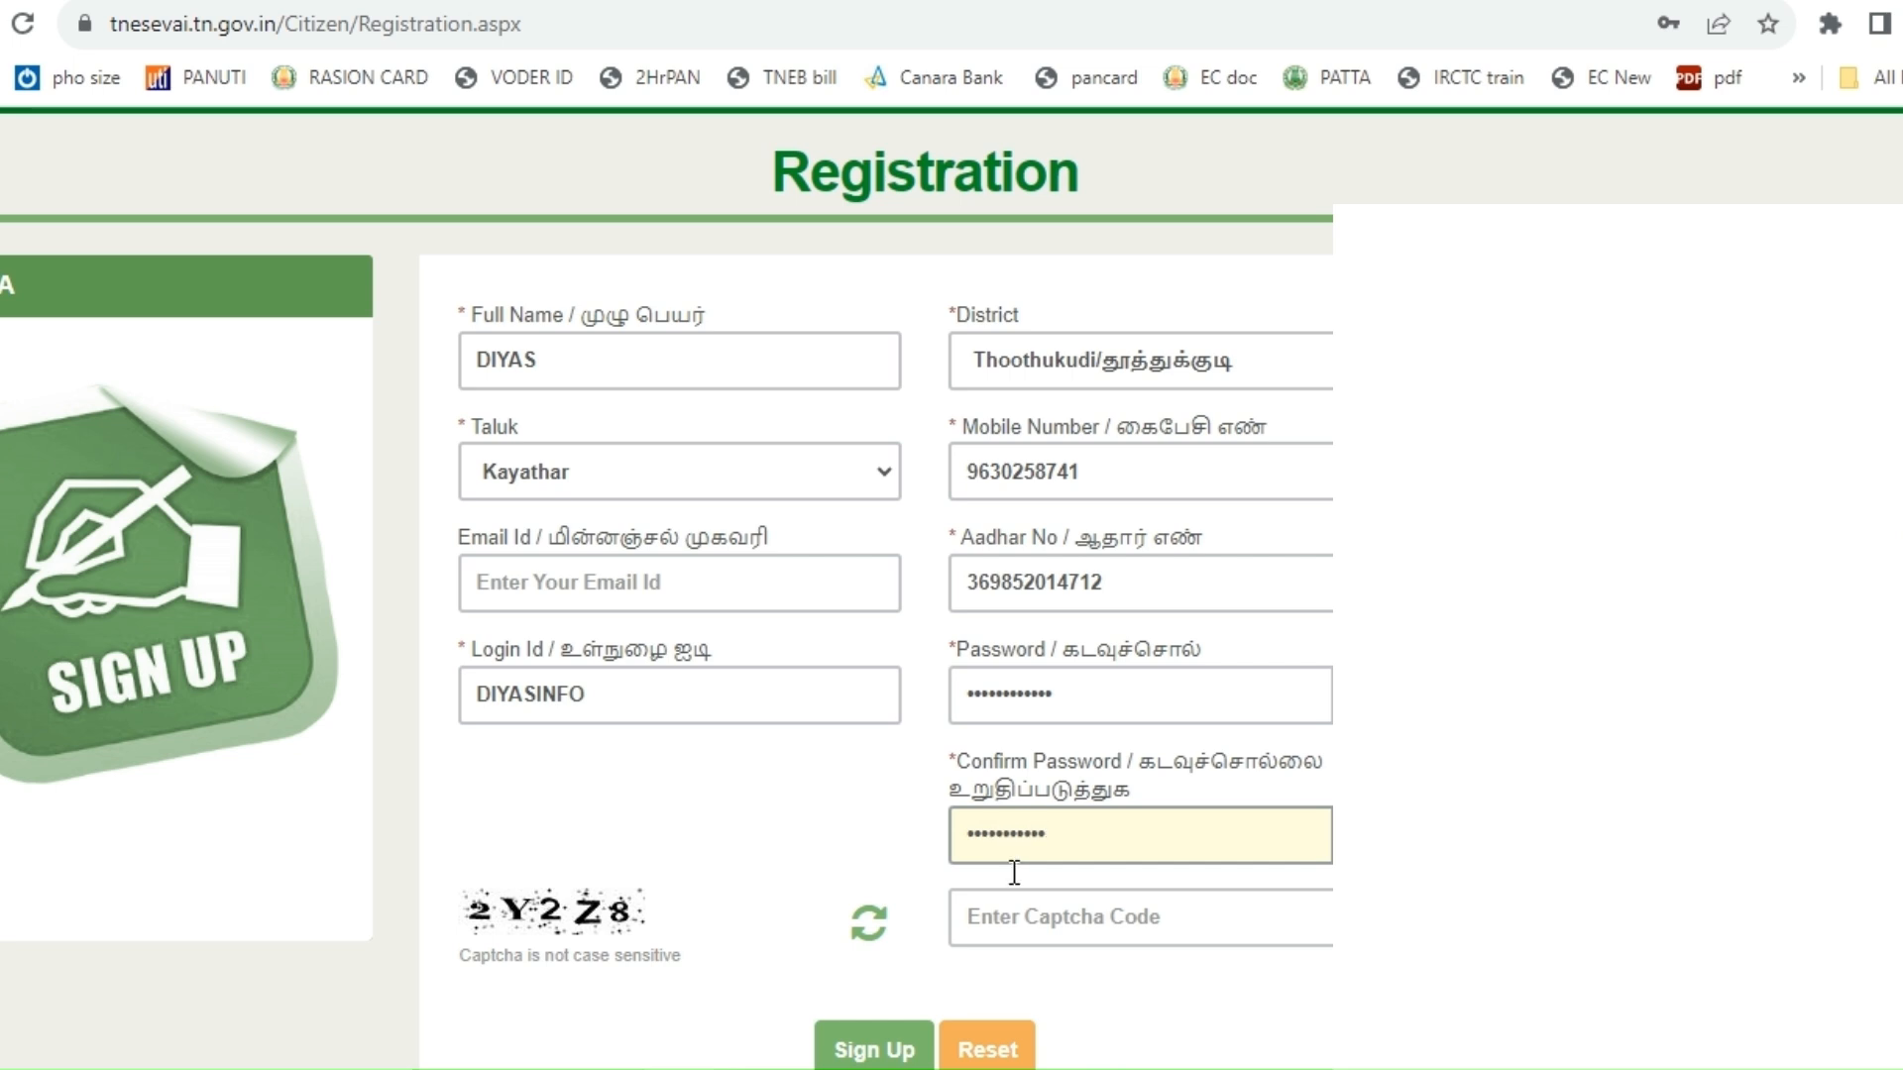
pyautogui.click(1028, 919)
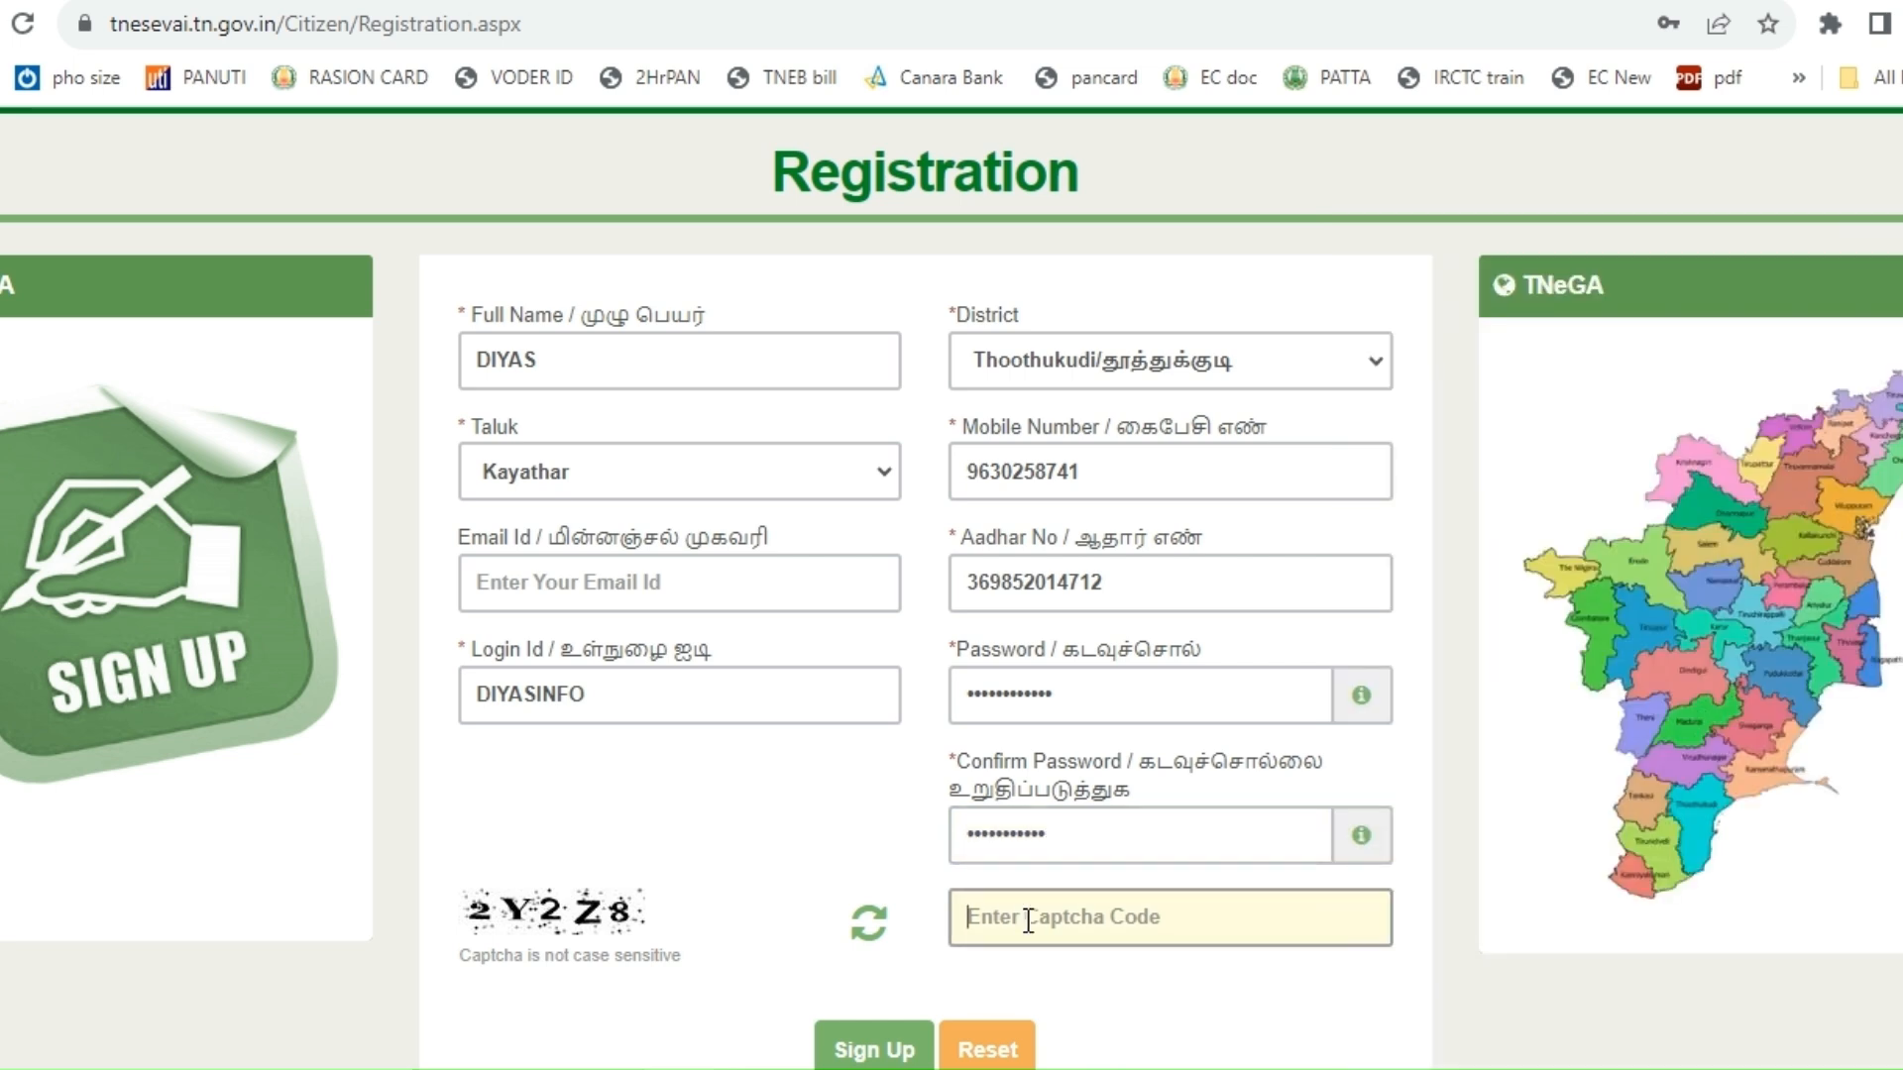
pyautogui.write('2Y2Z8')
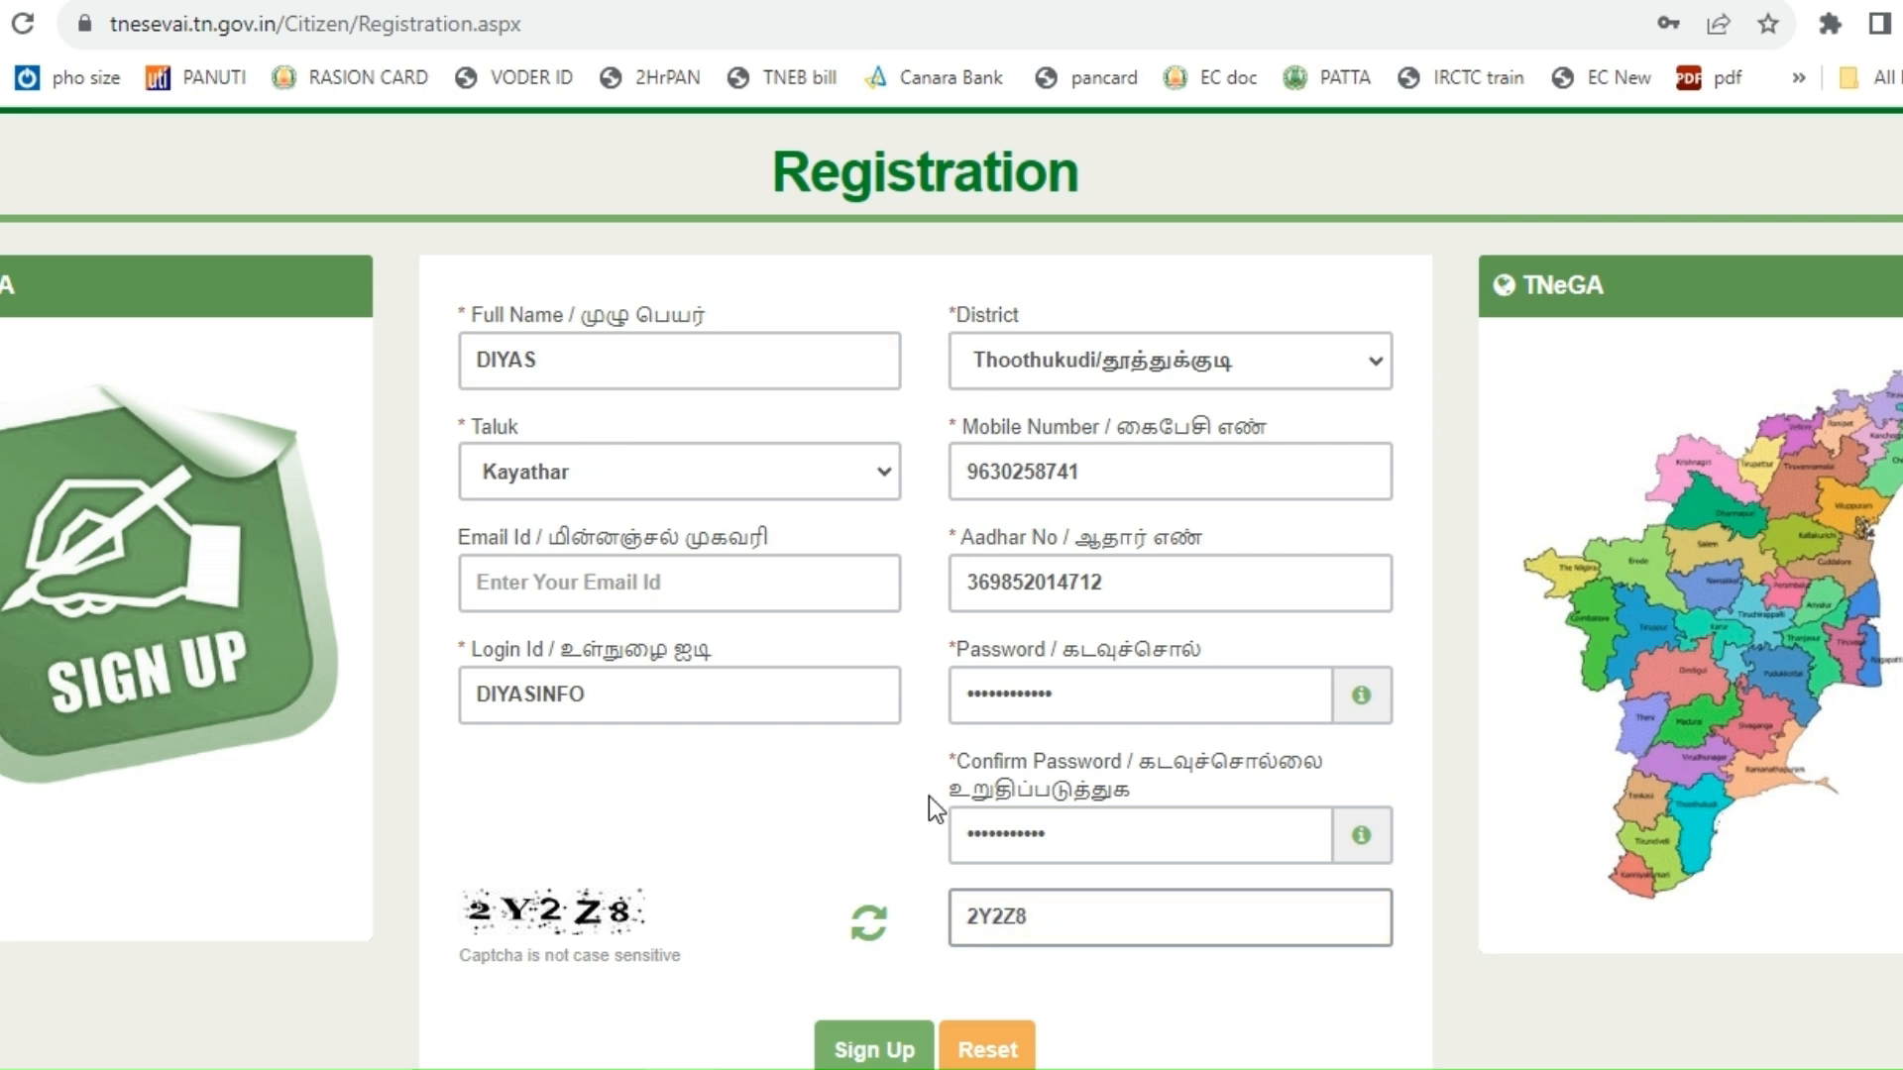
pyautogui.scroll(-3, 930, 795)
pyautogui.click(874, 742)
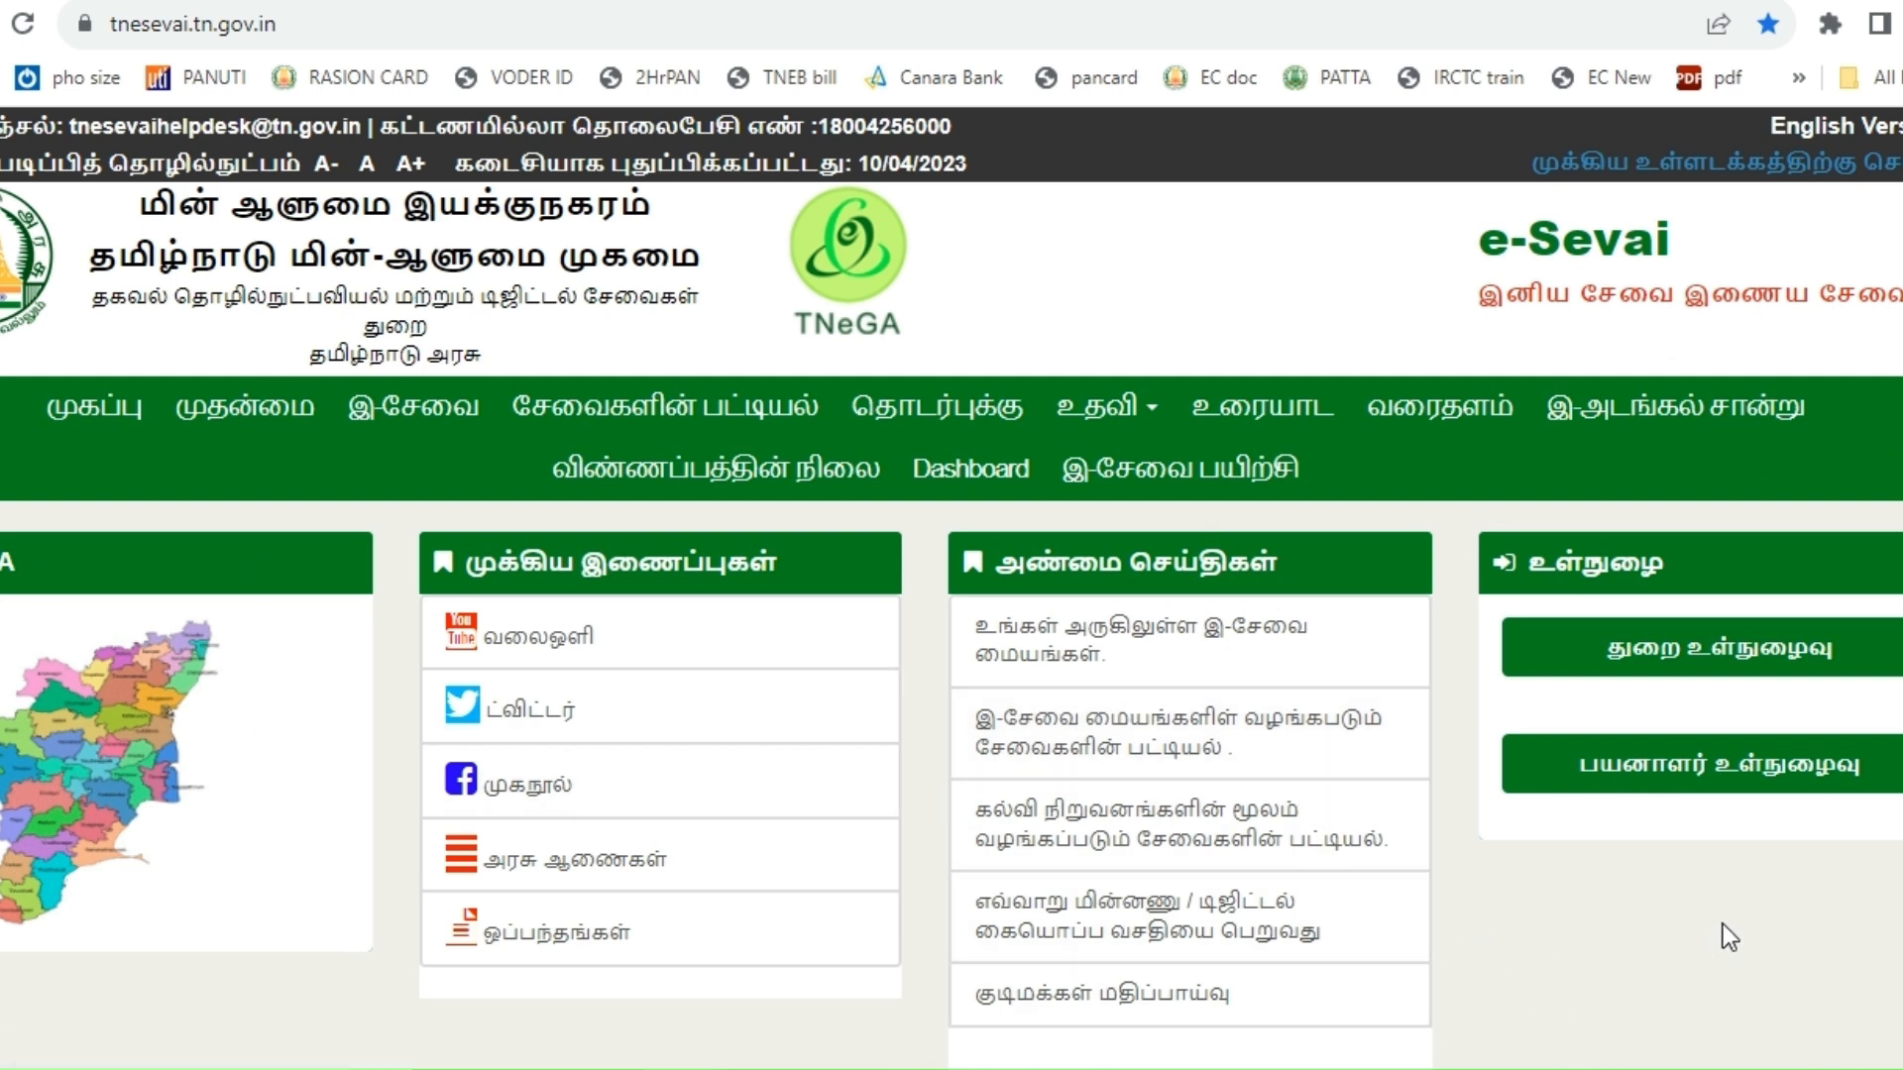
# - Log in as a citizen with the new user name, password and captcha code
pyautogui.click(1721, 788)
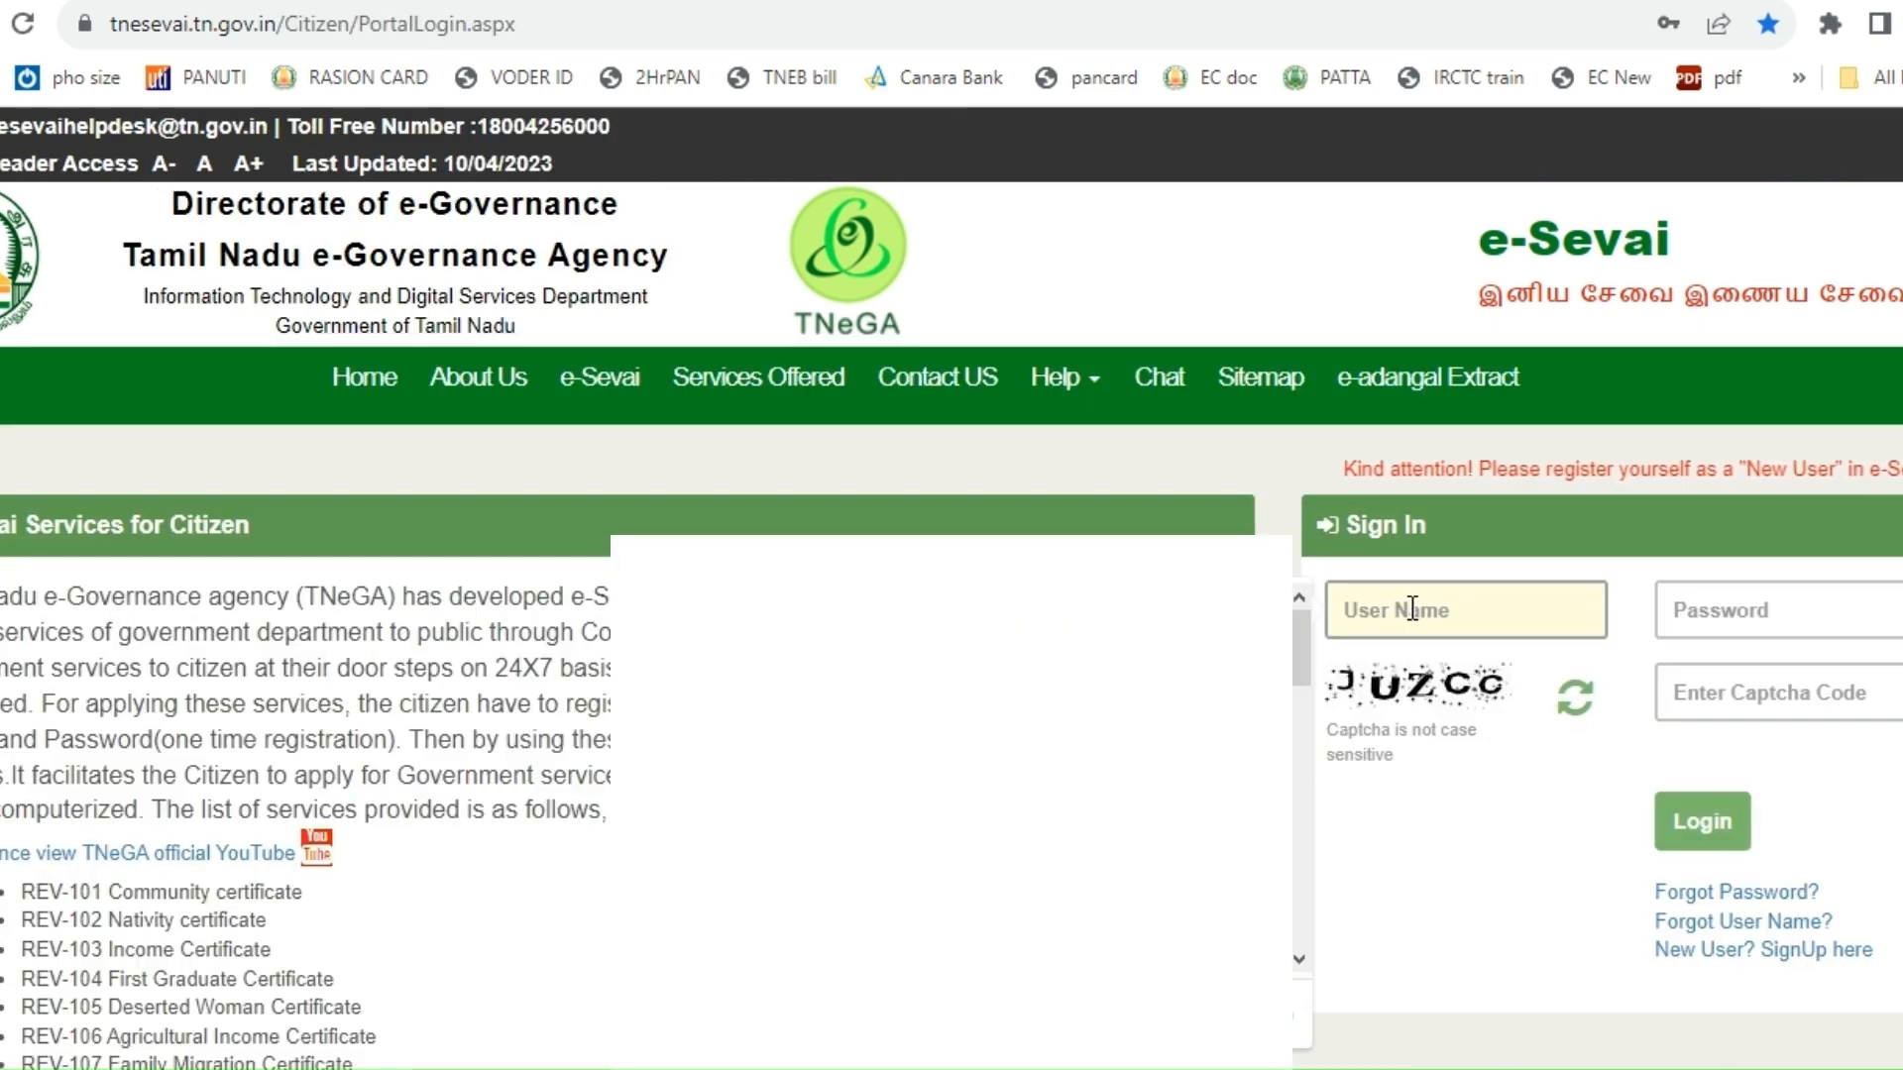
pyautogui.write('D')
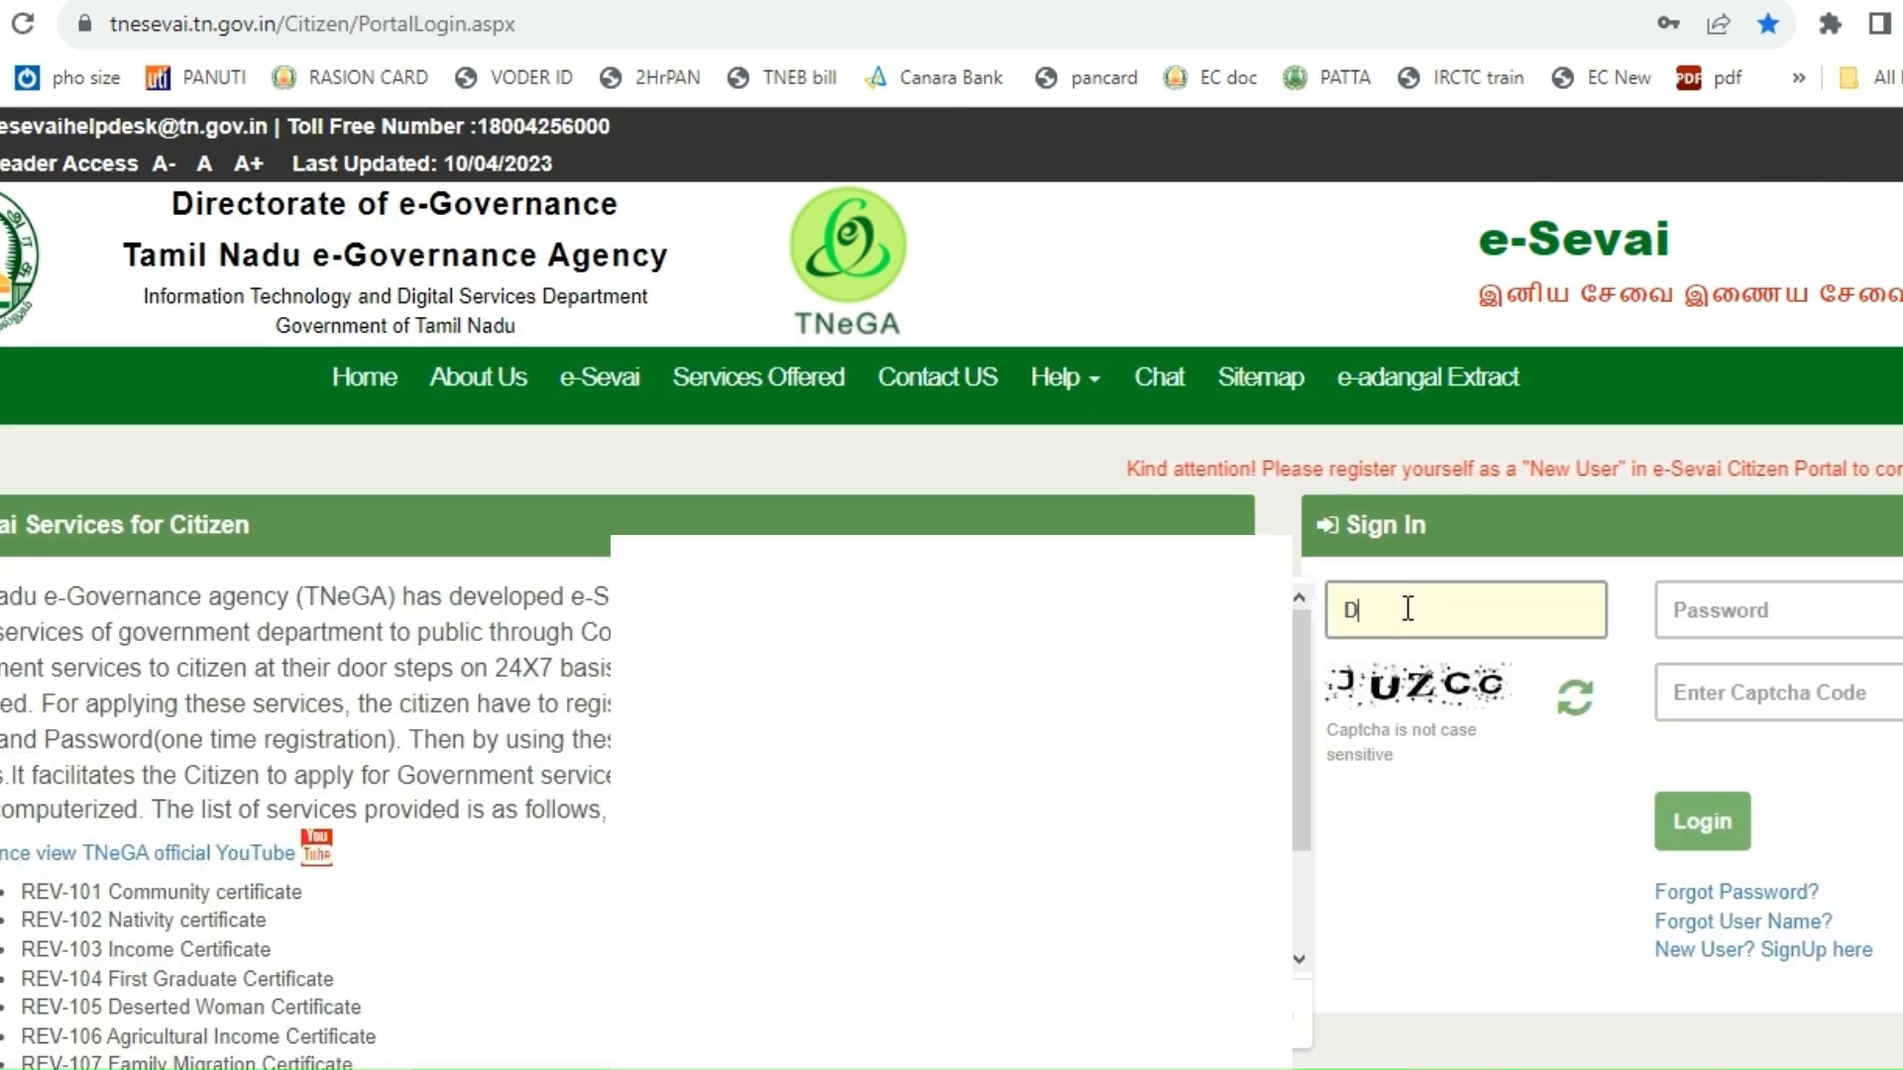
pyautogui.write('IYAS')
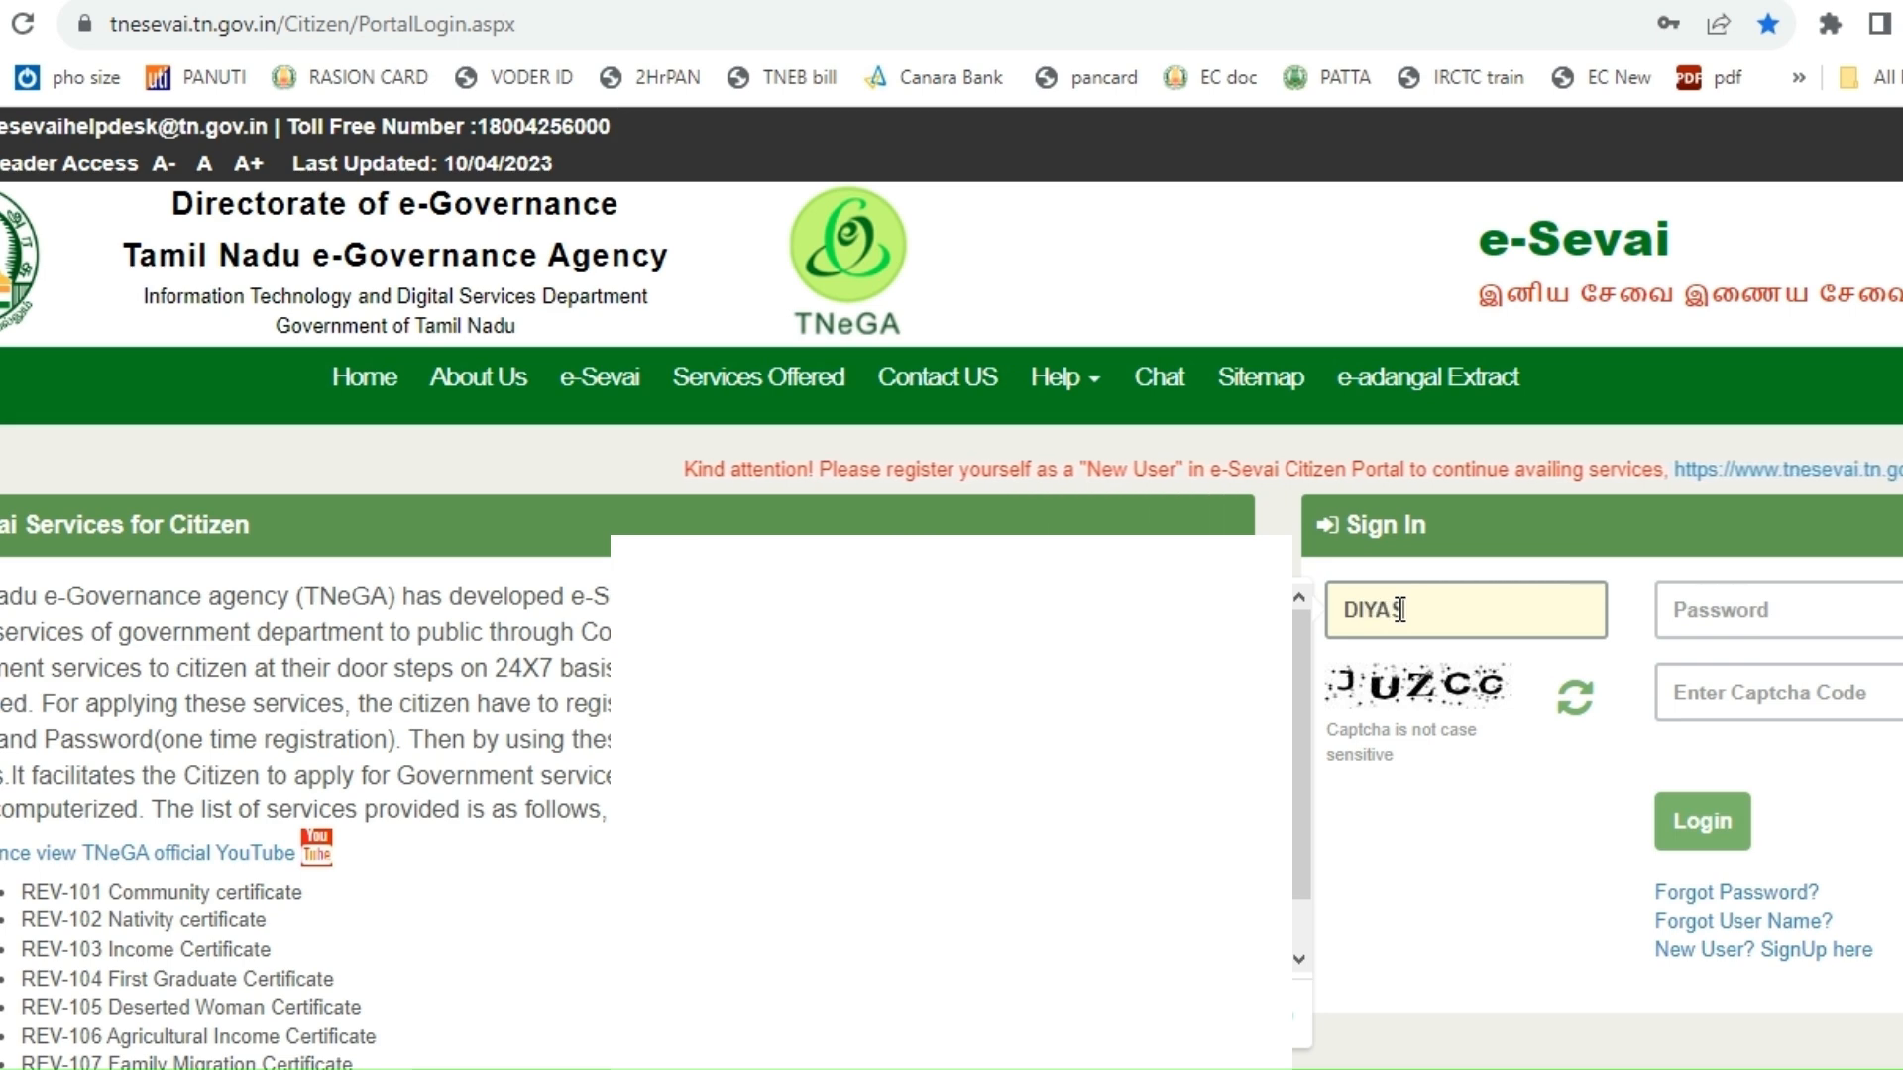
pyautogui.write('IND')
pyautogui.press('Tab')
pyautogui.click(1738, 702)
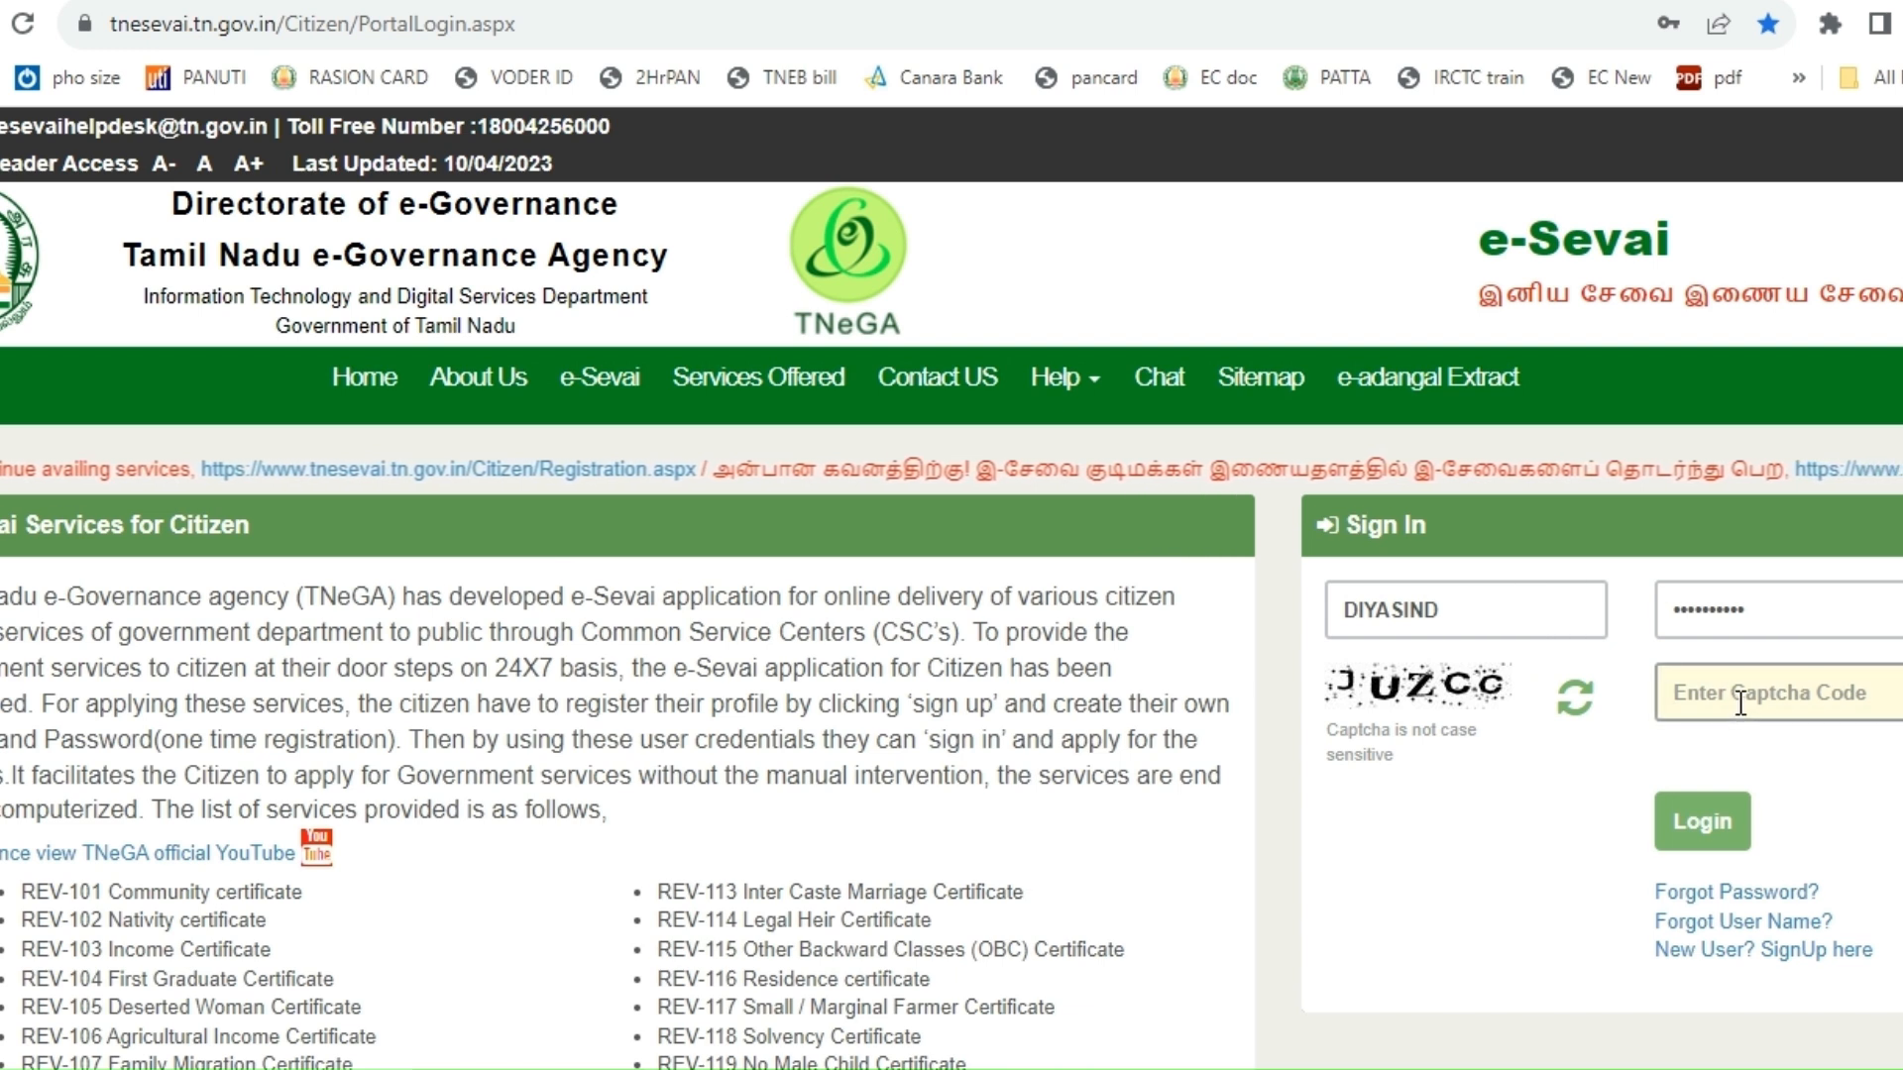
pyautogui.write('JU')
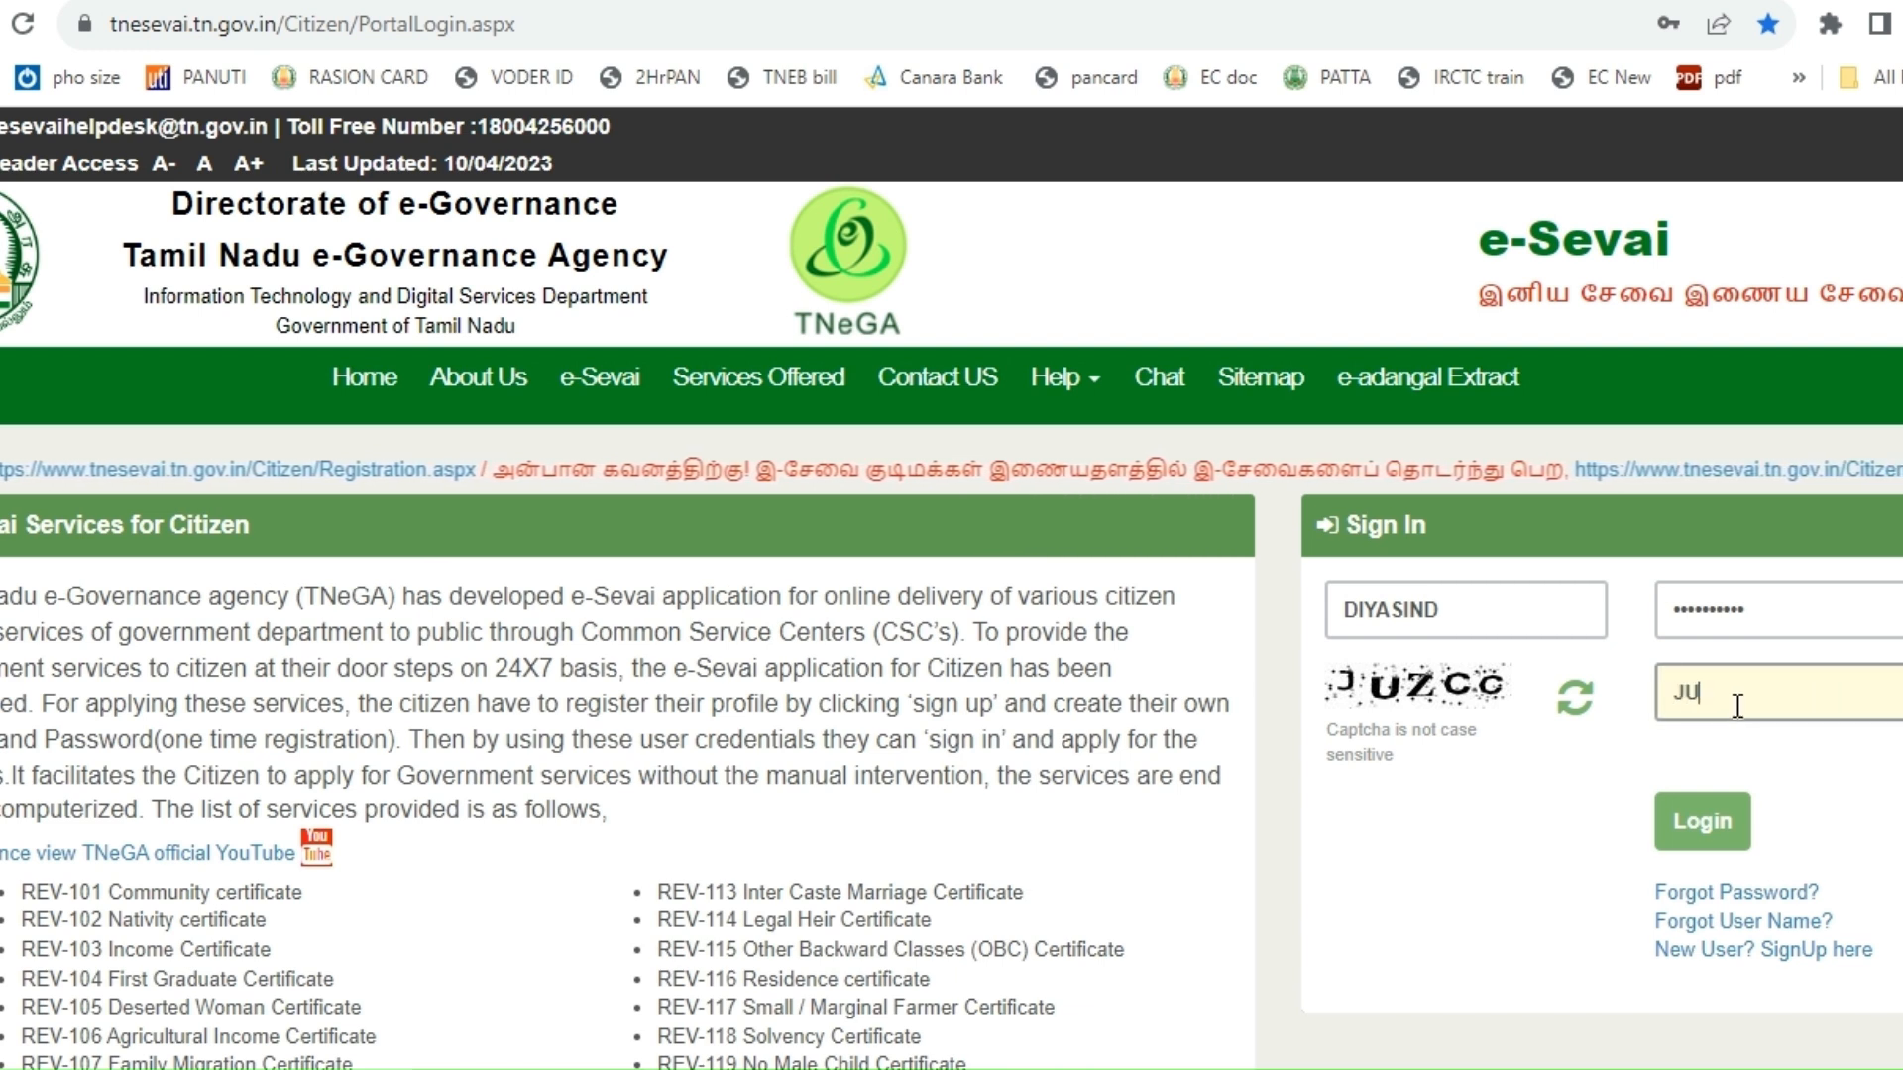
pyautogui.write('ZCC')
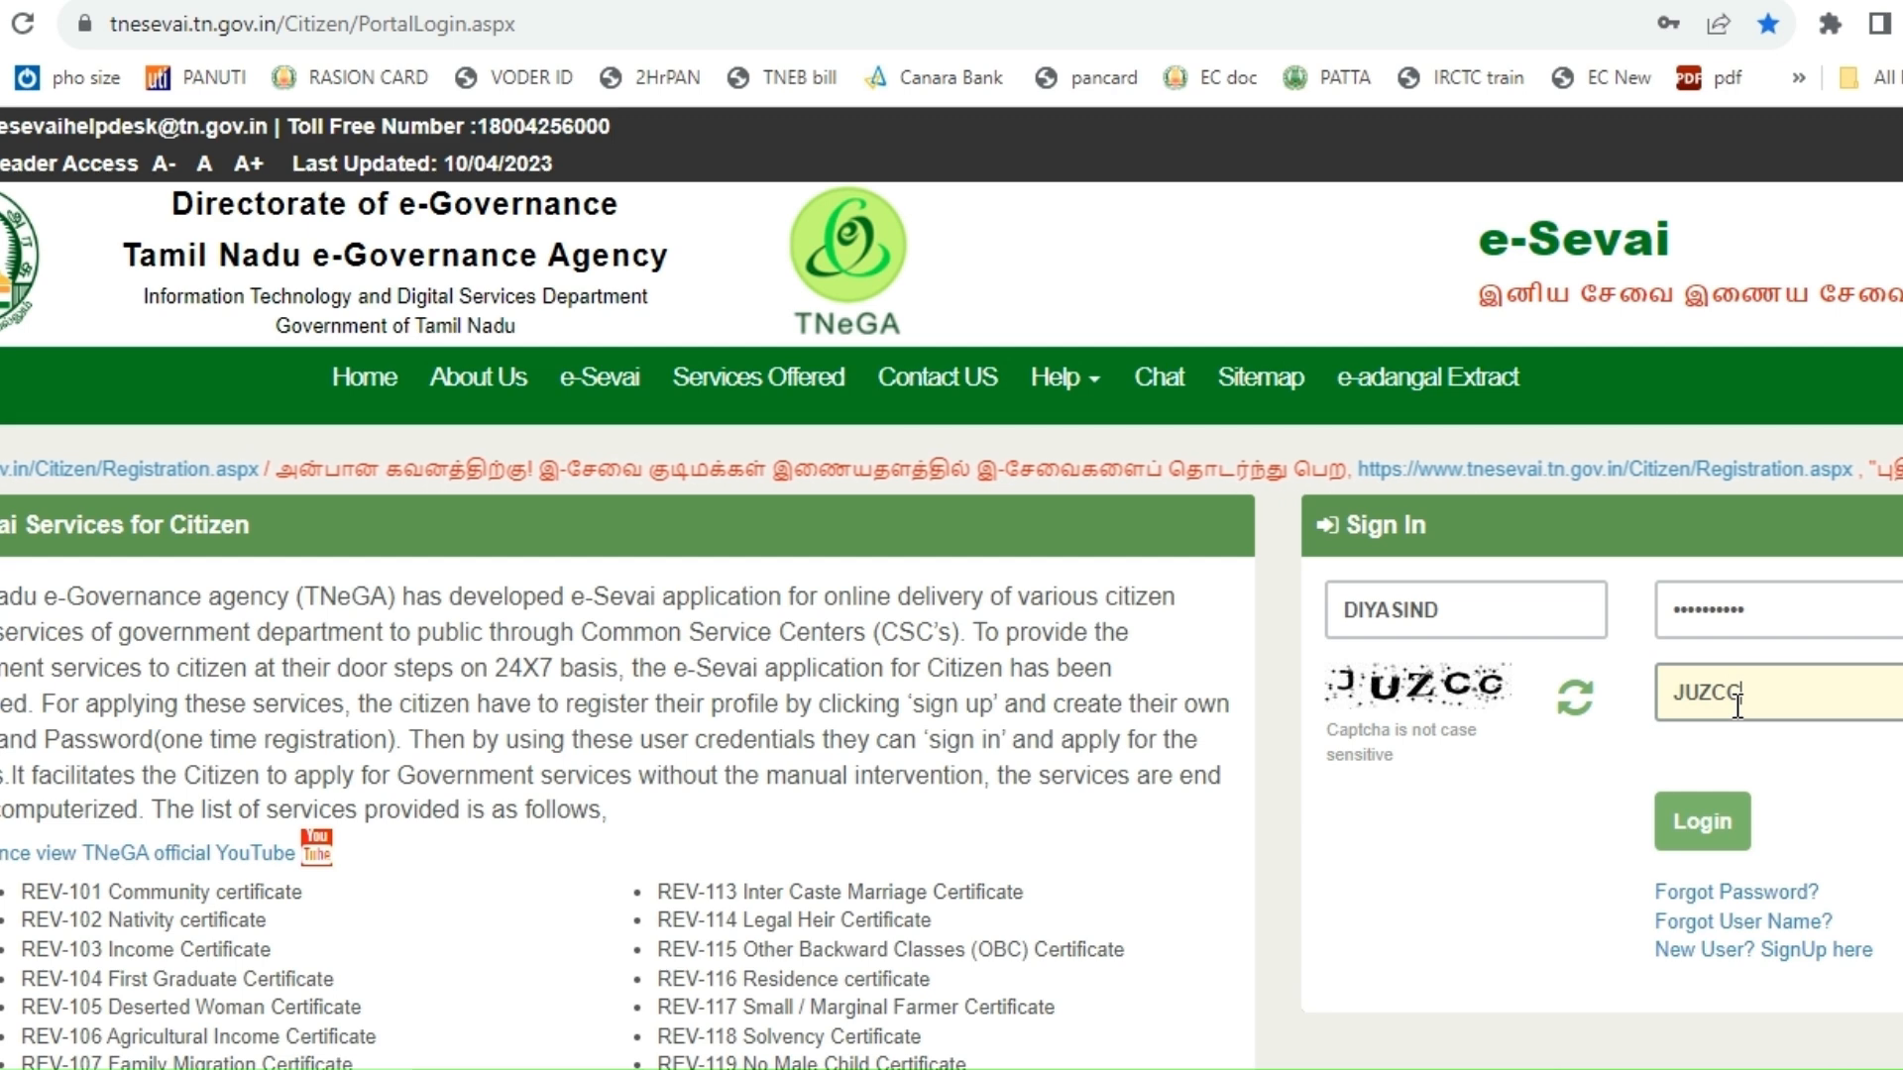
pyautogui.click(1696, 825)
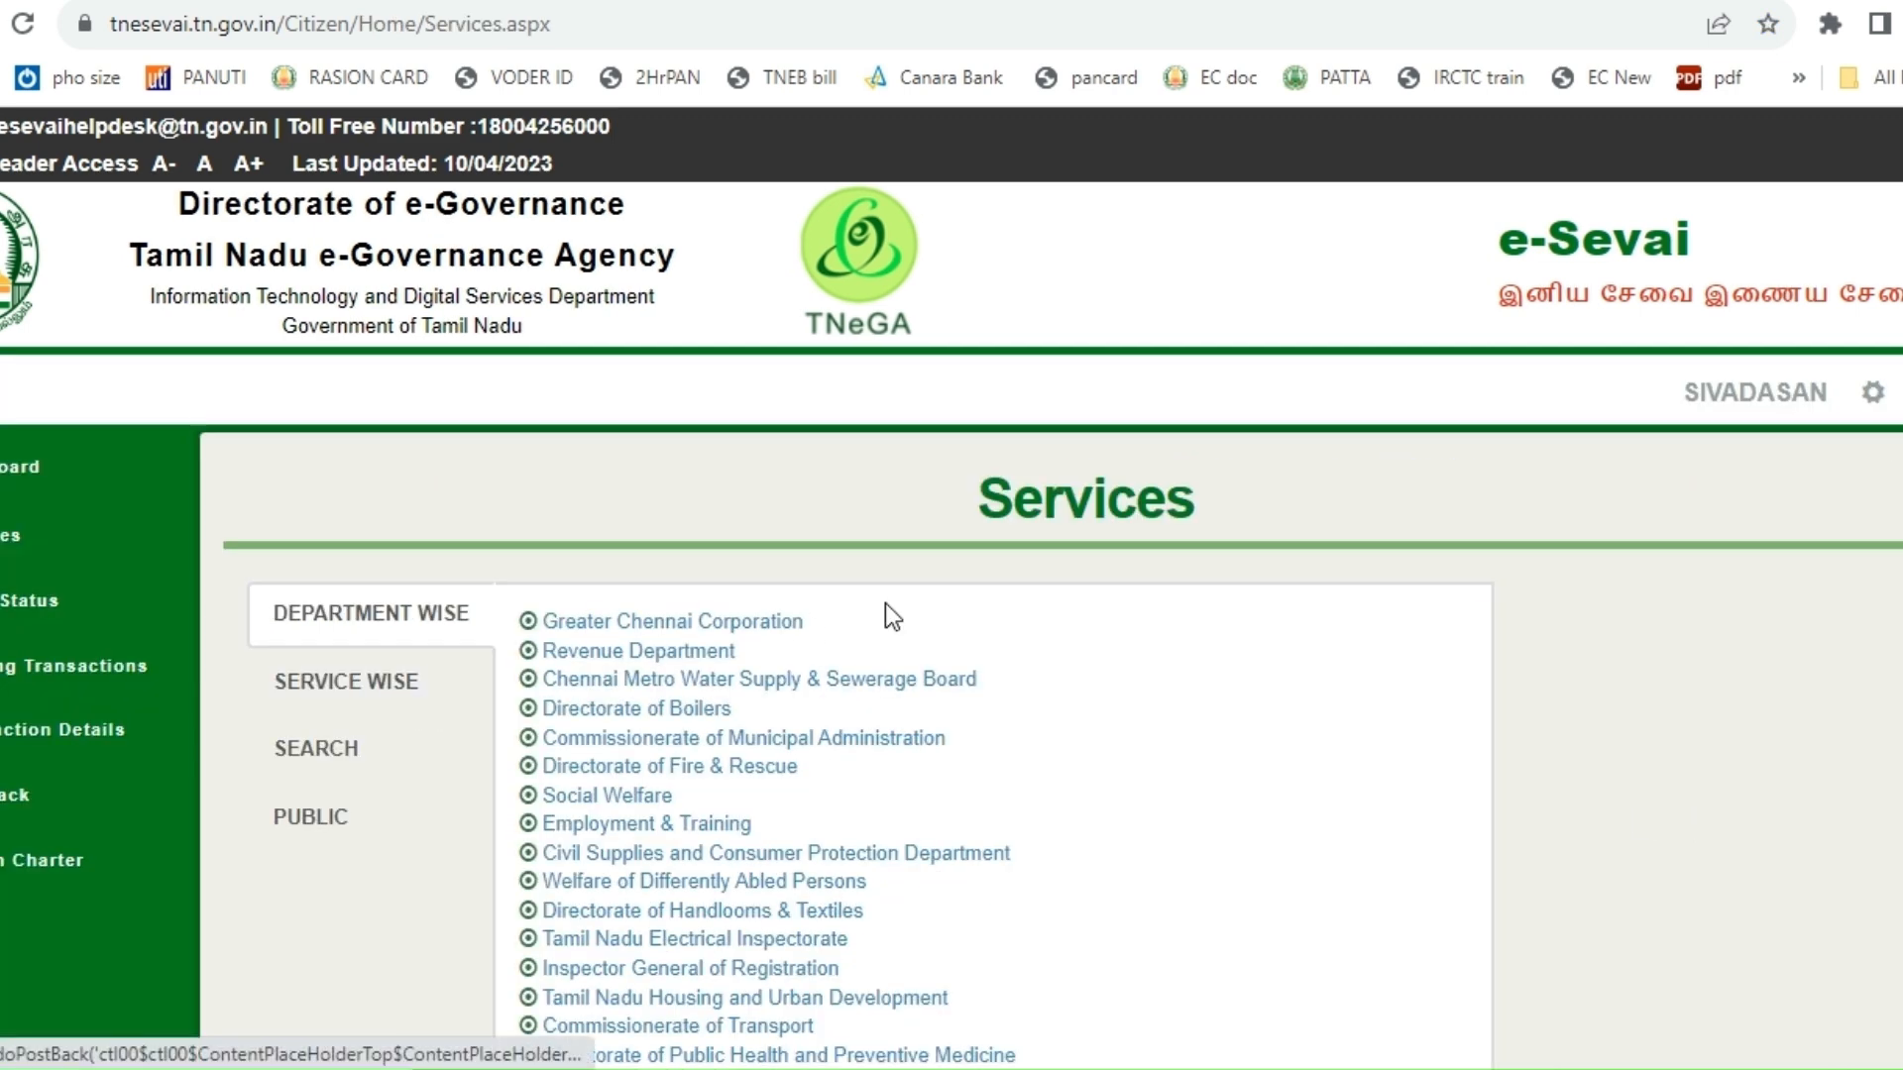
# - In full screen, list all 27 Revenue Department services at 100 per page, then open SEARCH
pyautogui.scroll(-2, 1168, 645)
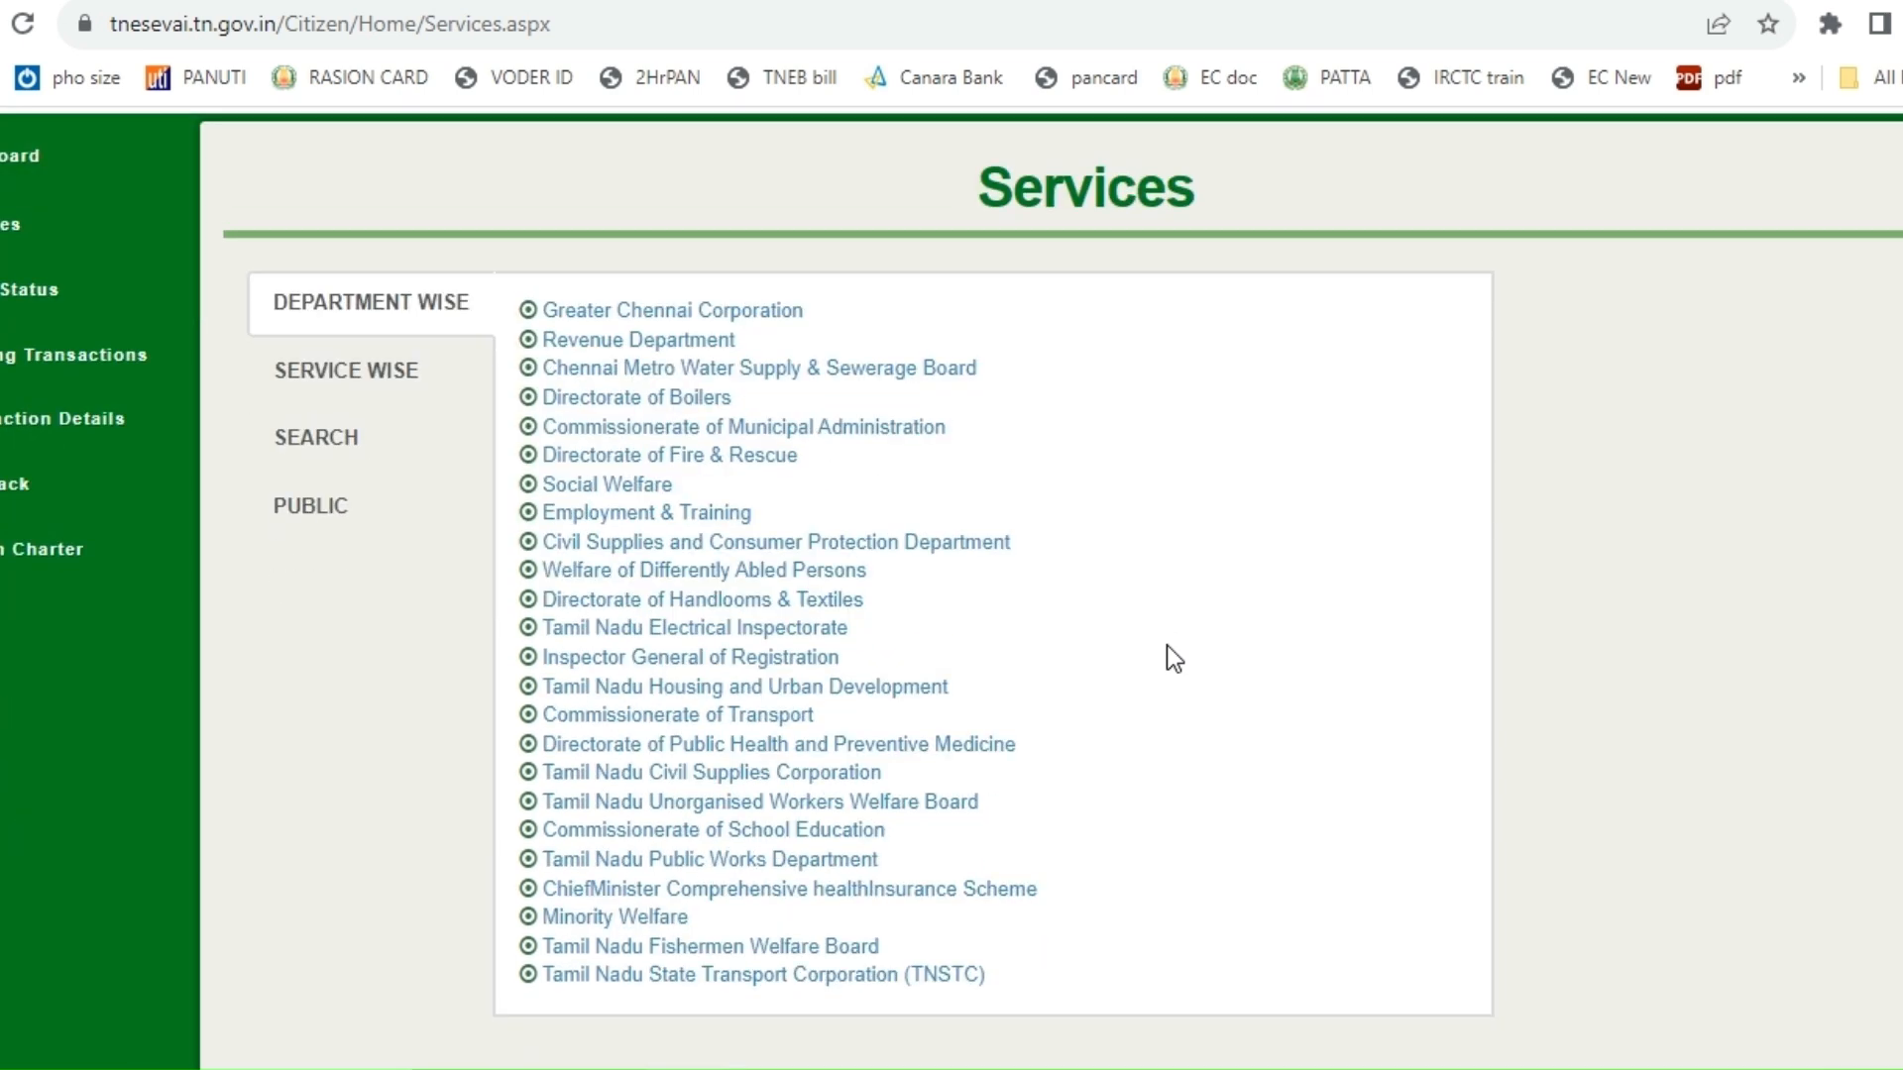
pyautogui.press('F11')
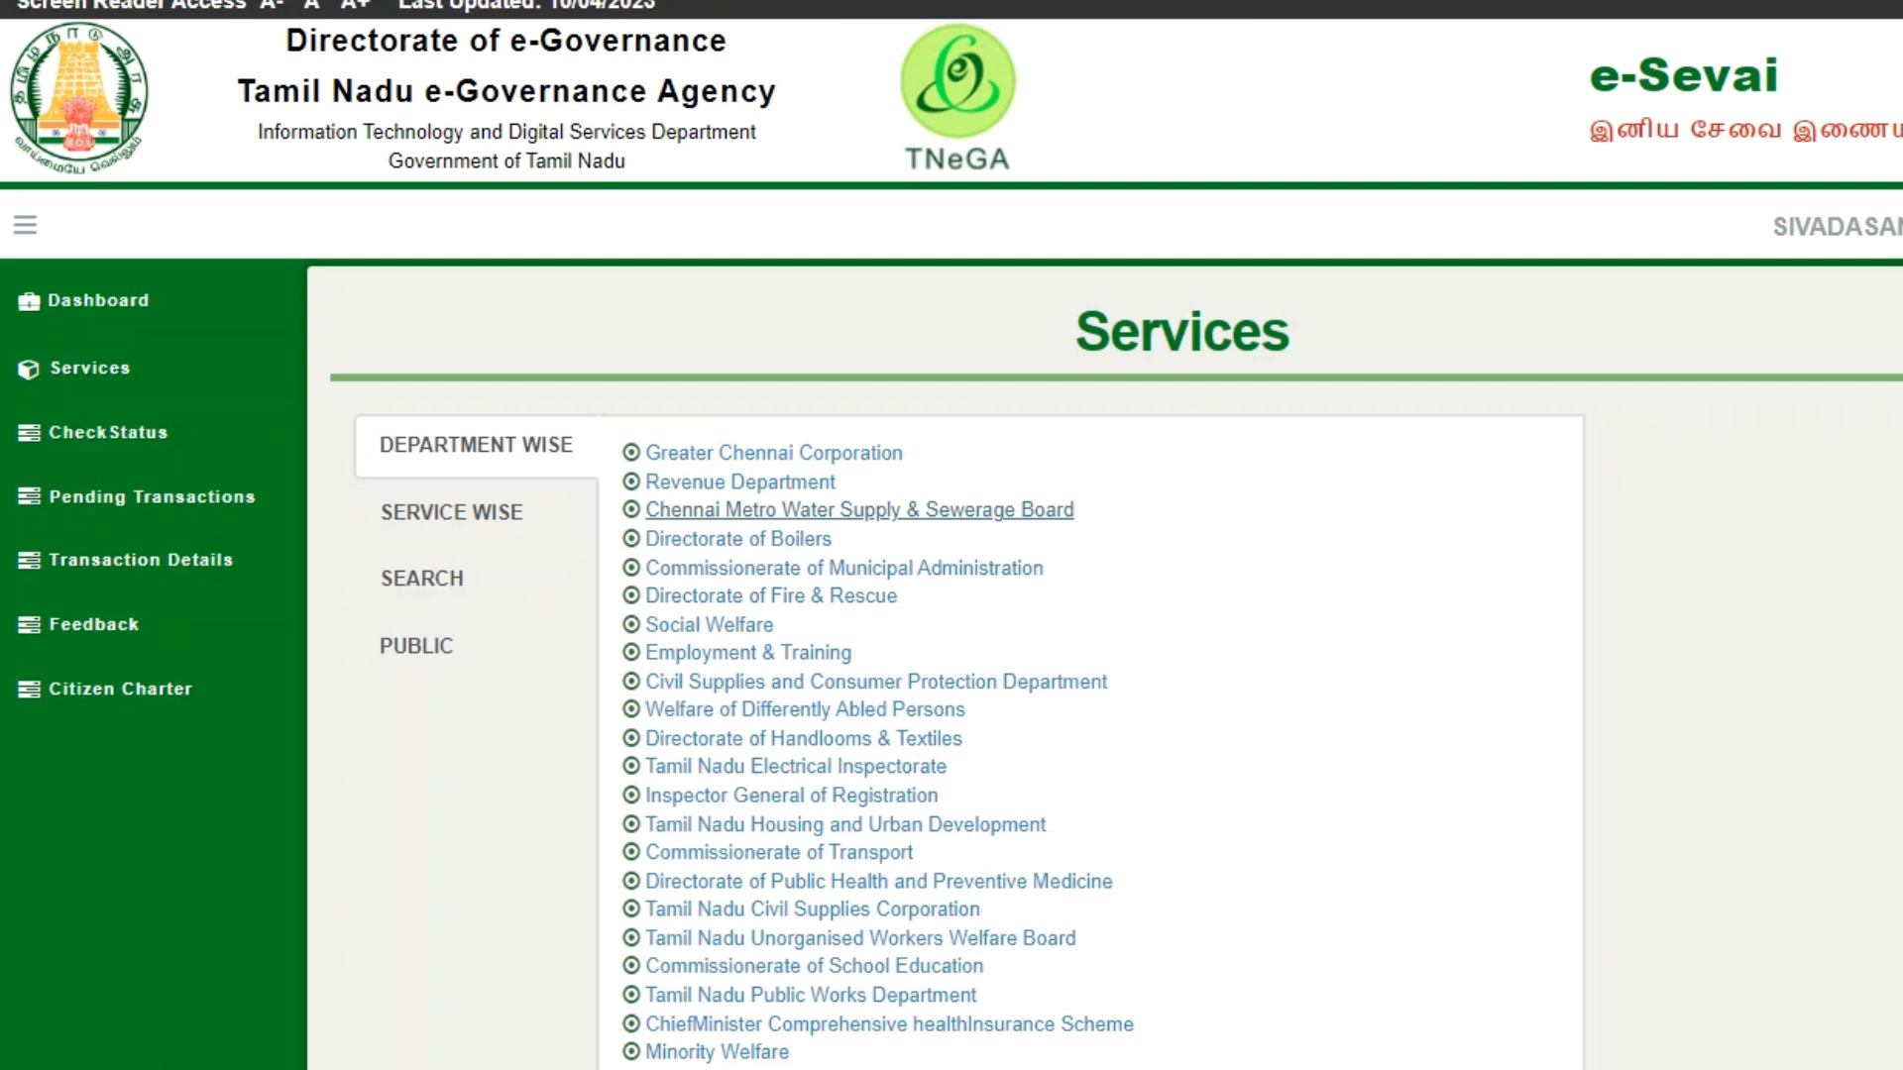
pyautogui.scroll(-6, 811, 674)
pyautogui.scroll(3, 811, 674)
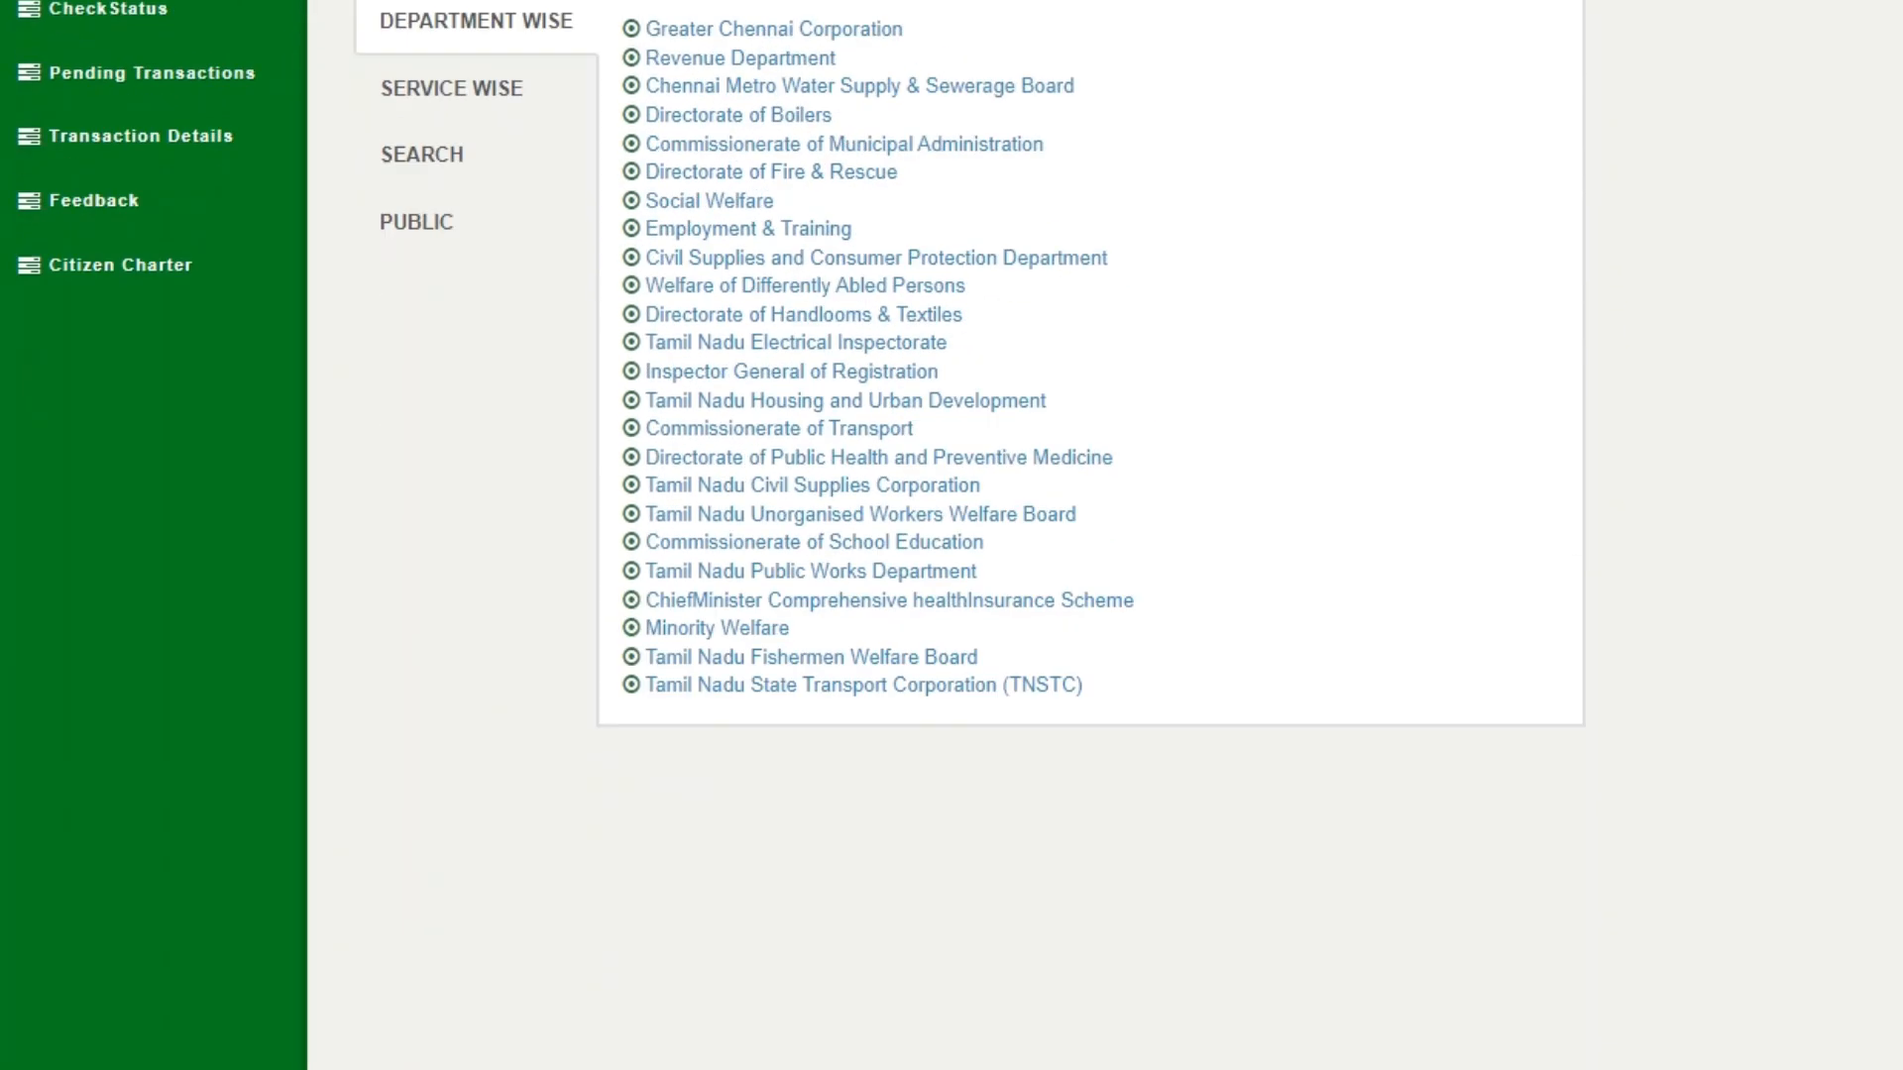
pyautogui.scroll(3, 811, 688)
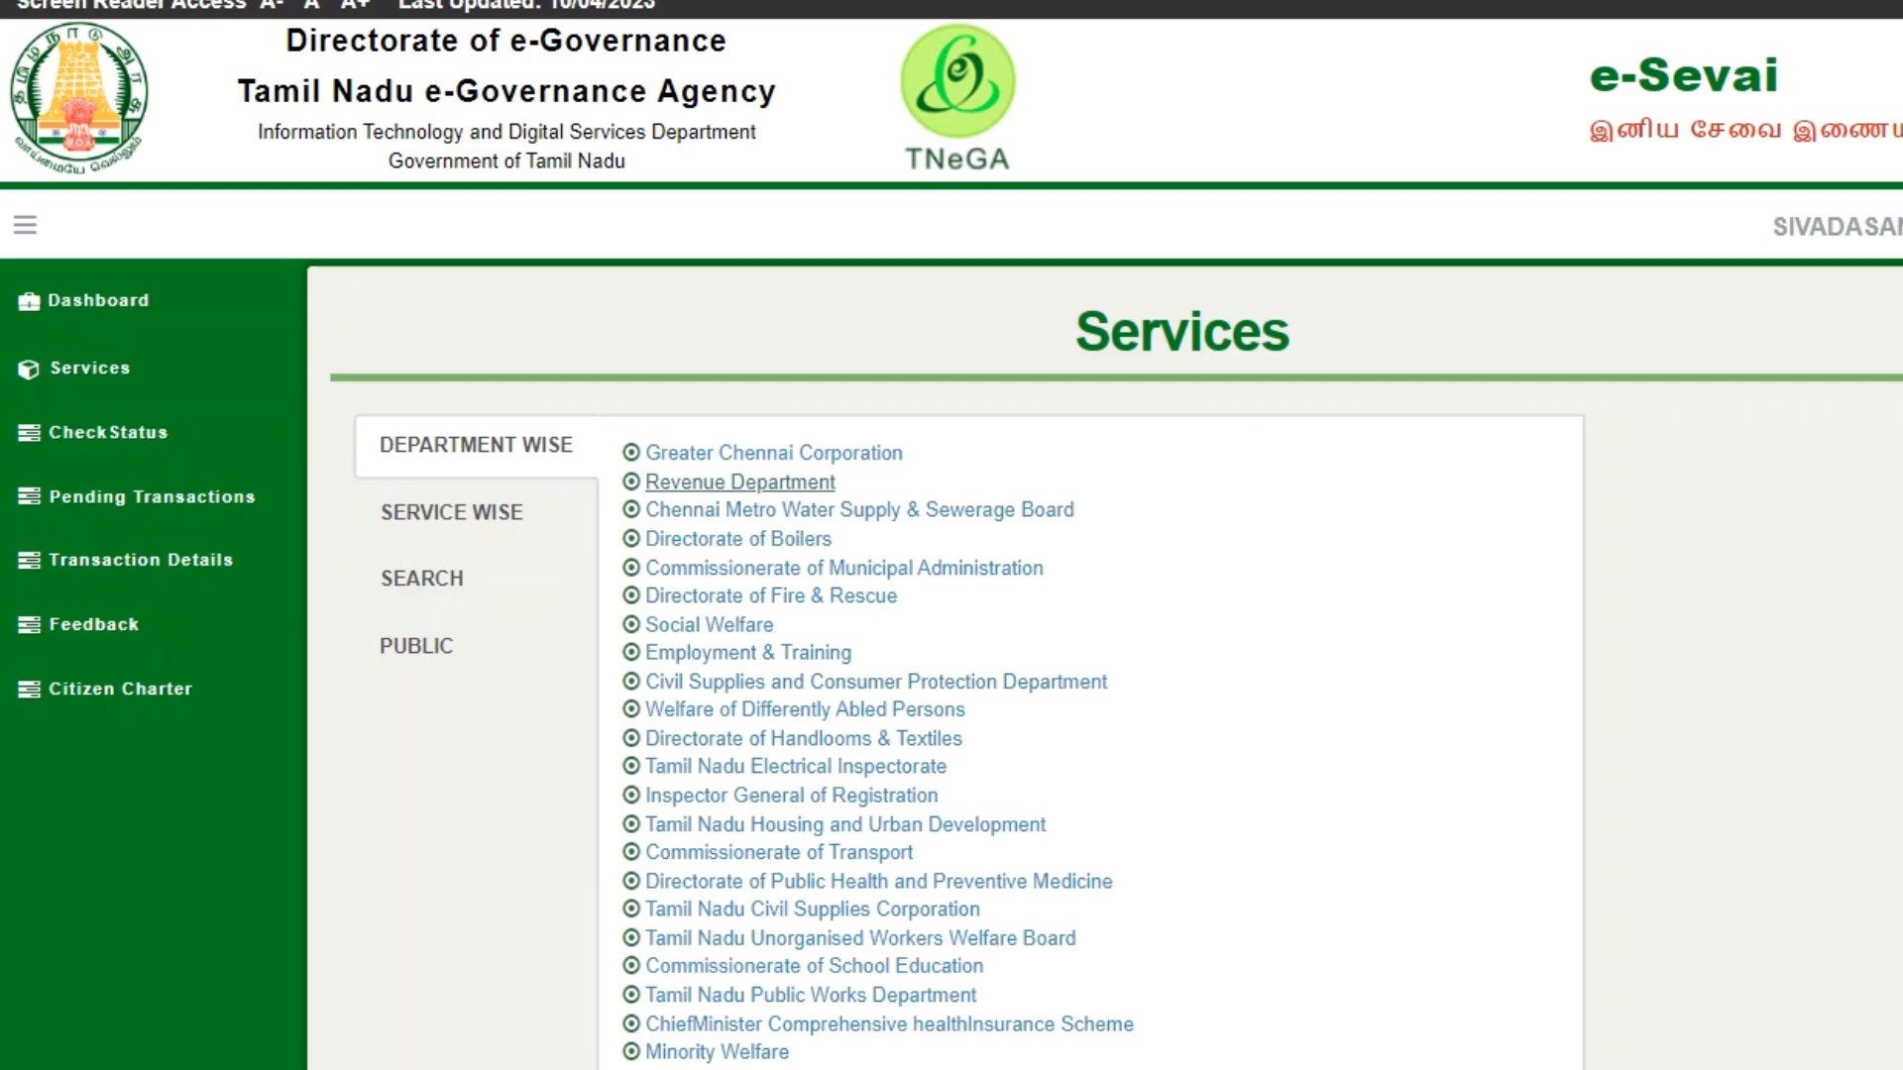
pyautogui.click(741, 482)
pyautogui.click(694, 499)
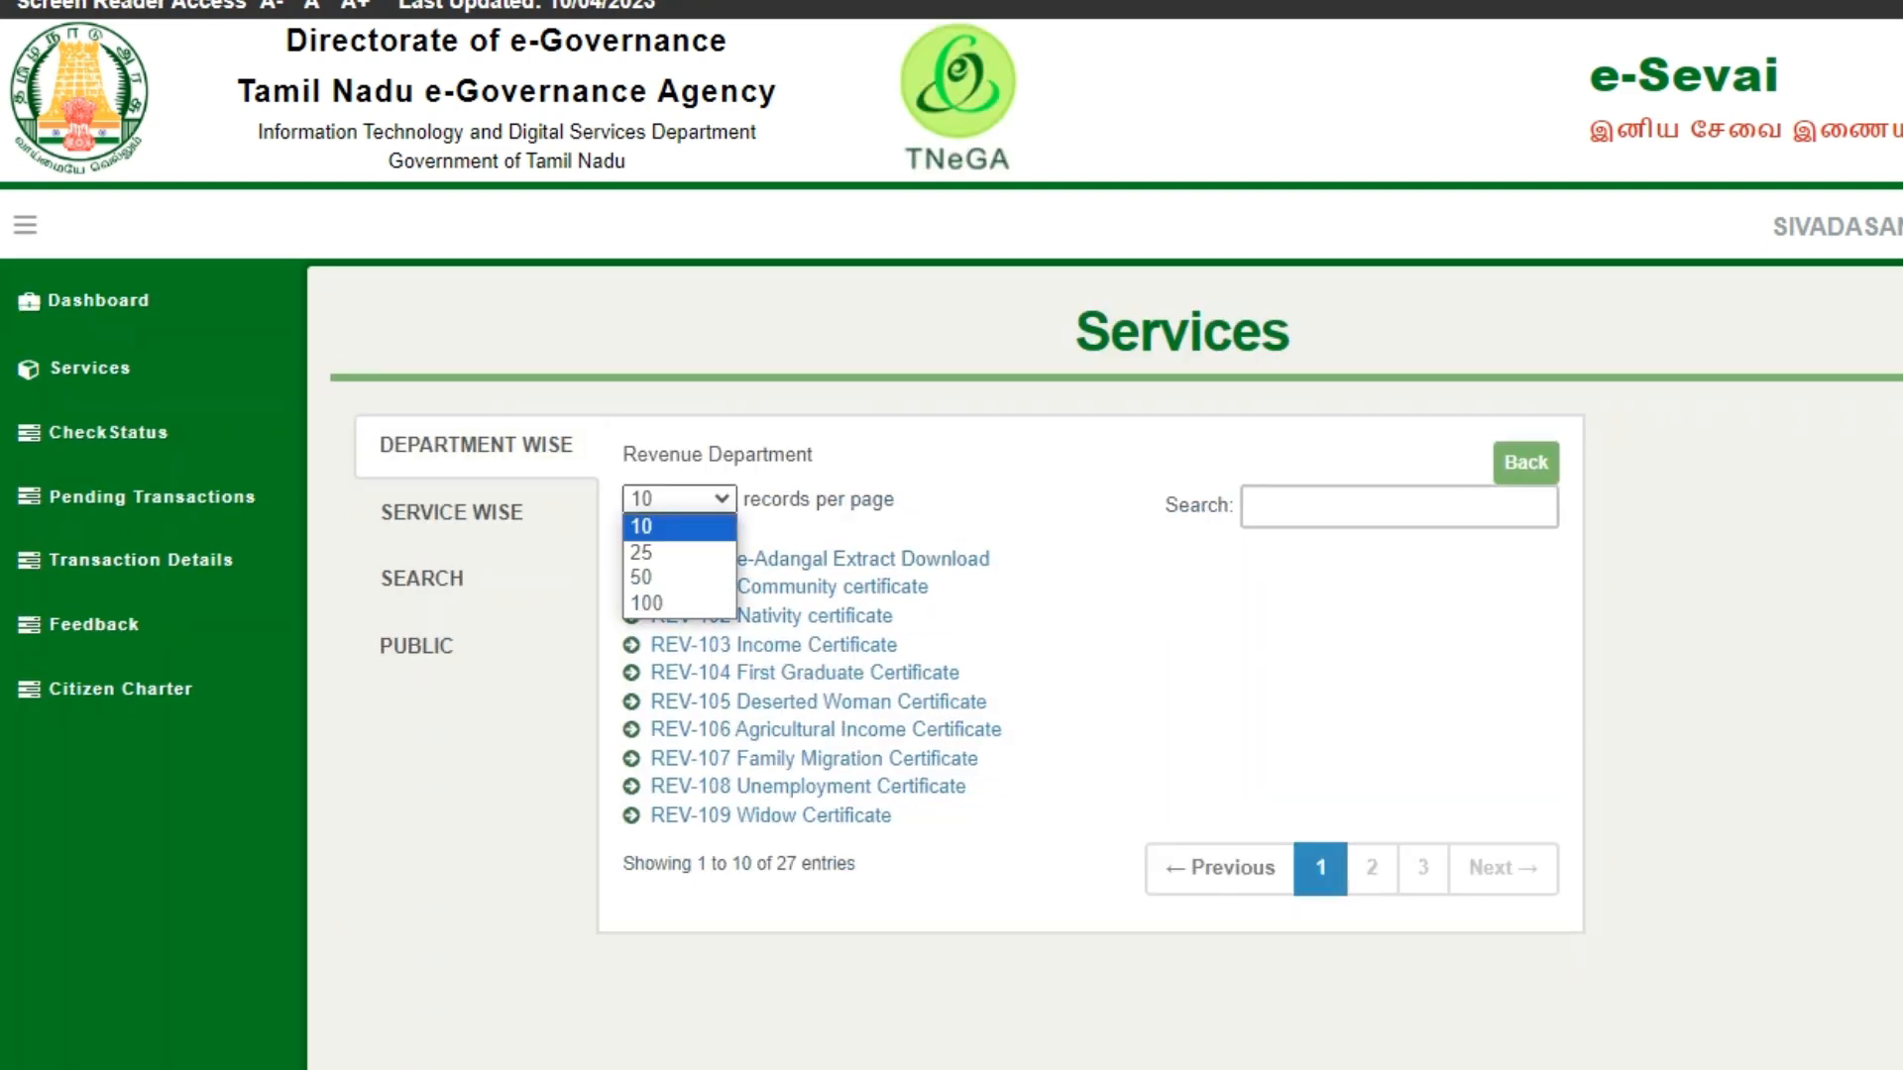
pyautogui.click(684, 605)
pyautogui.scroll(-3, 773, 808)
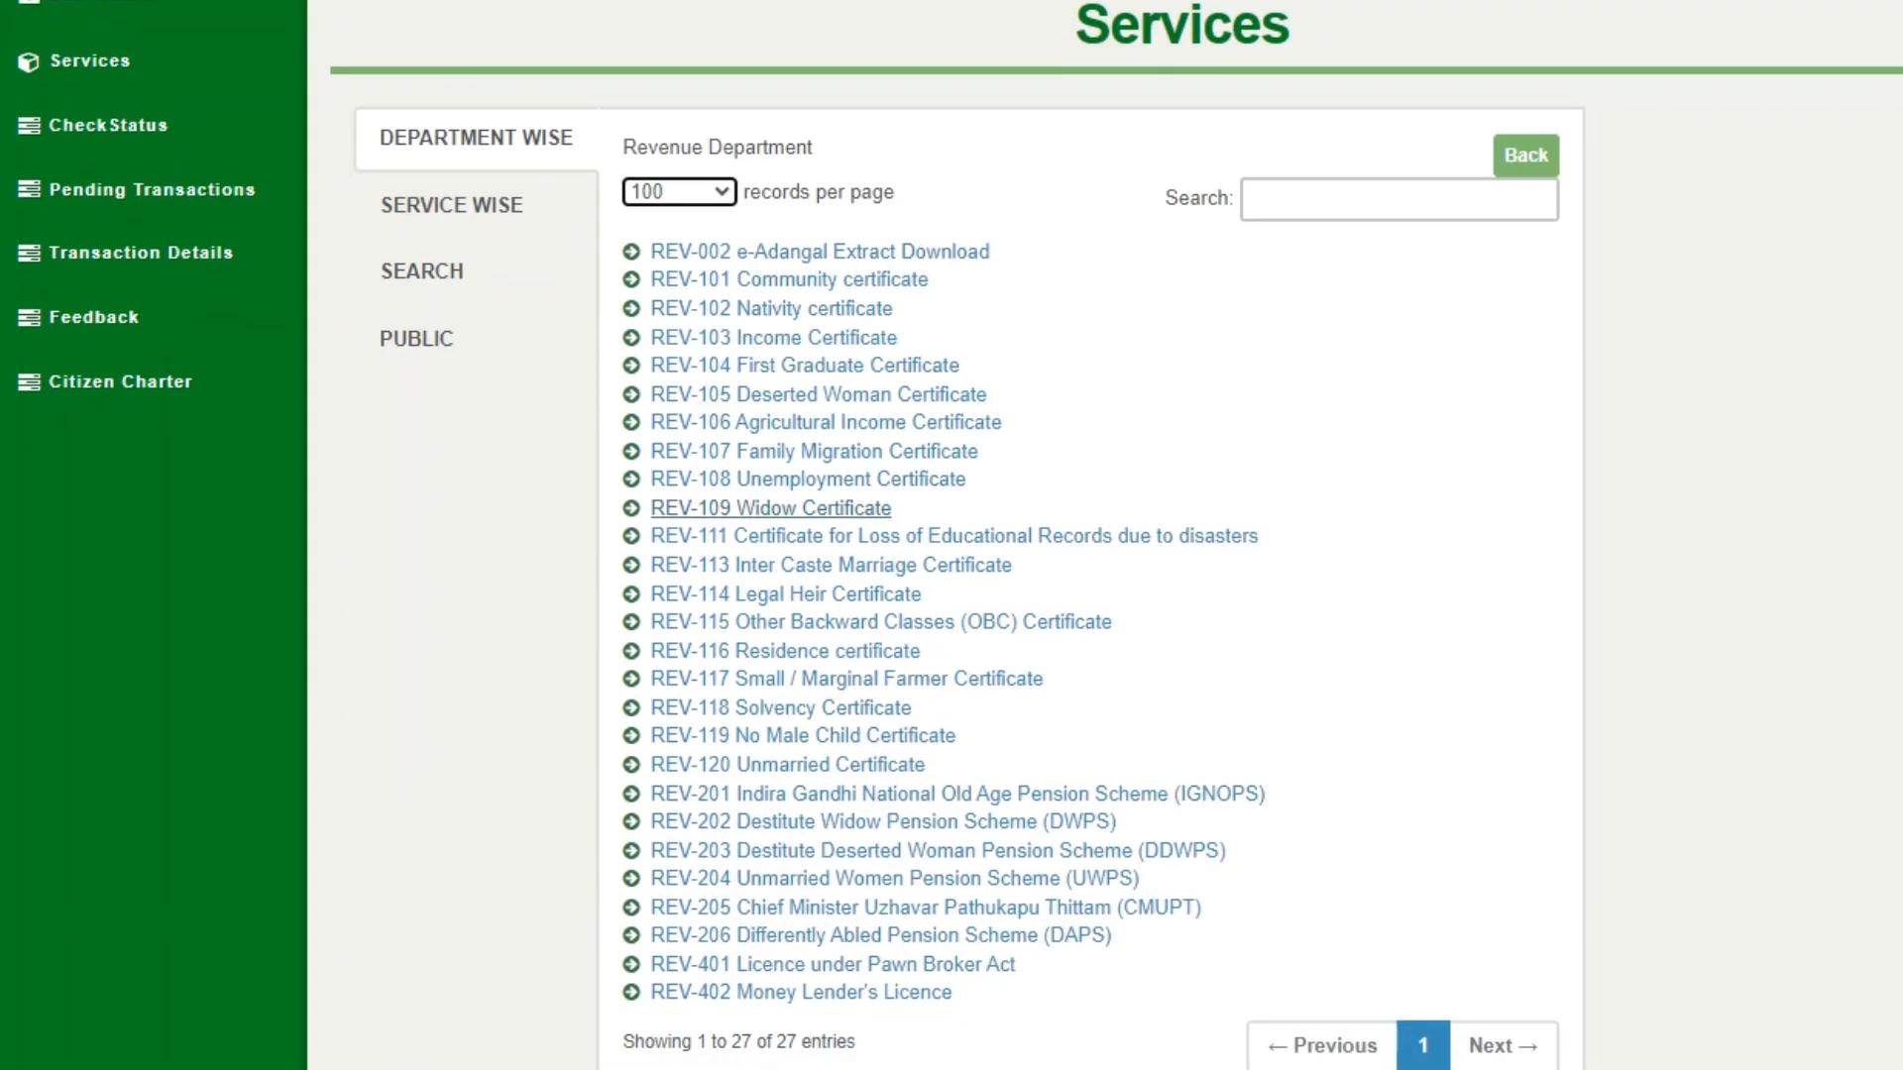
pyautogui.scroll(3, 476, 580)
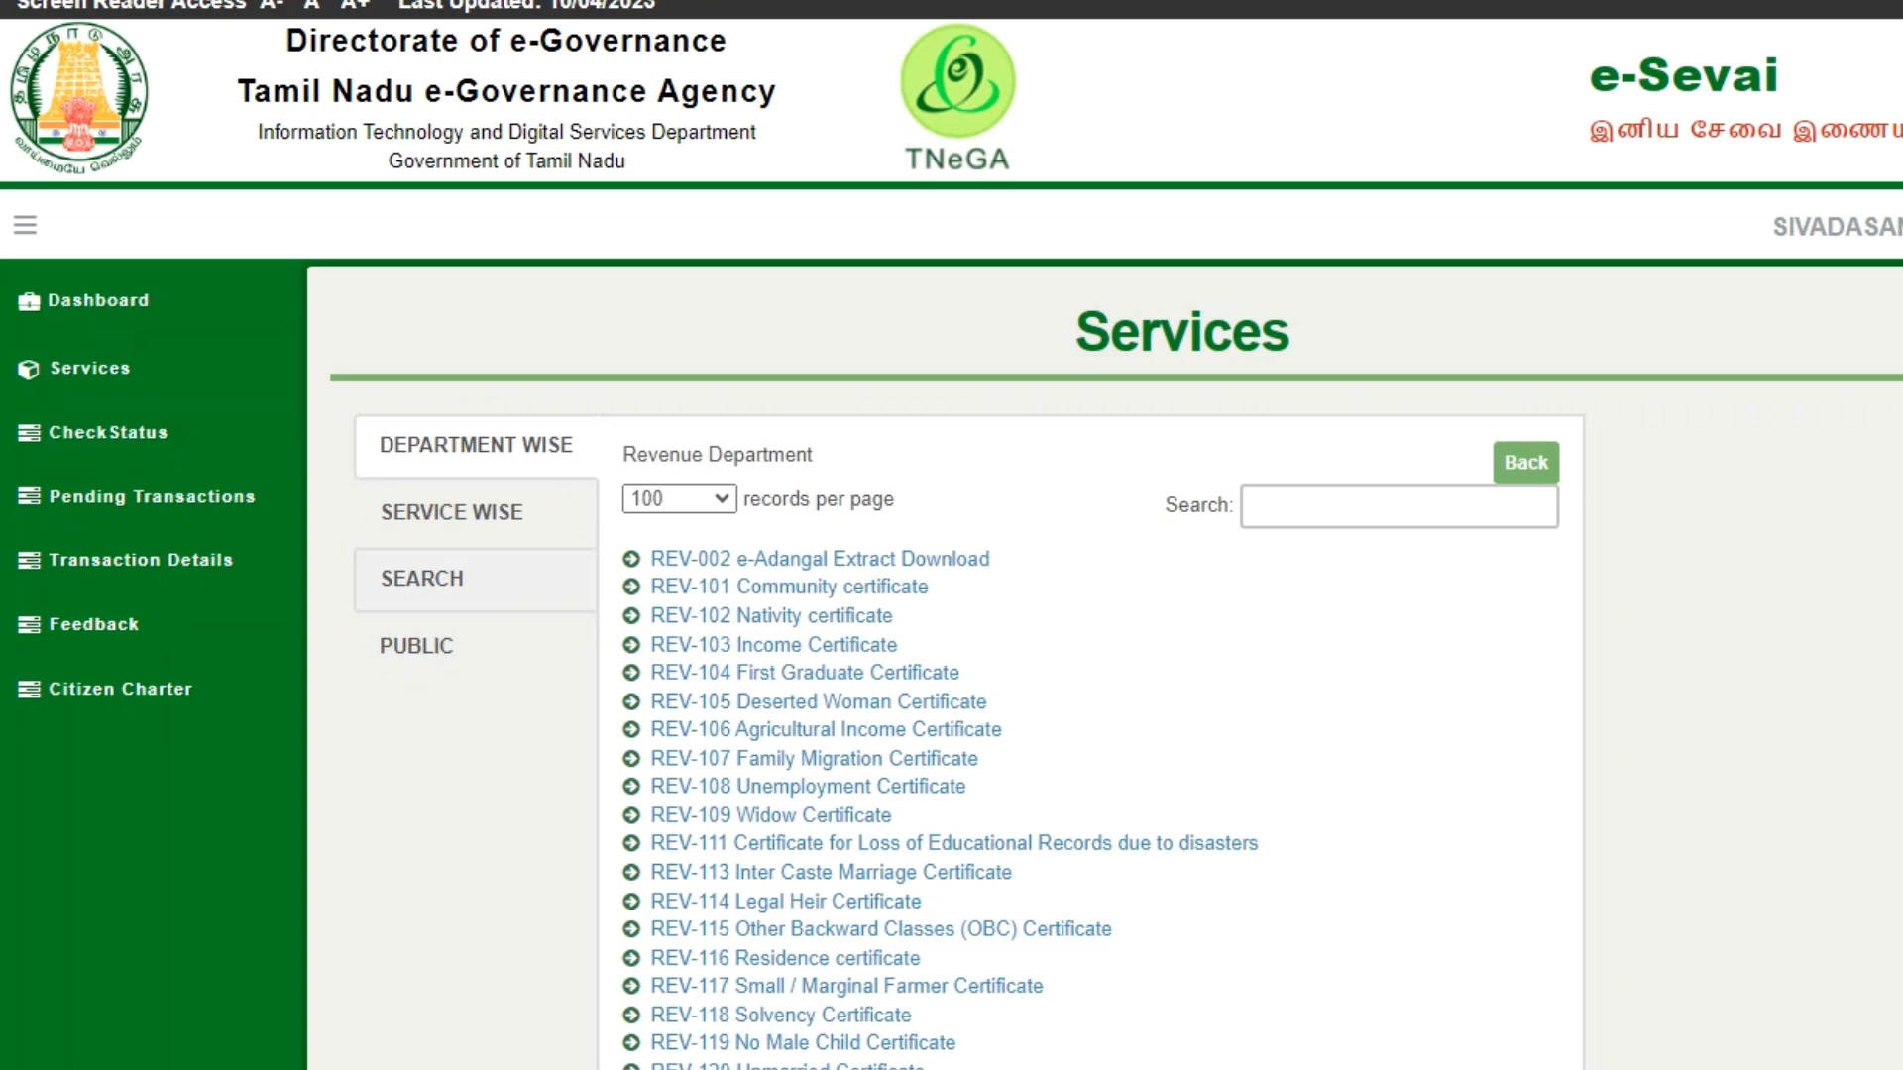
pyautogui.click(476, 579)
# - Search services for 'PSTM' and open DSE-101 Issuance of PSTM Certificate for Govt Schools
pyautogui.write('PSTM')
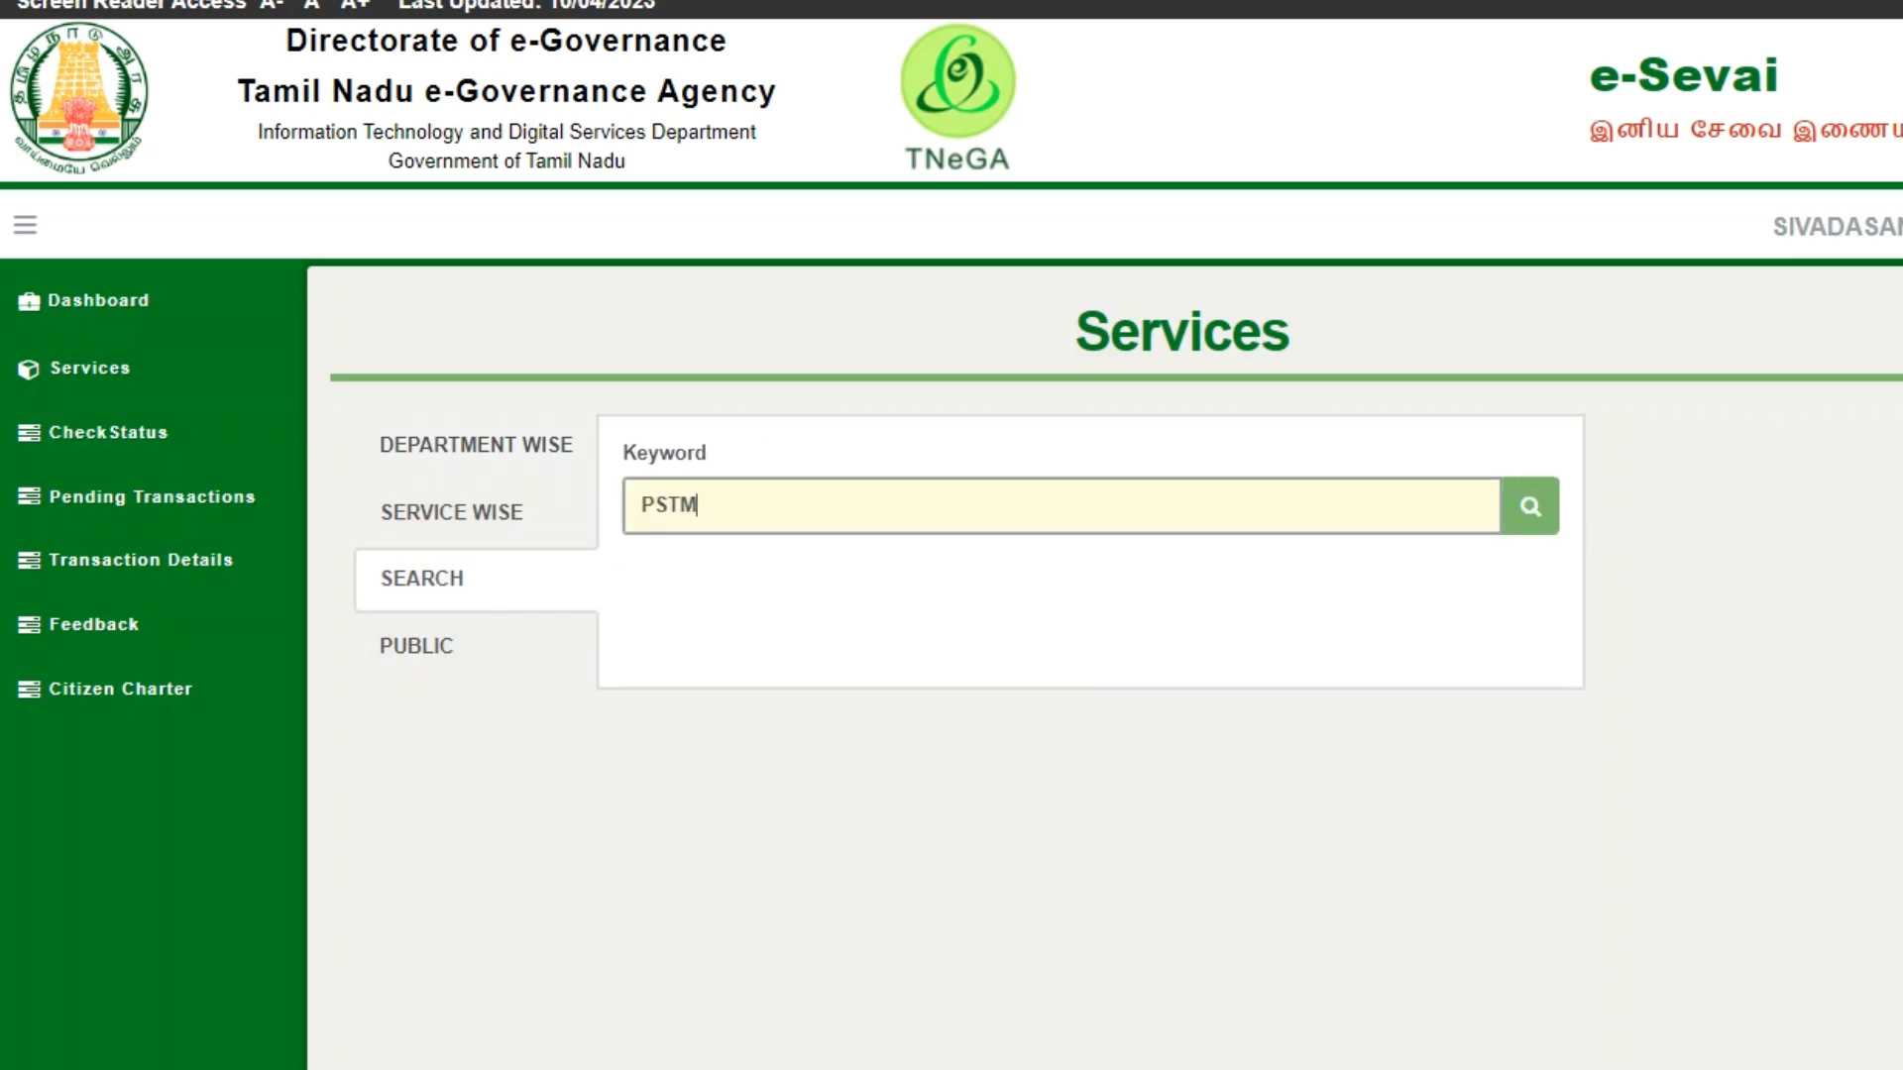
pyautogui.click(1530, 506)
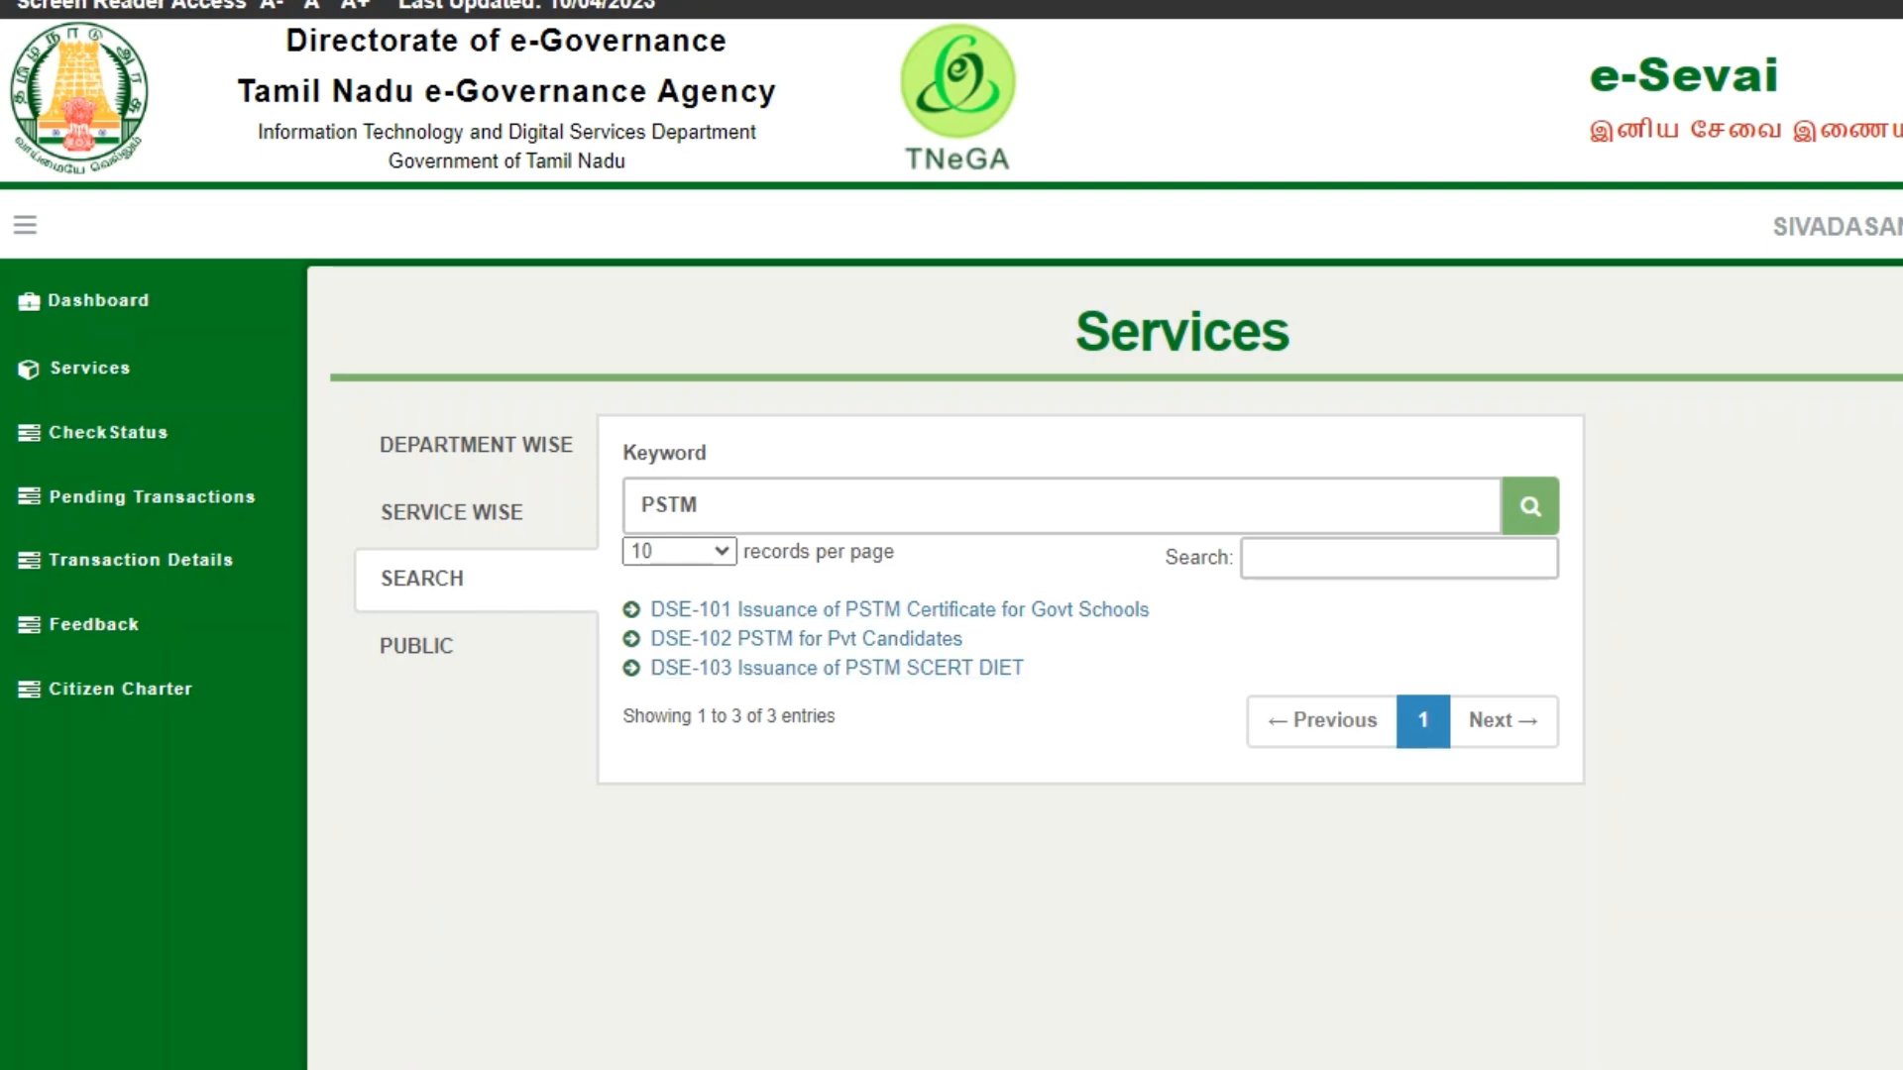
pyautogui.click(897, 610)
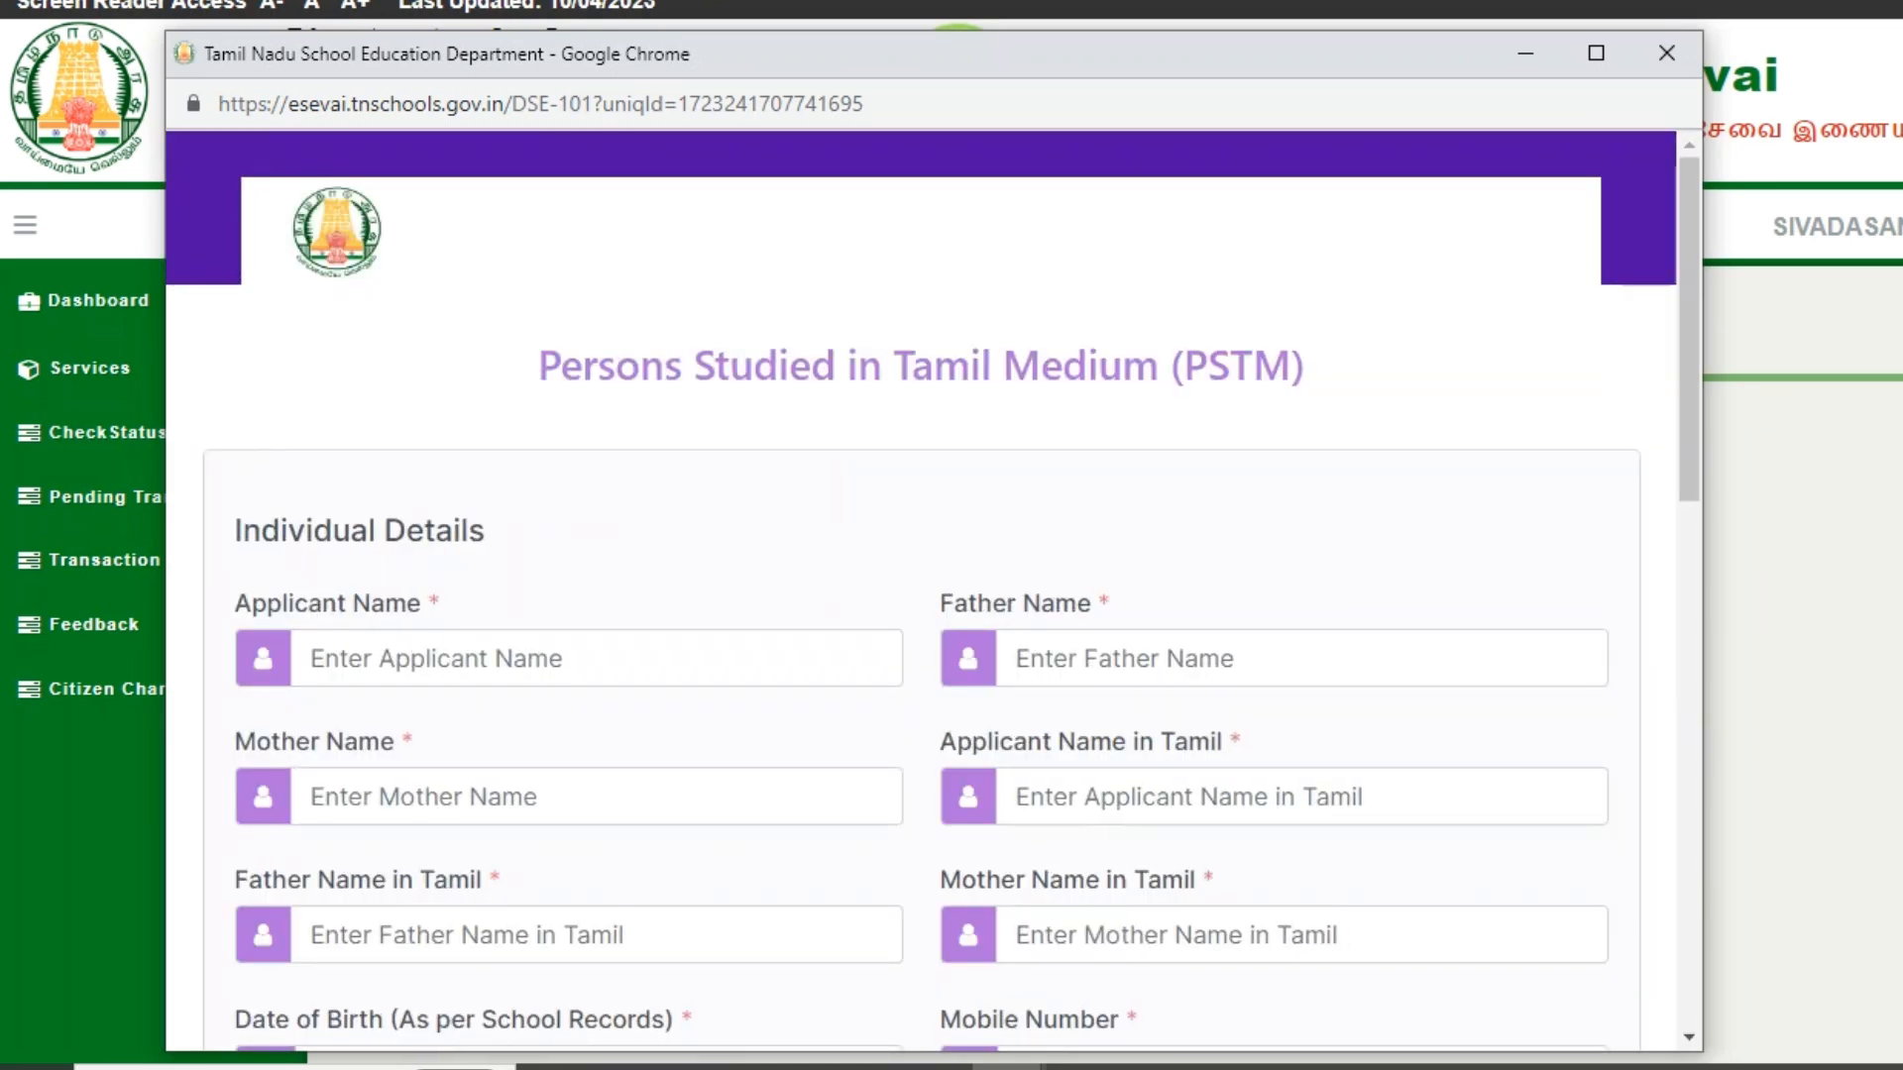
# - Enter the applicant's, father's and mother's names in English
pyautogui.click(596, 659)
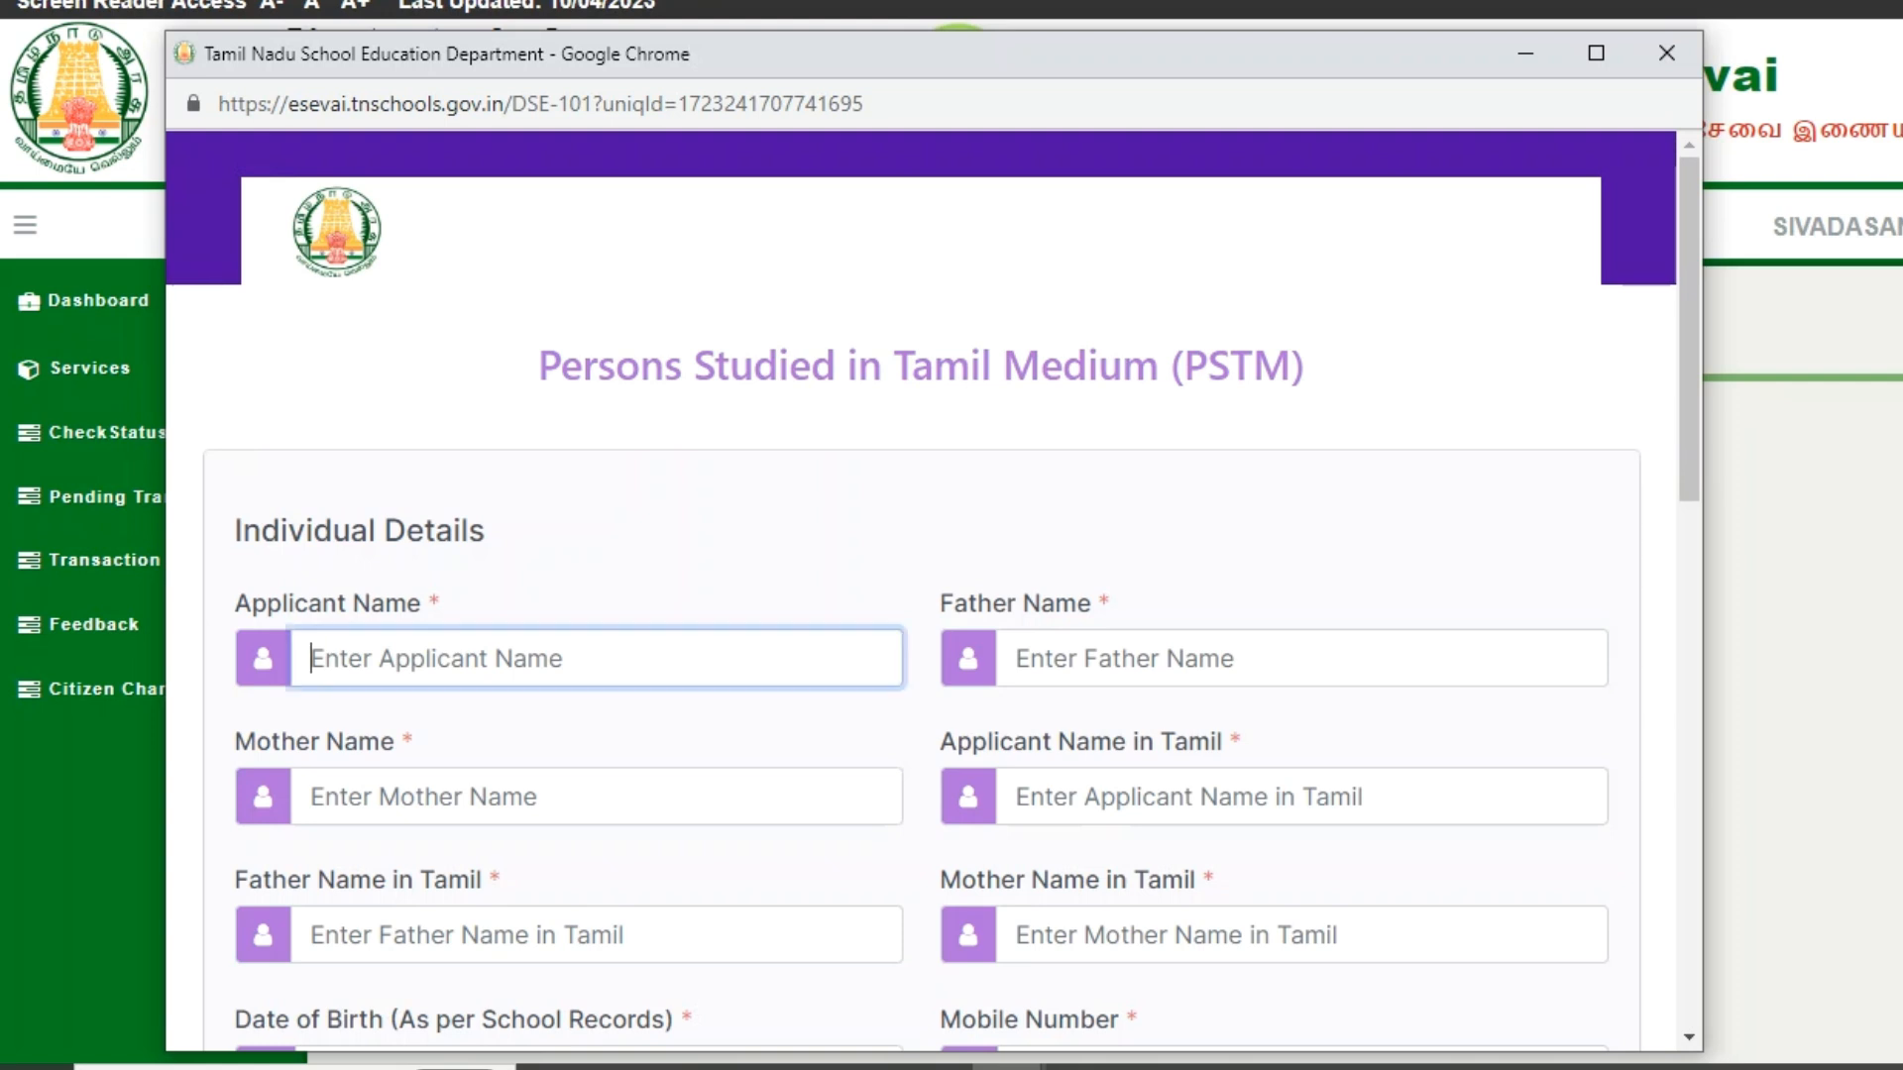
pyautogui.write('DIYAS')
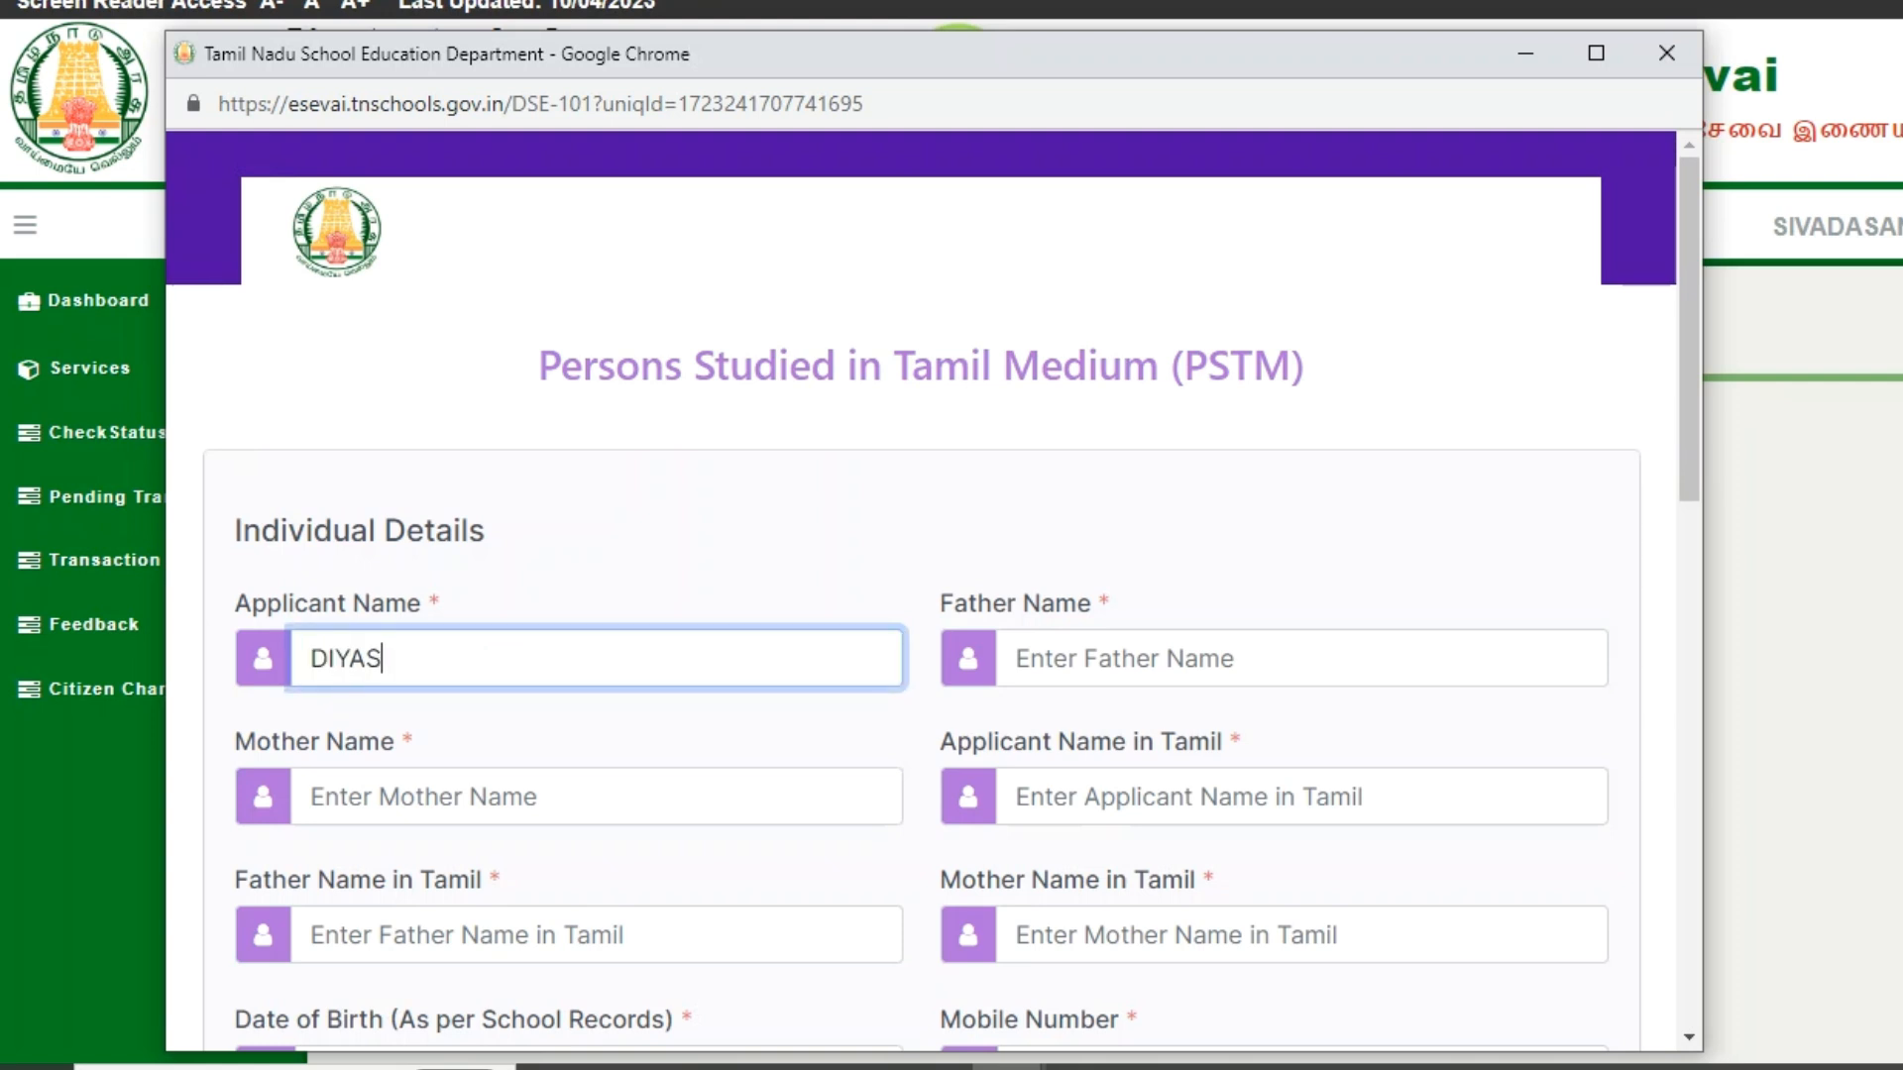
pyautogui.click(1016, 658)
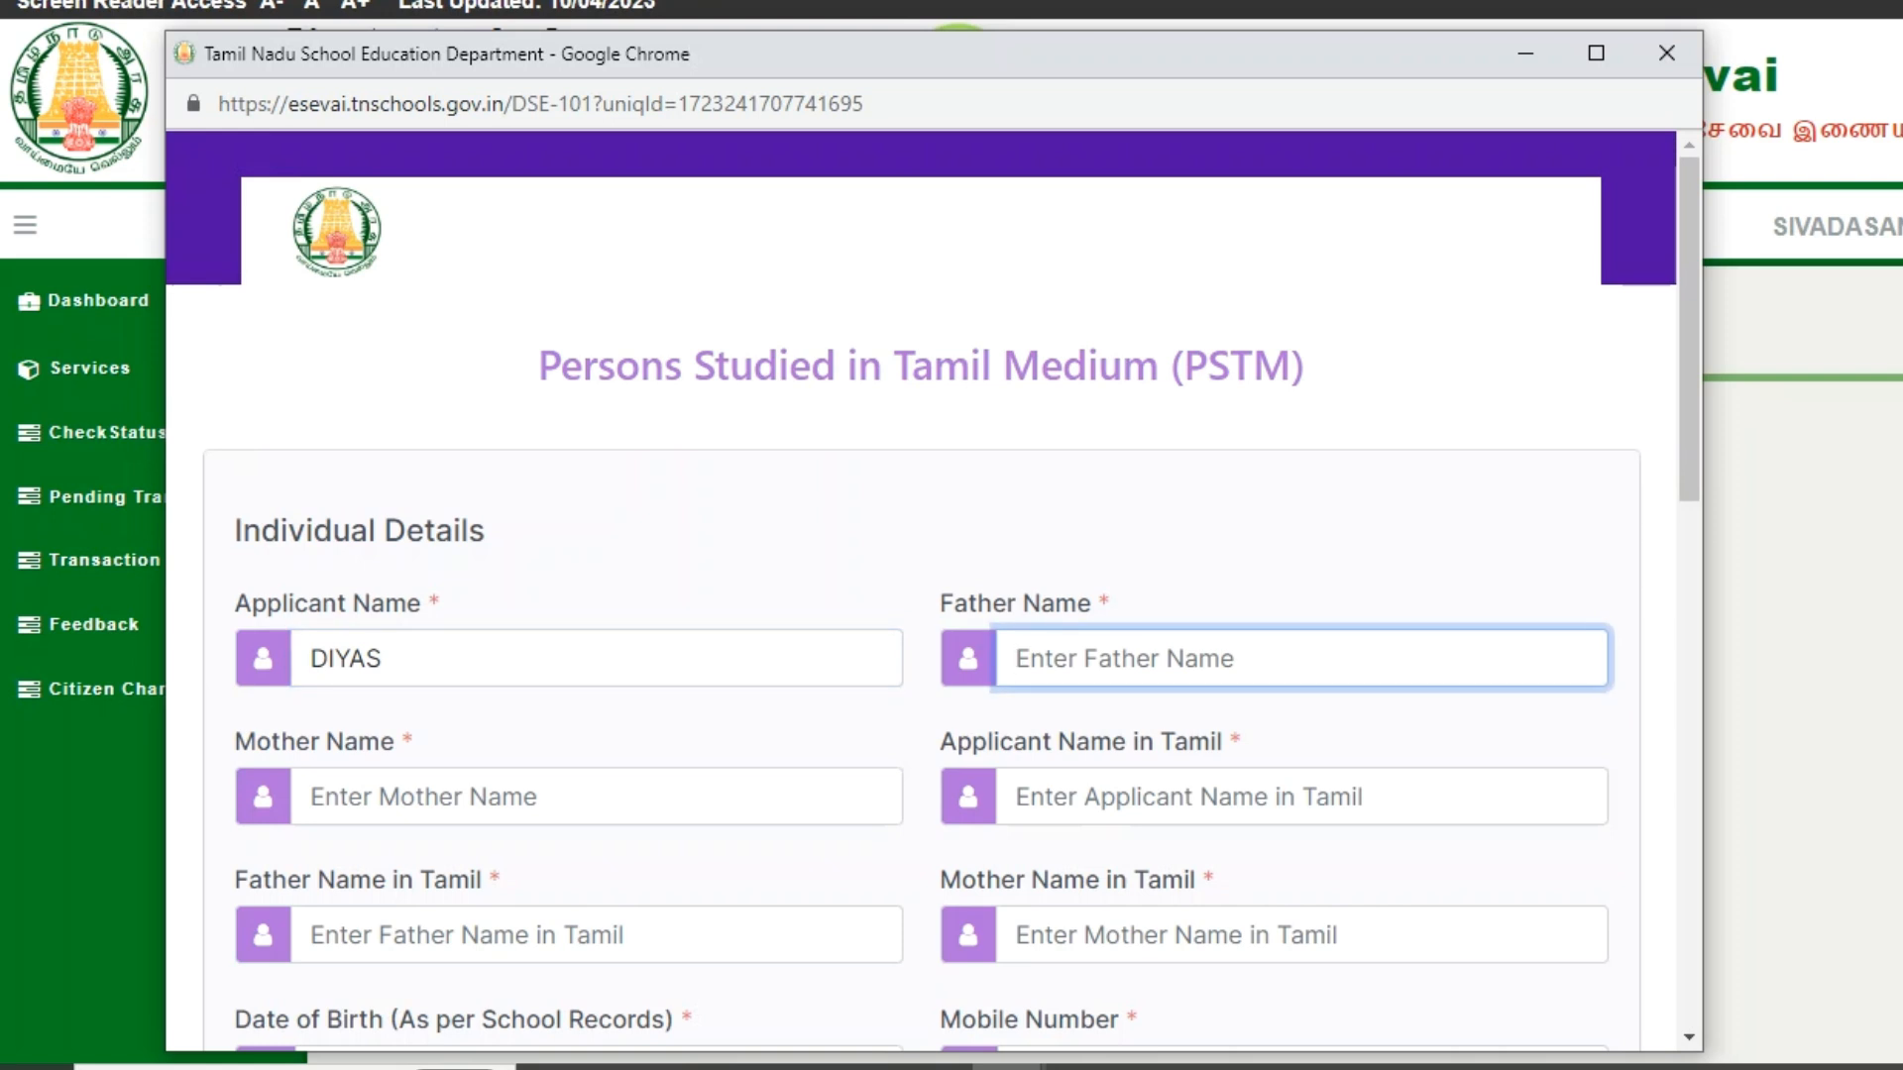
pyautogui.write('INF')
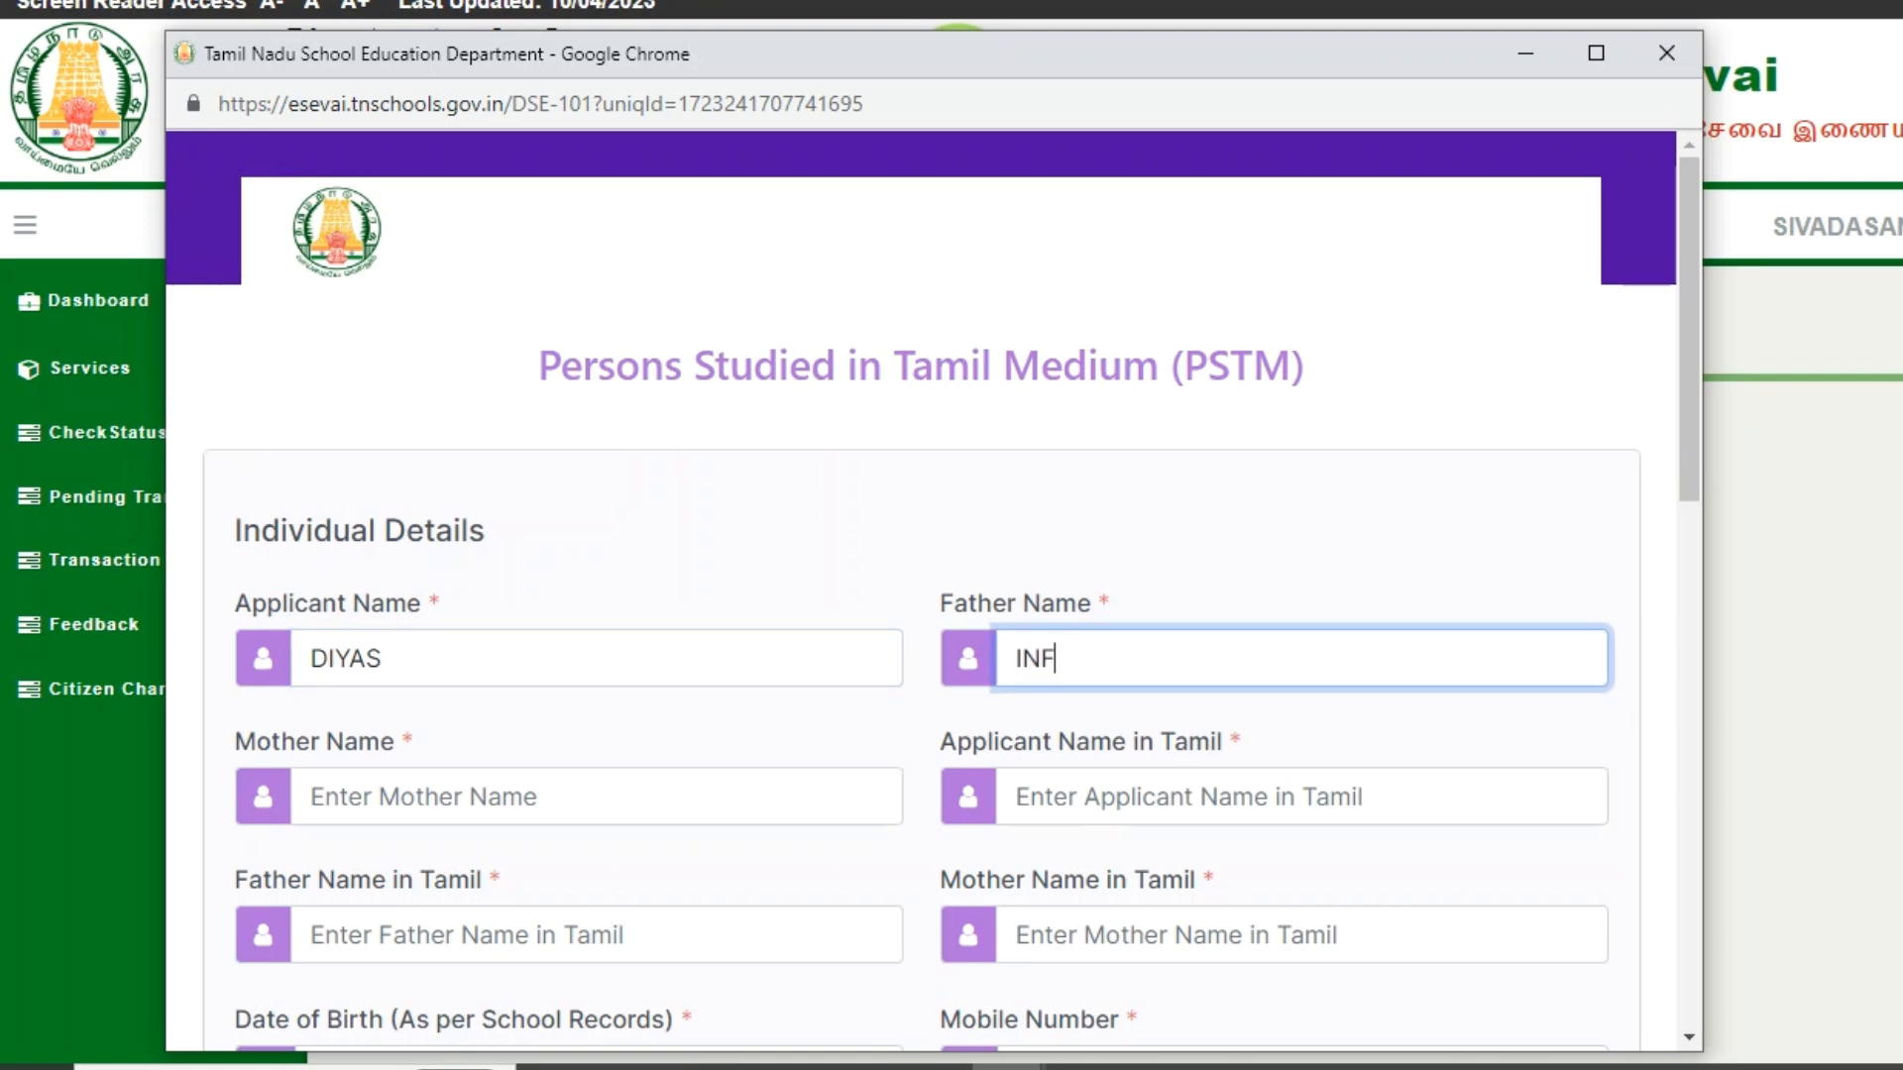
pyautogui.write('O')
pyautogui.press('Tab')
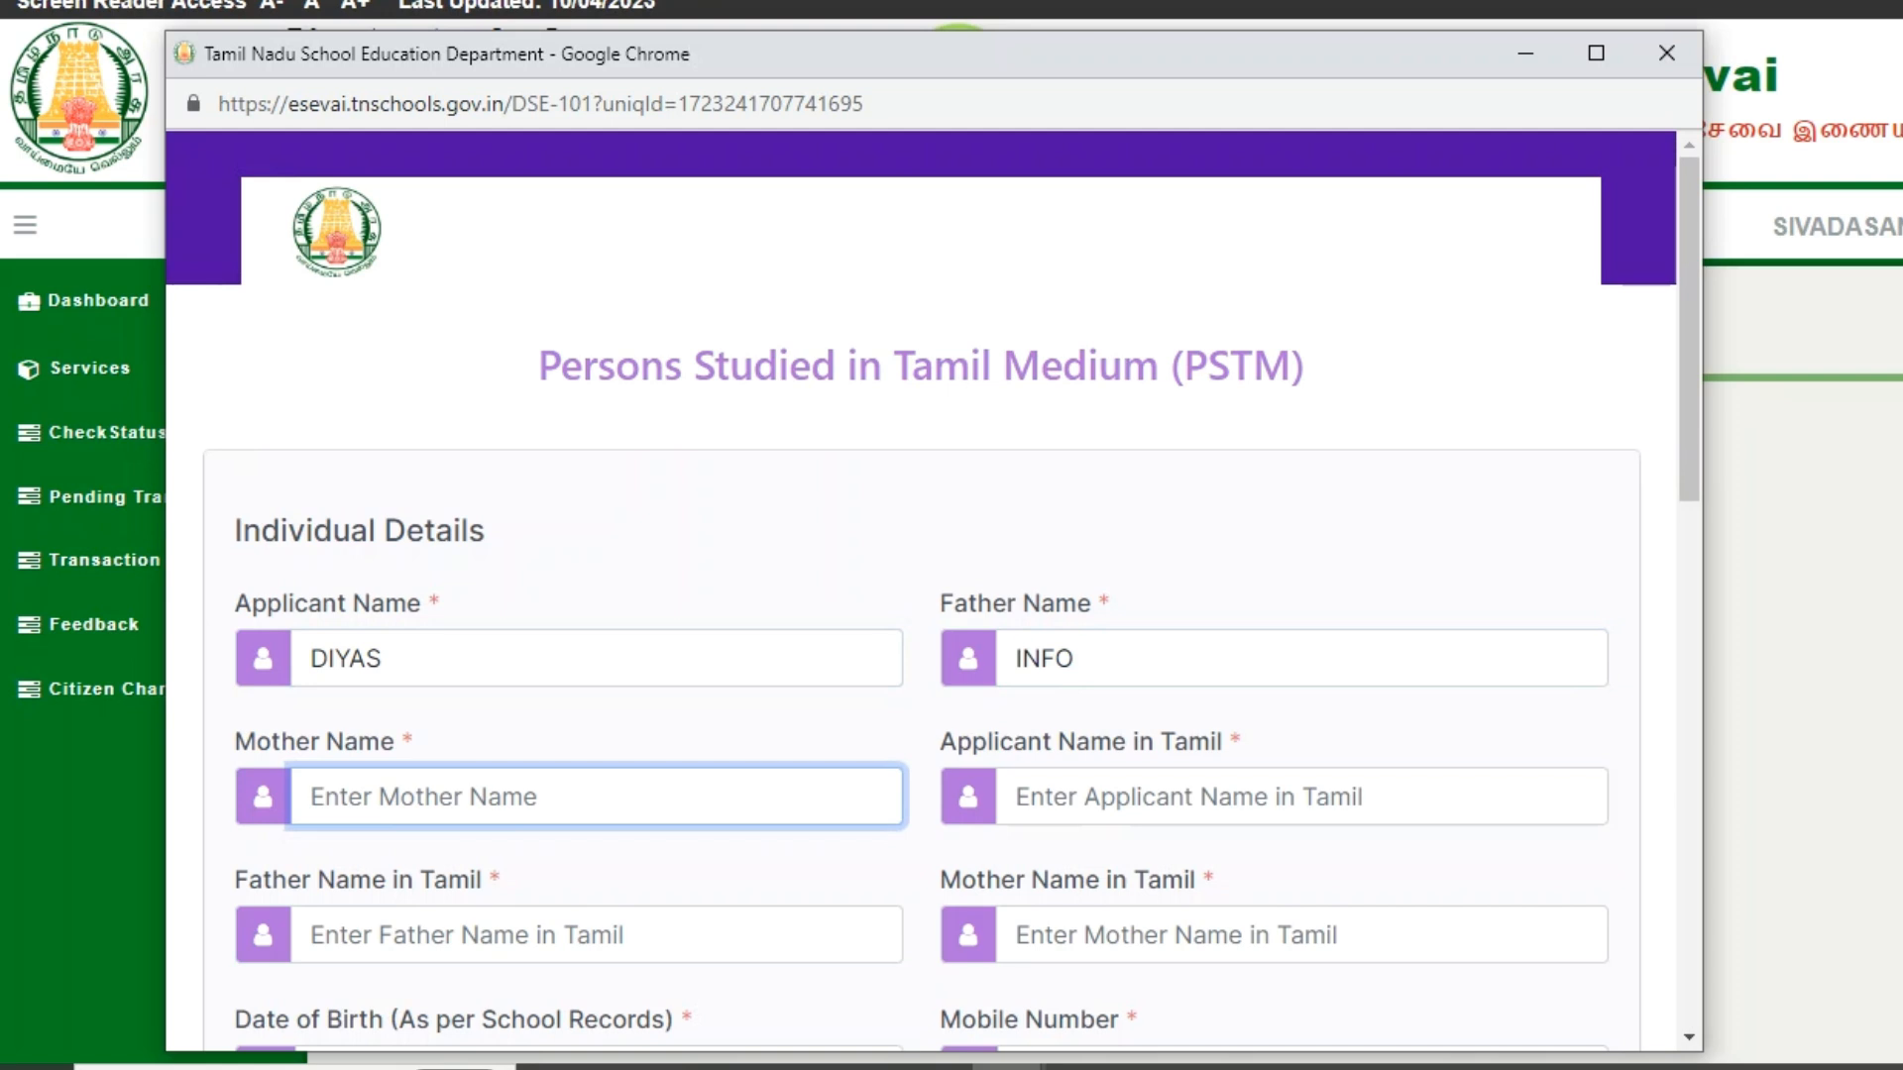
pyautogui.write('CHANNEL')
# - Enter the applicant's and parents' names in Tamil
pyautogui.press('Tab')
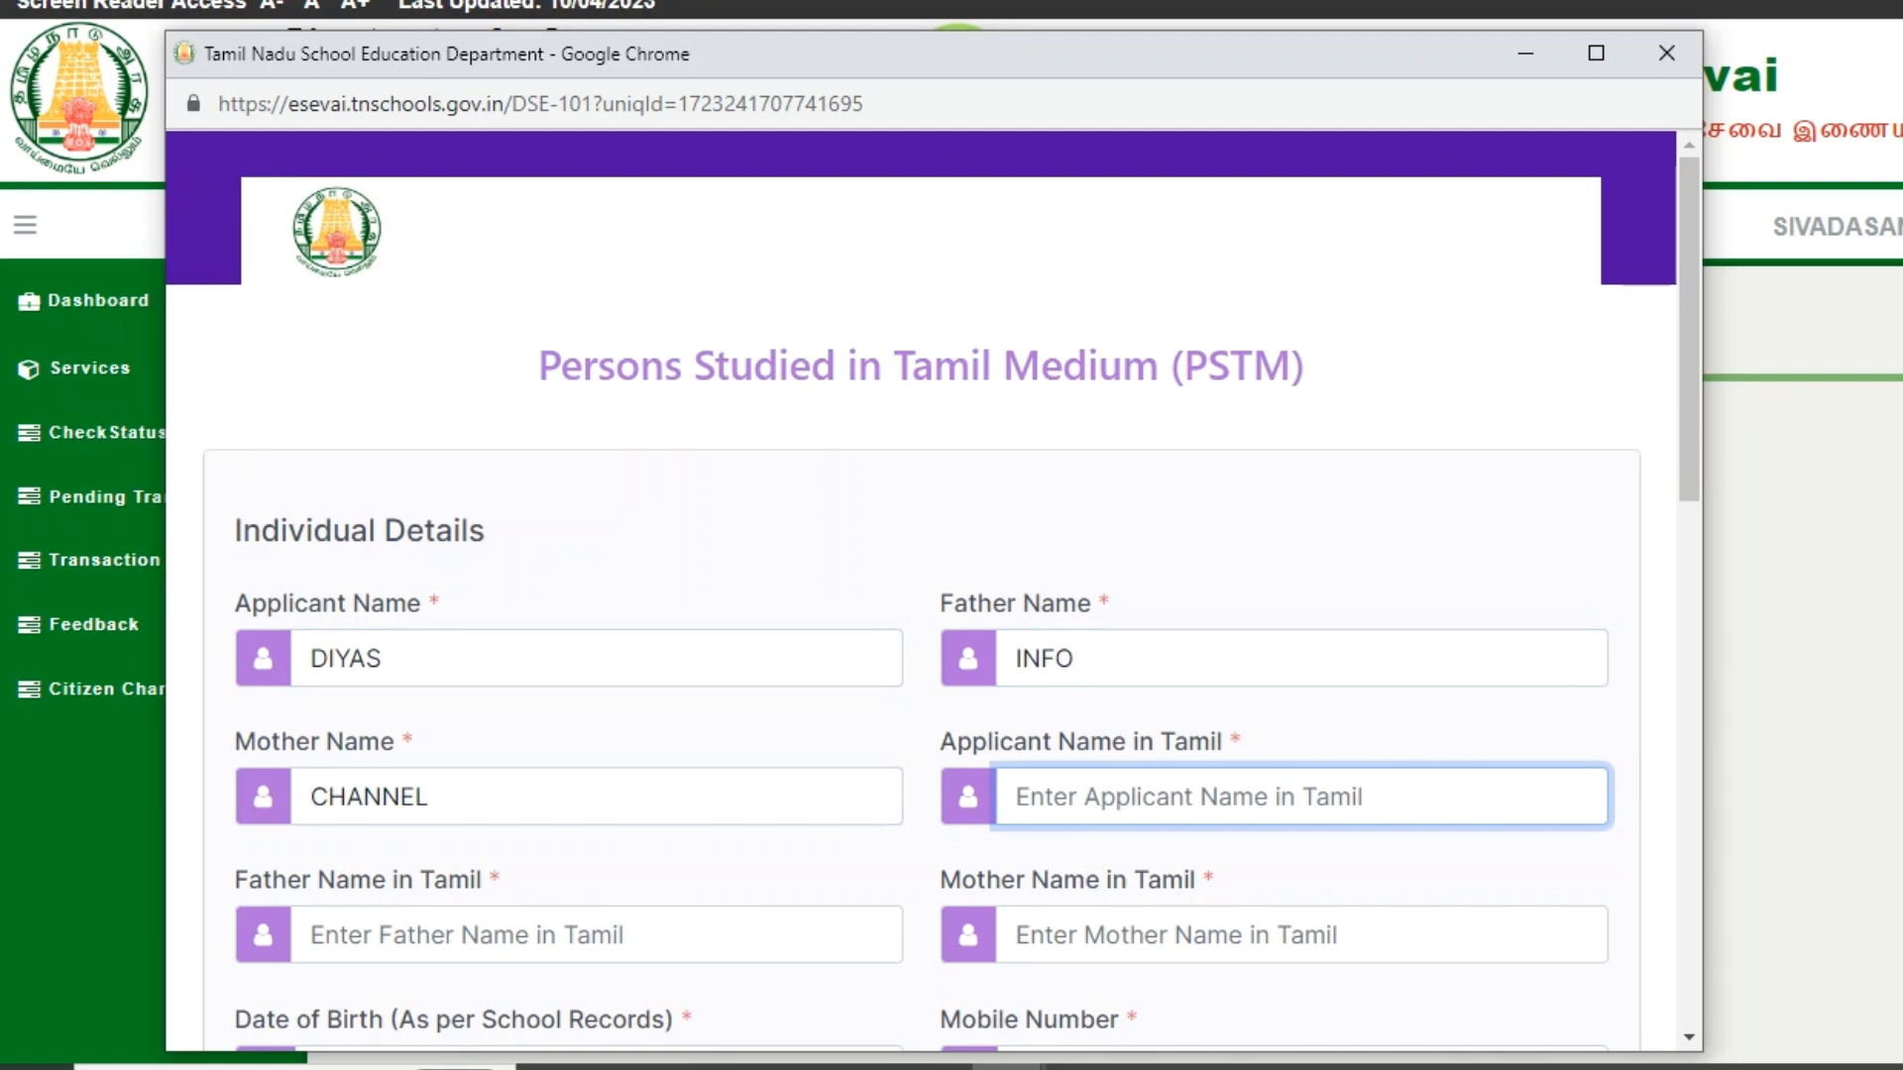
pyautogui.write('டயாஸ்')
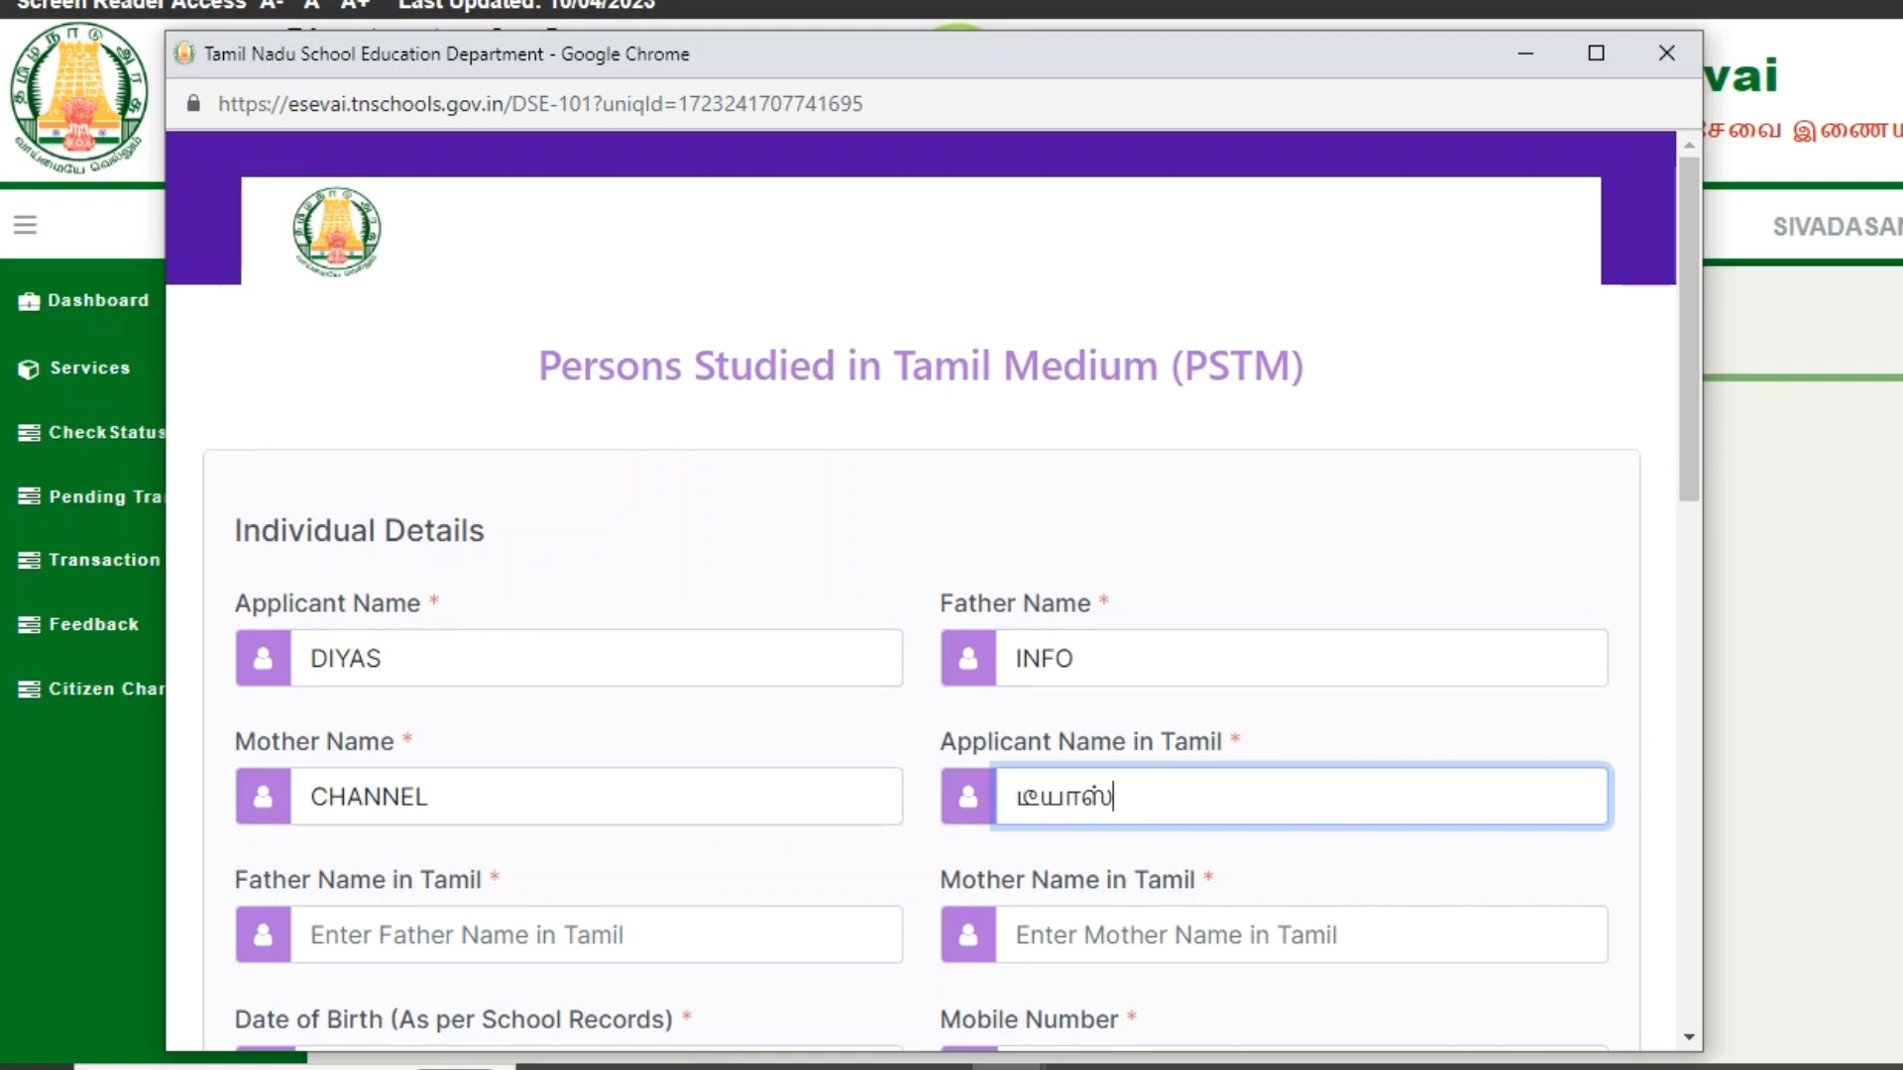
pyautogui.press('Tab')
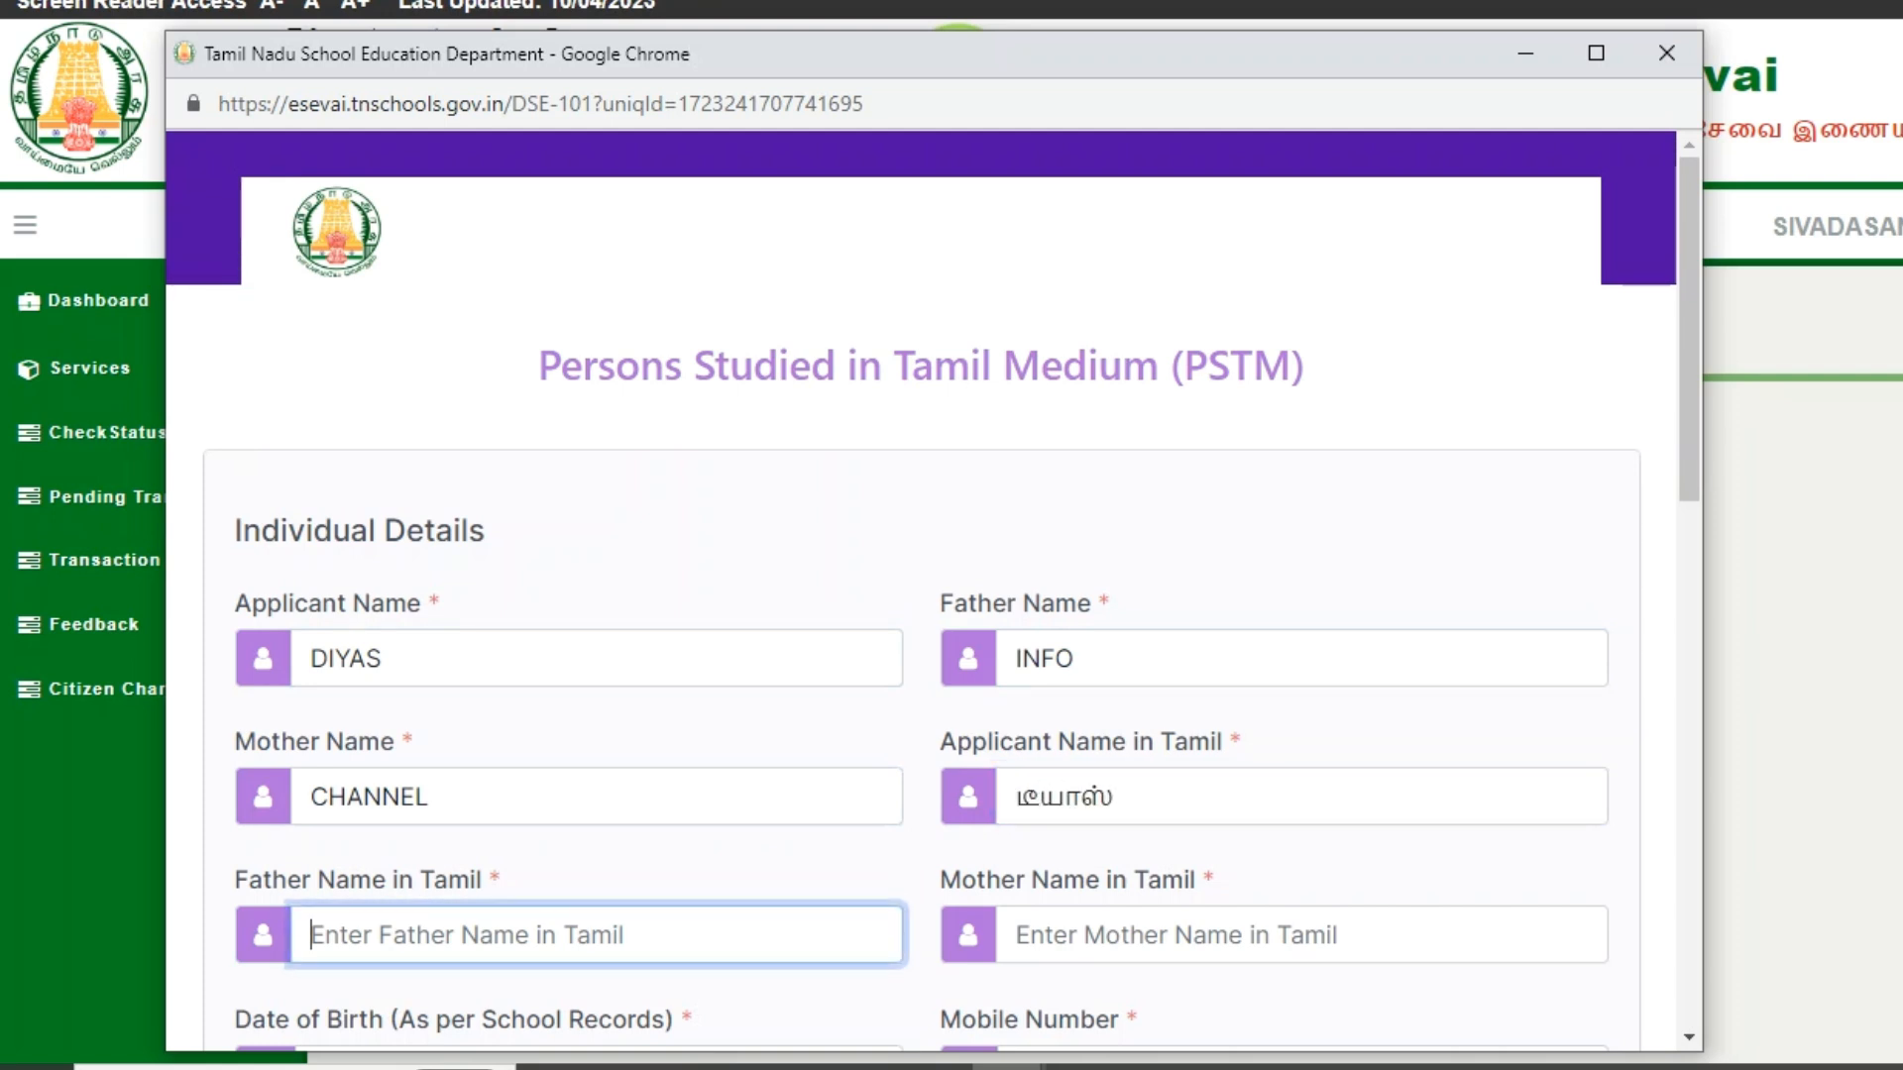
pyautogui.write('ஈண்ஃப்ோ')
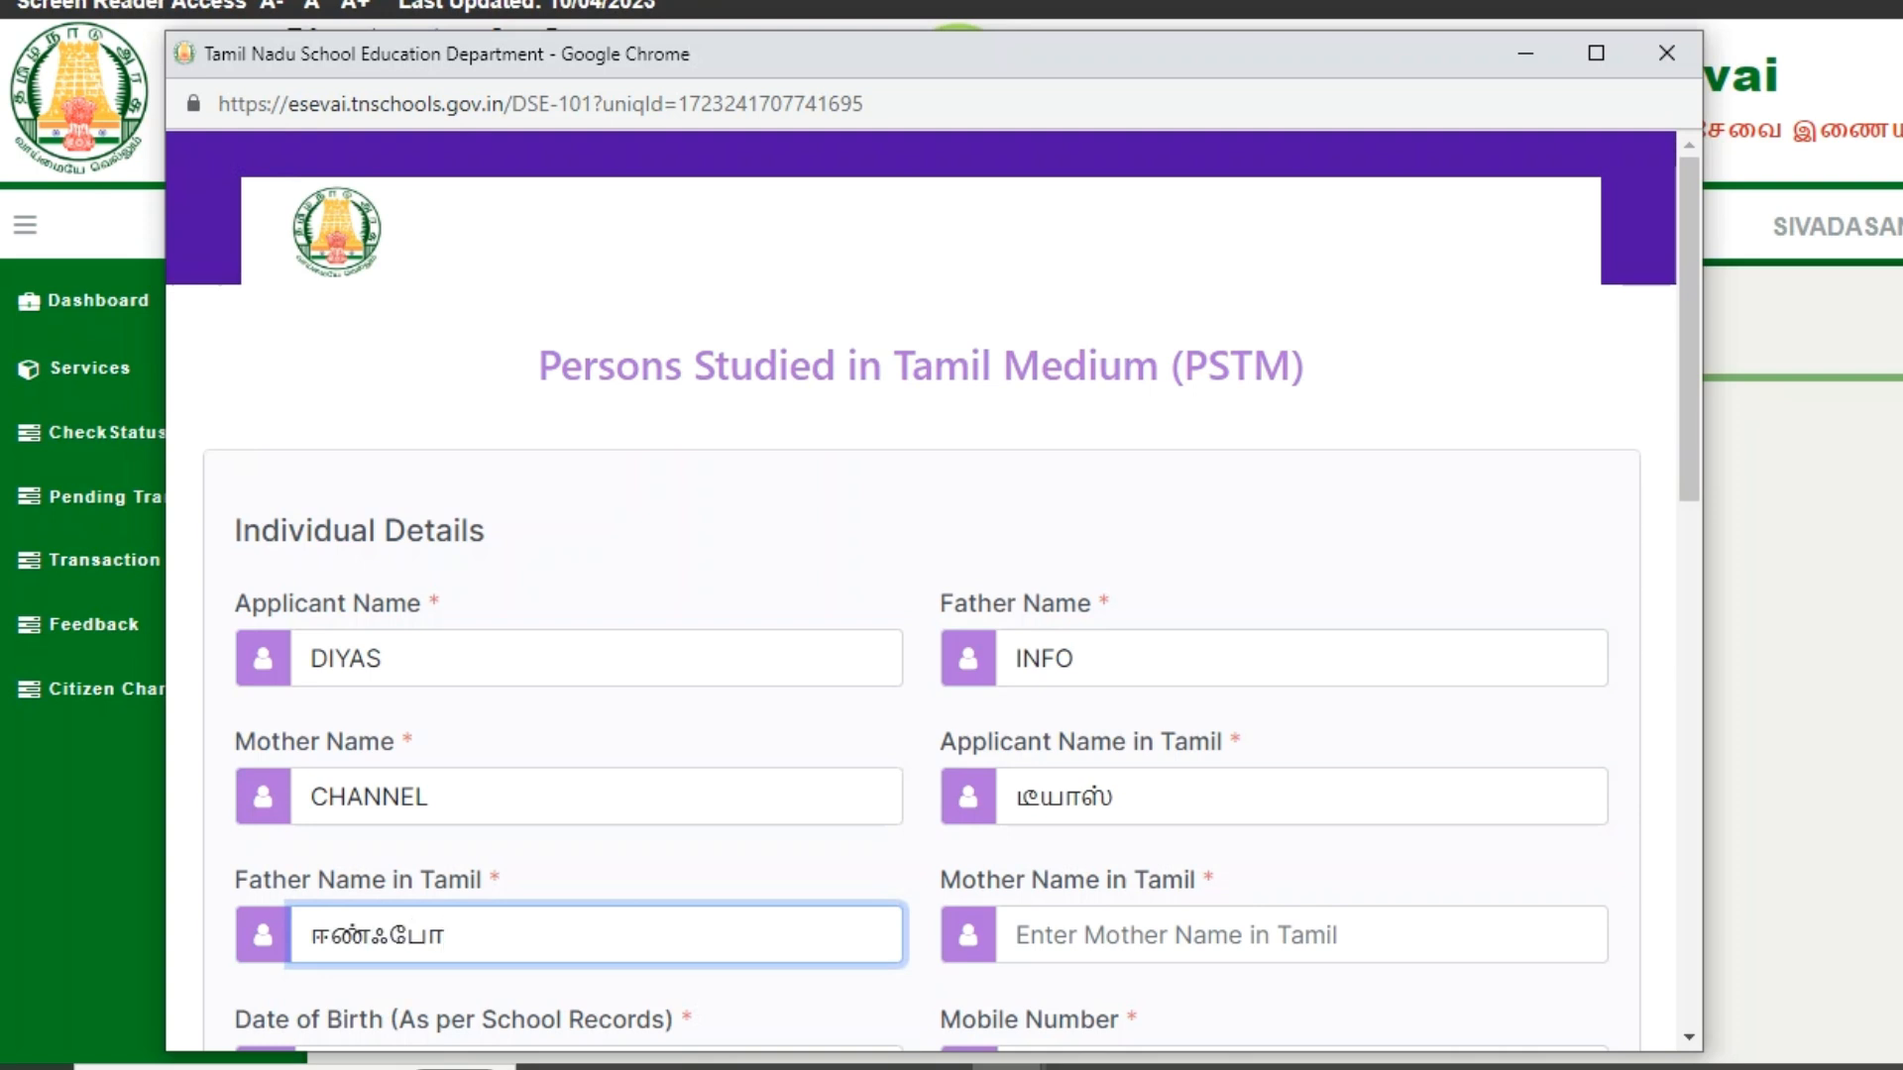
pyautogui.press('Tab')
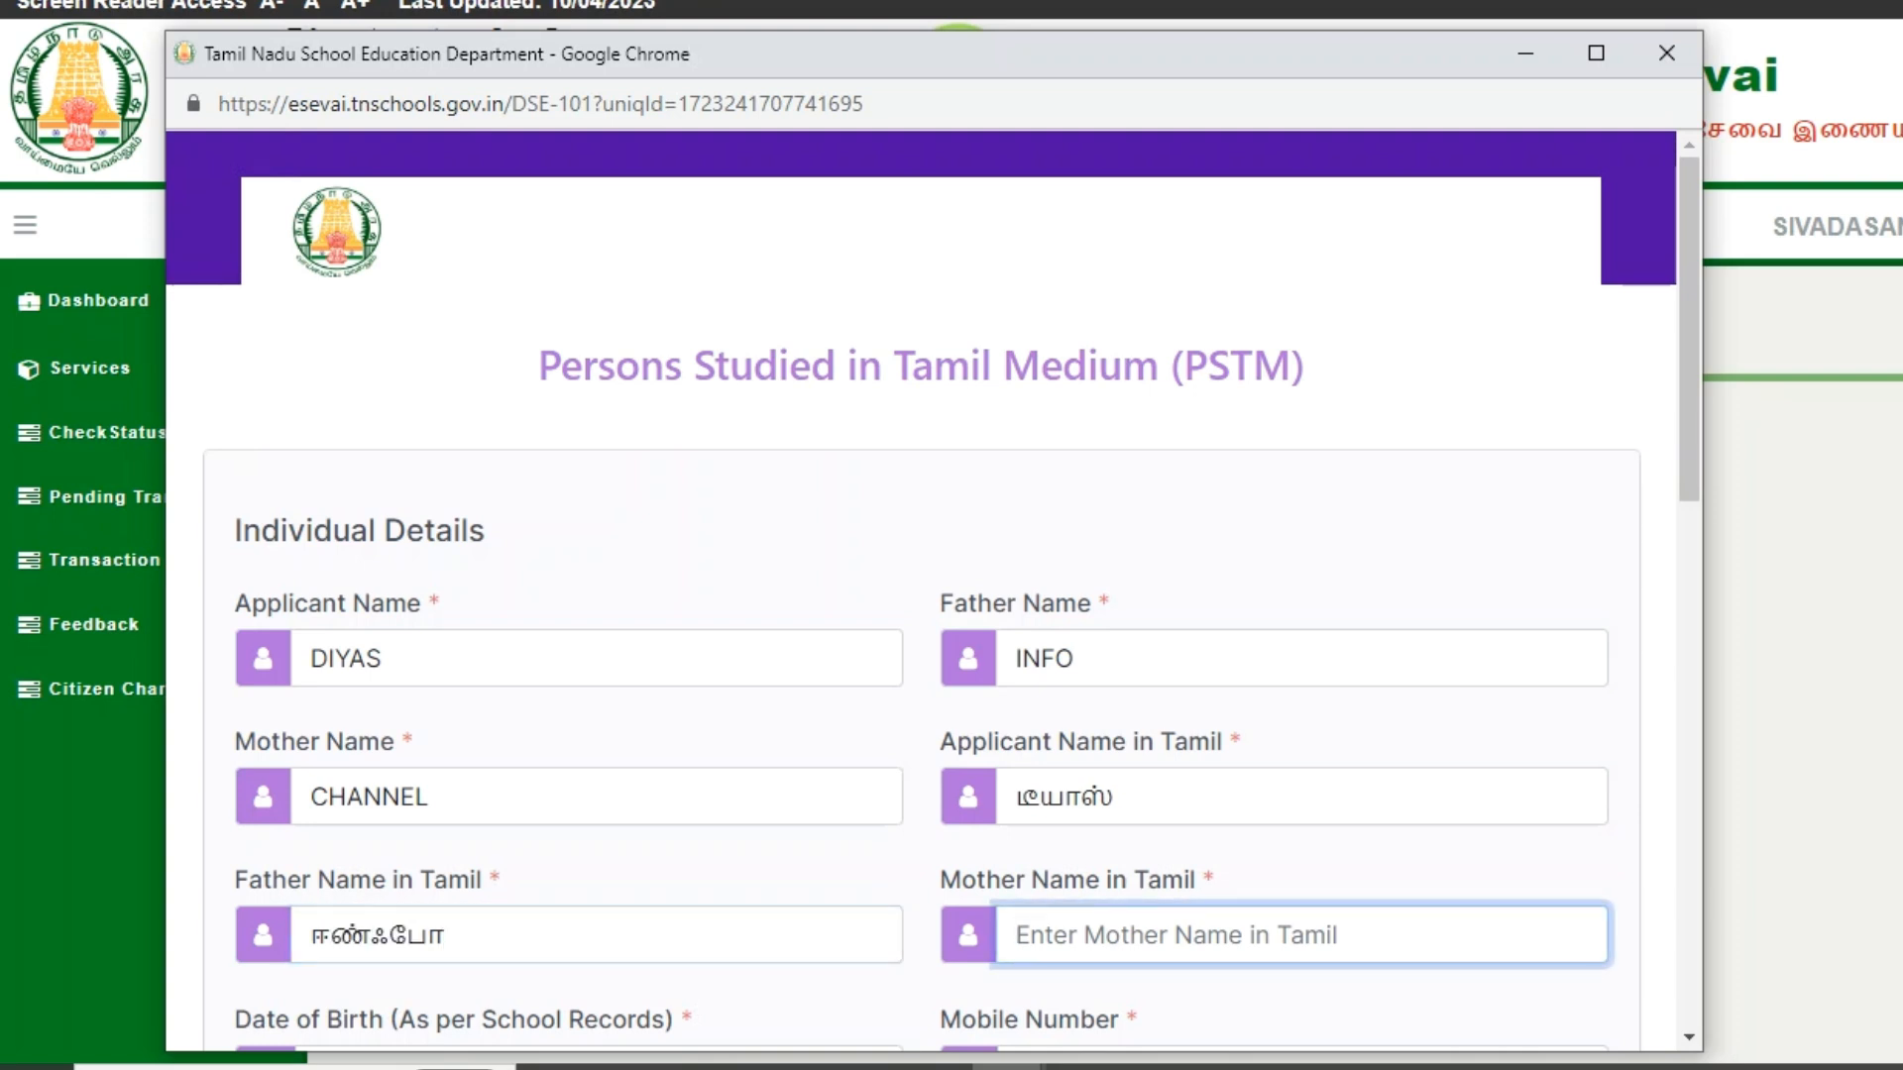
pyautogui.write('ஷாண்ணேள்')
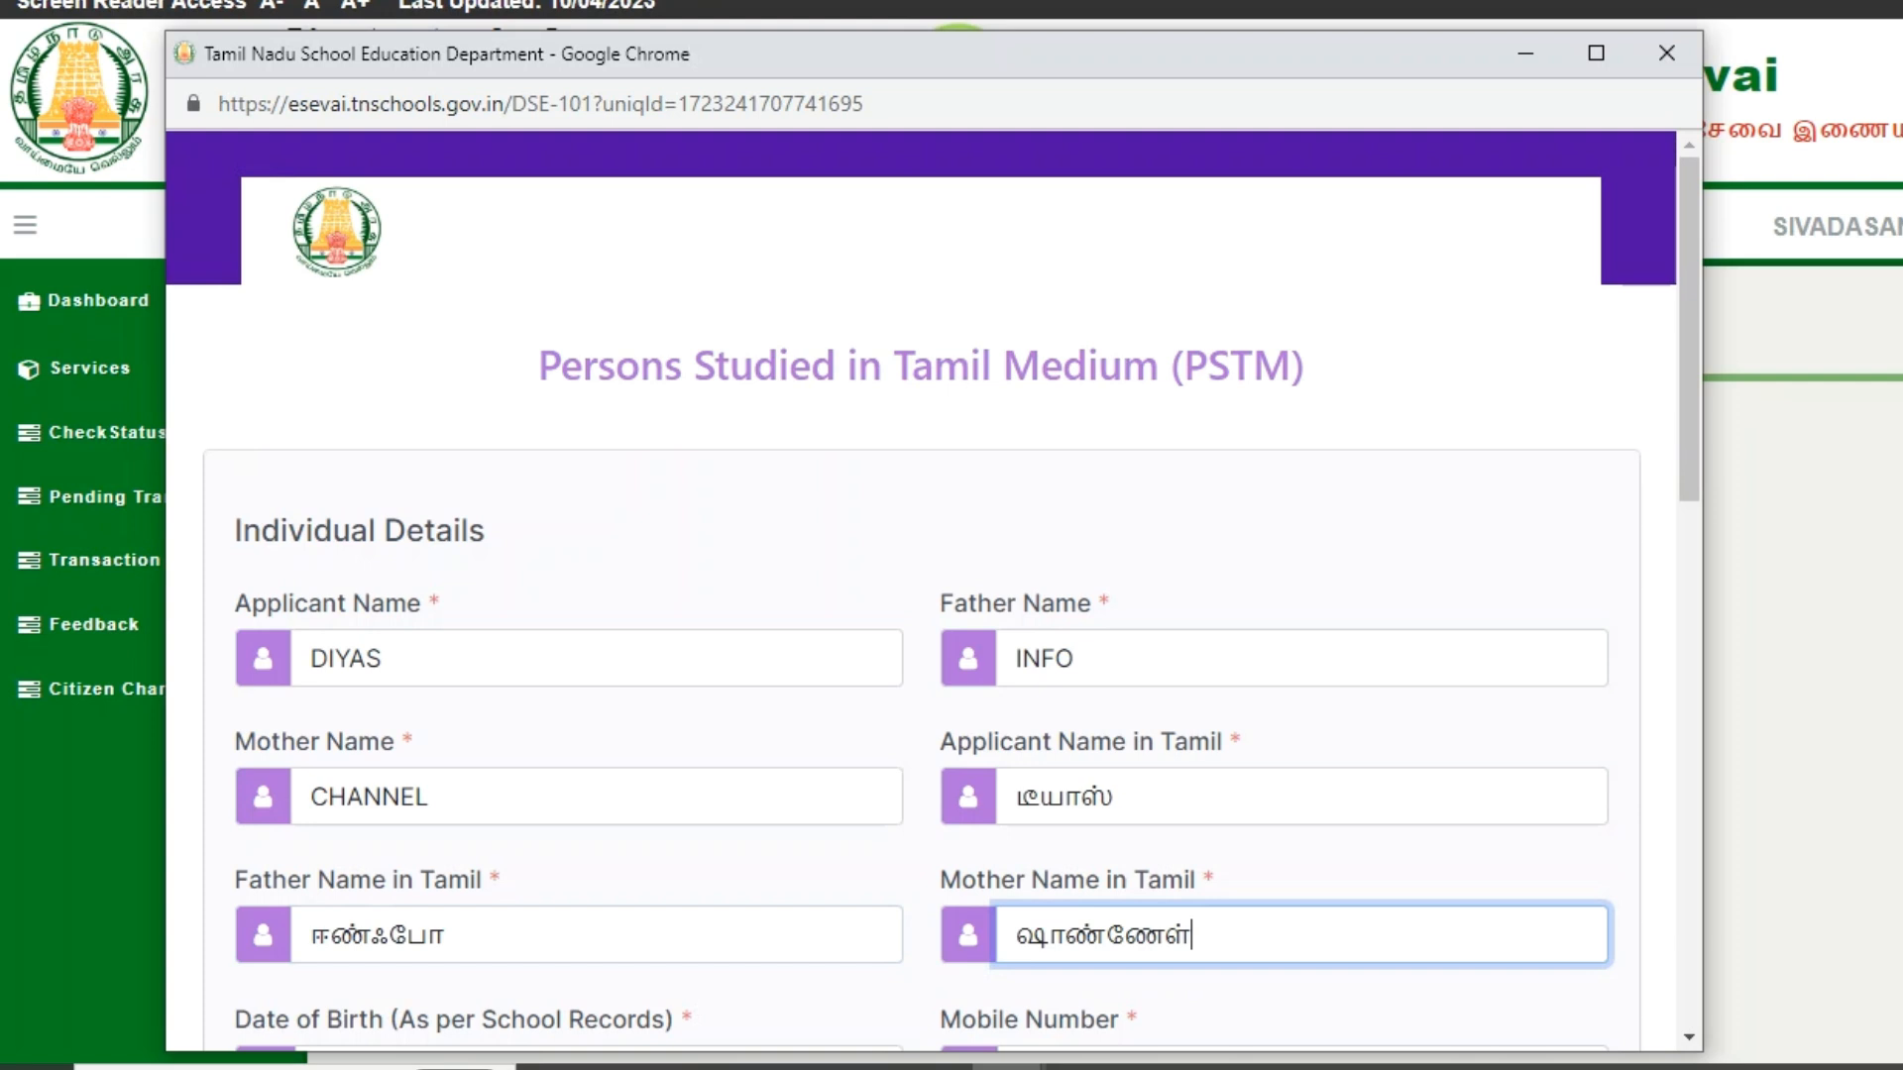
pyautogui.press('Tab')
pyautogui.moveTo(446, 453); pyautogui.dragTo(310, 453)
pyautogui.click(443, 453)
pyautogui.click(634, 509)
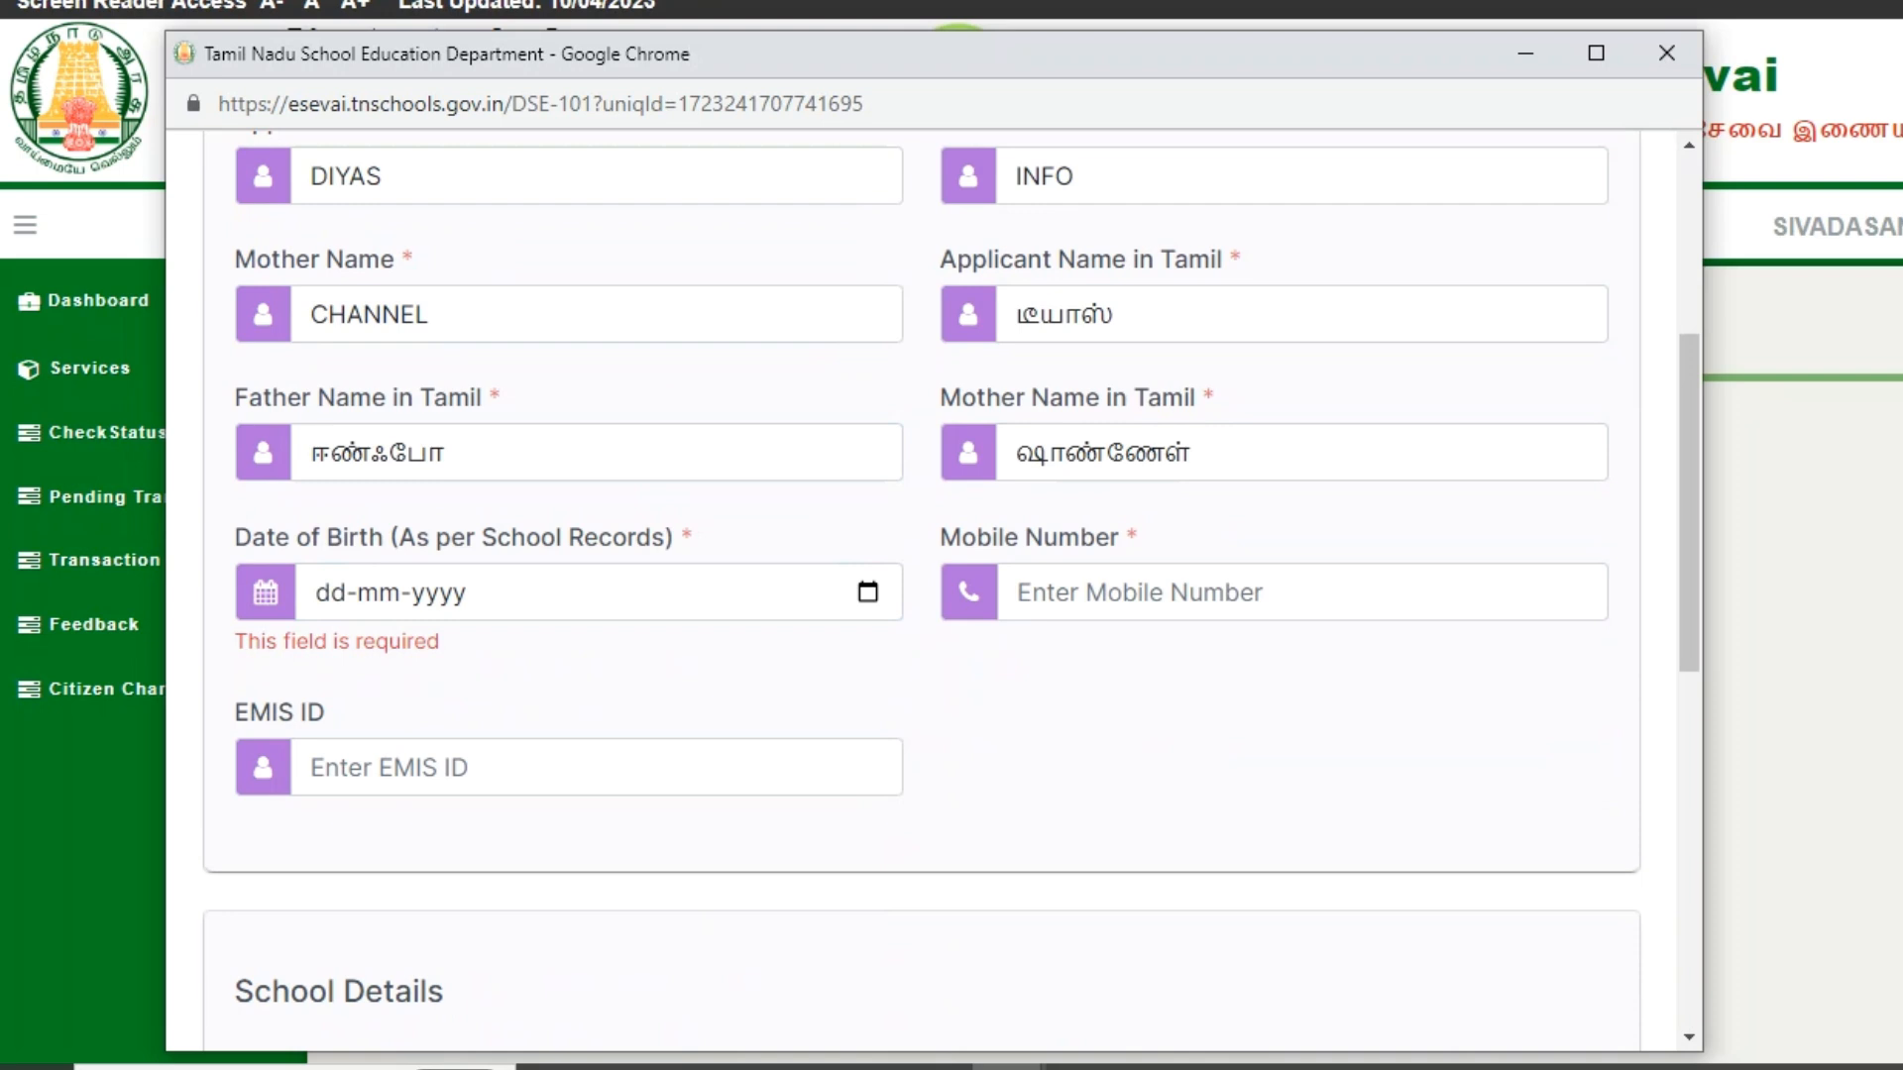
# - Fill in the applicant's date of birth and mobile number
pyautogui.click(331, 593)
pyautogui.write('01-01-2')
pyautogui.write('000')
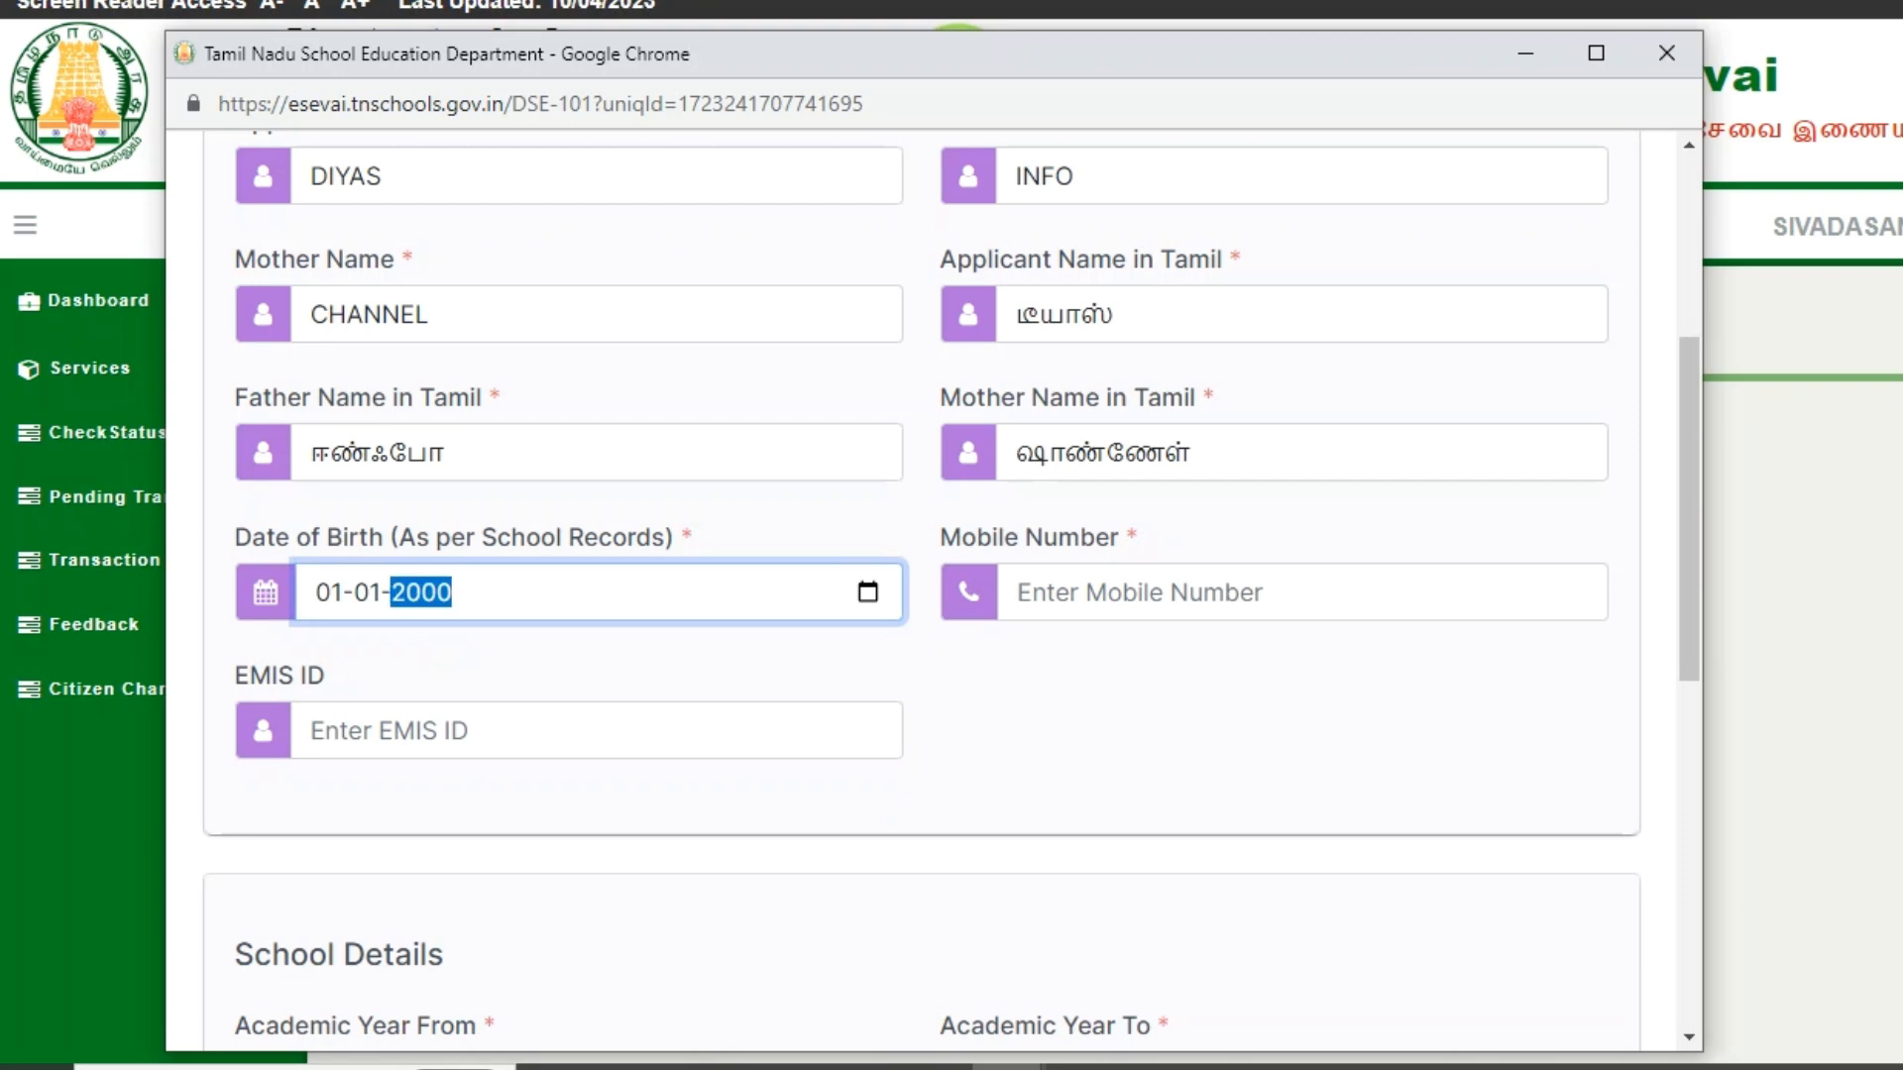
pyautogui.click(594, 654)
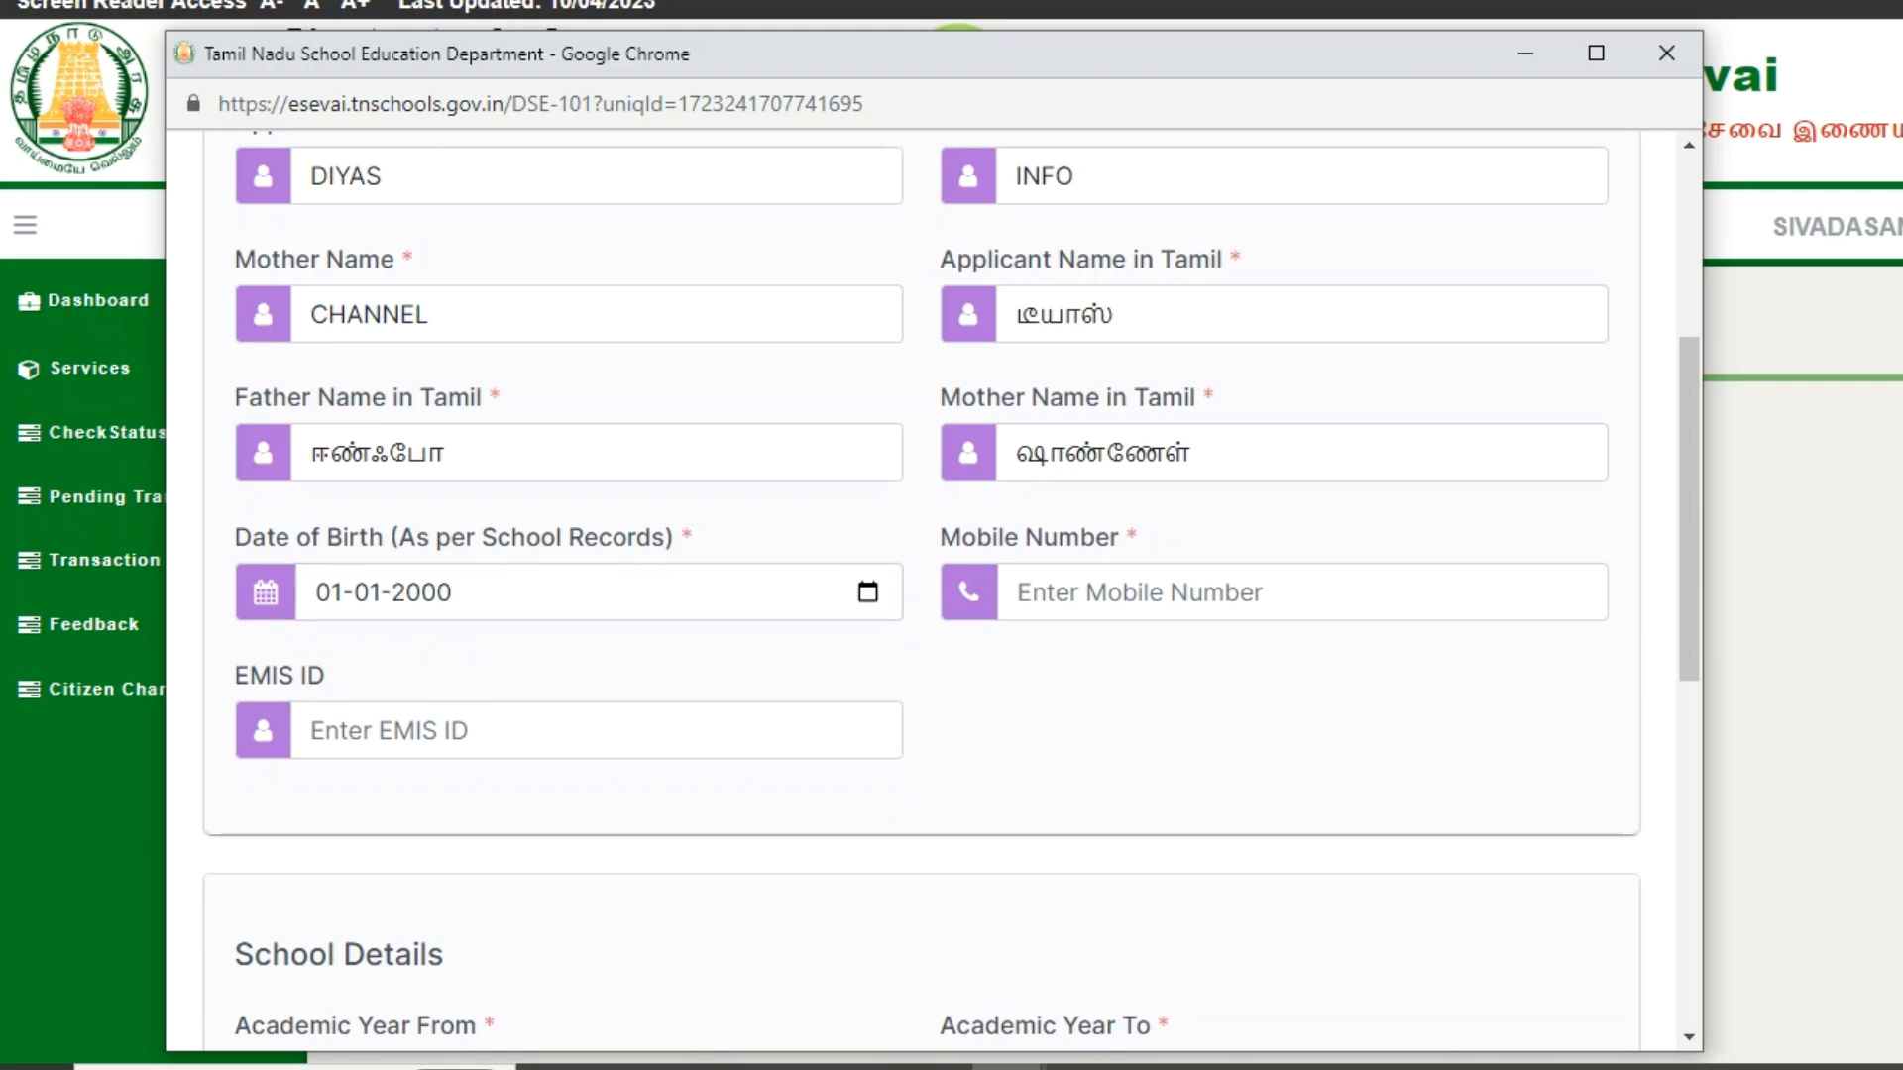
pyautogui.click(1259, 593)
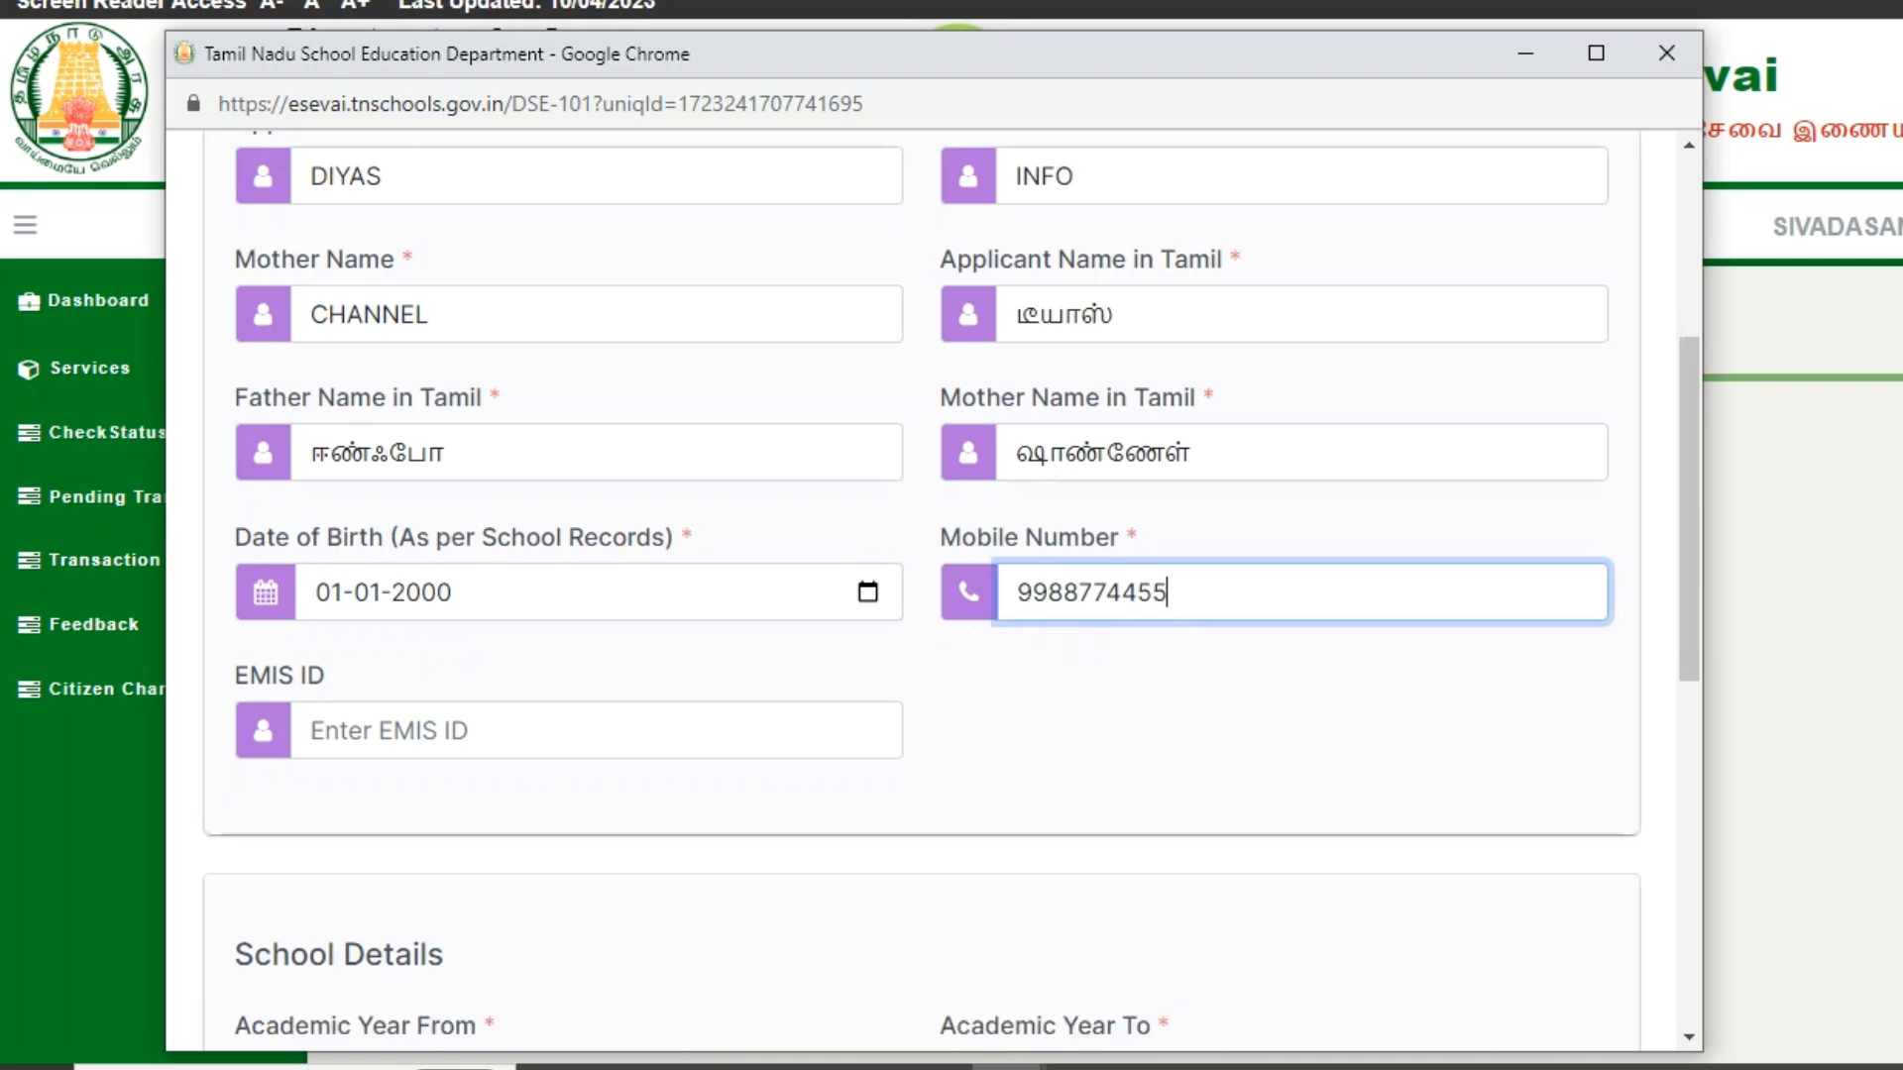
# - Correct the father's and mother's Tamil names and enter the EMIS ID
pyautogui.moveTo(451, 454); pyautogui.dragTo(310, 454)
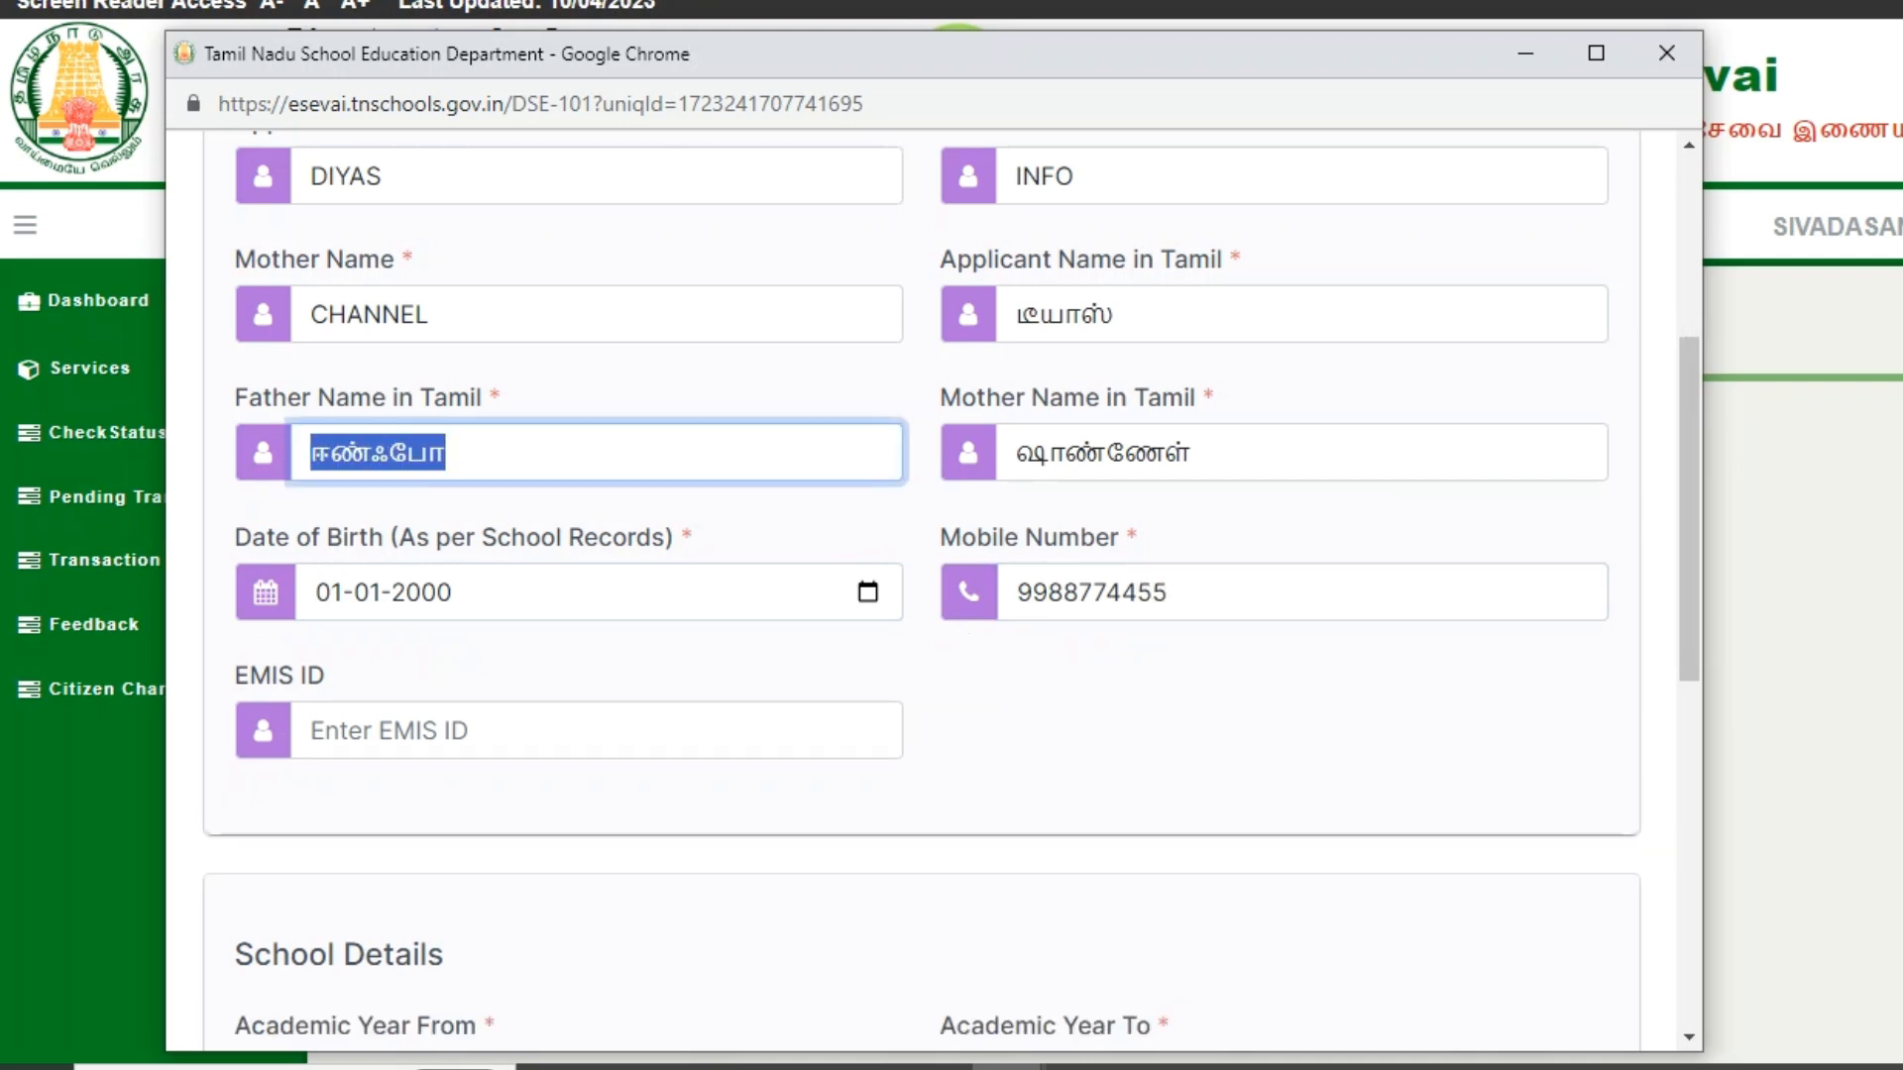
pyautogui.write('றியா')
pyautogui.press('Tab')
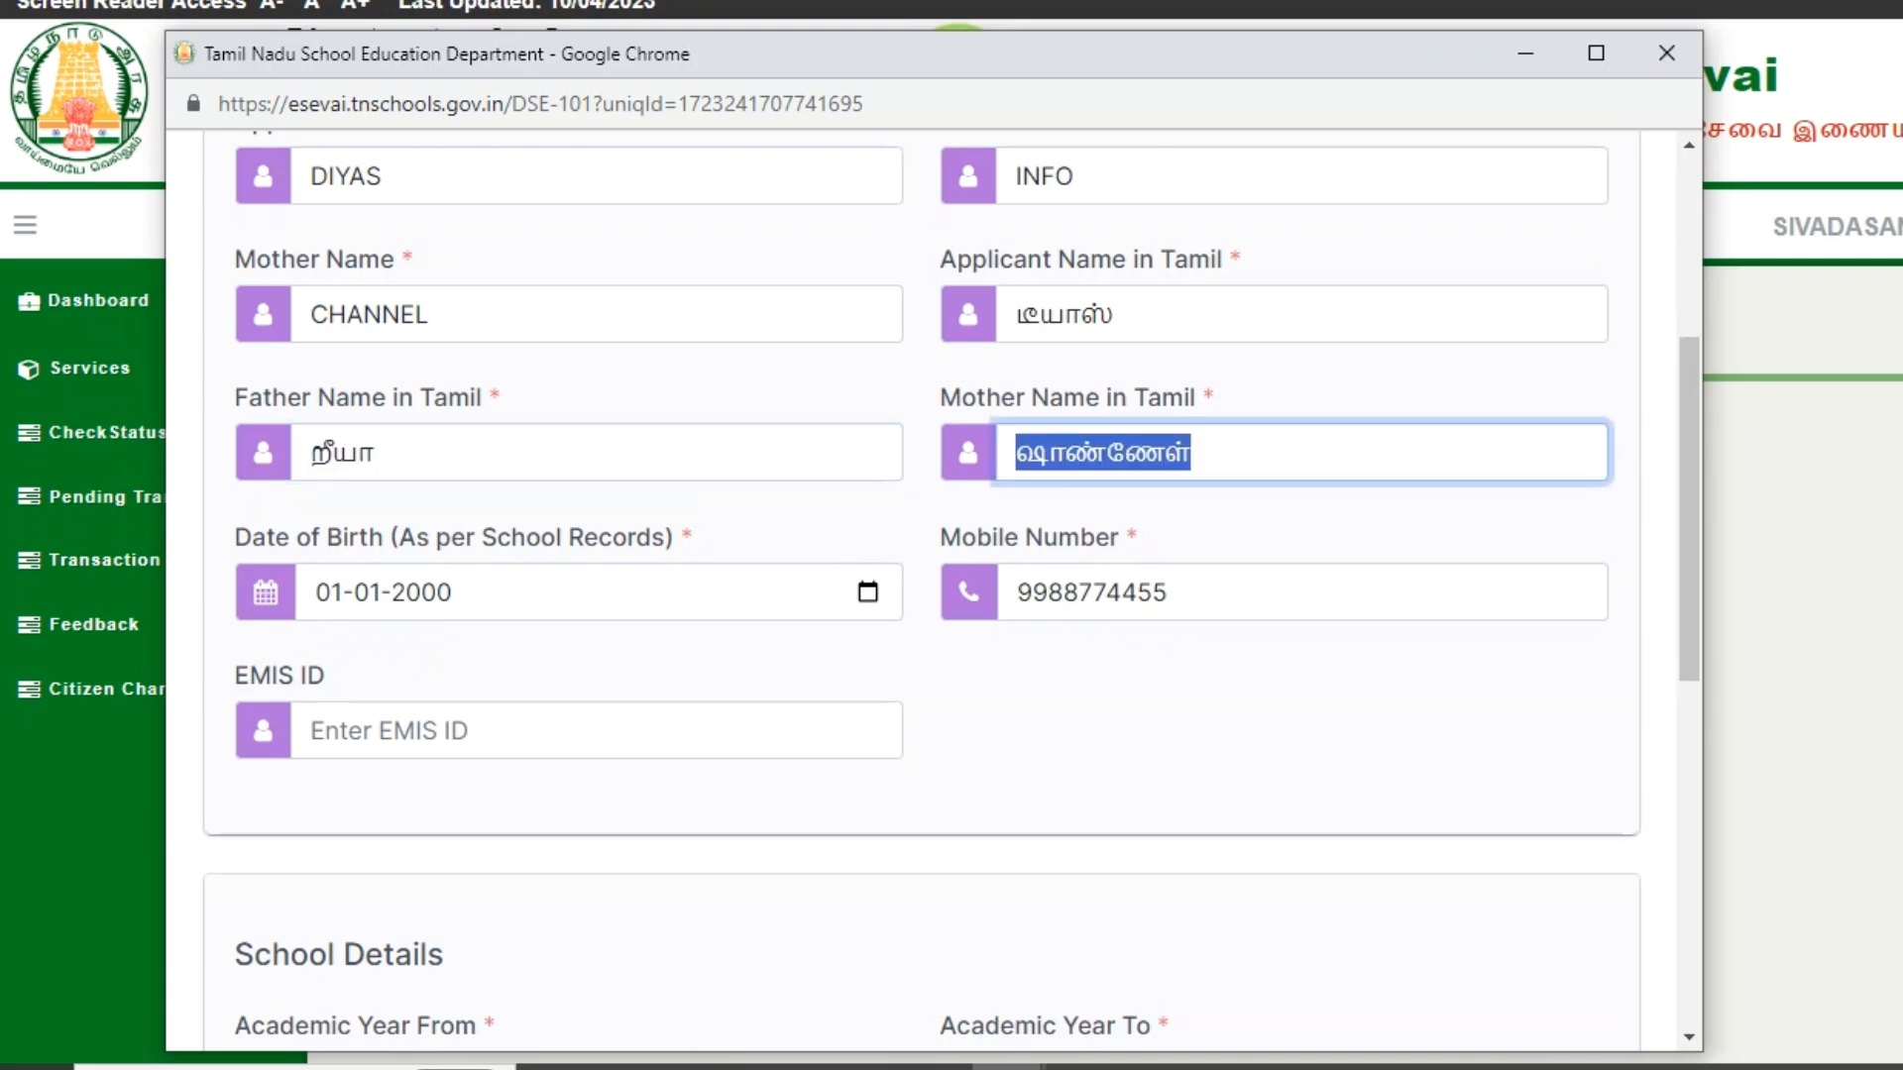
pyautogui.write('ணீயா')
pyautogui.press('Tab')
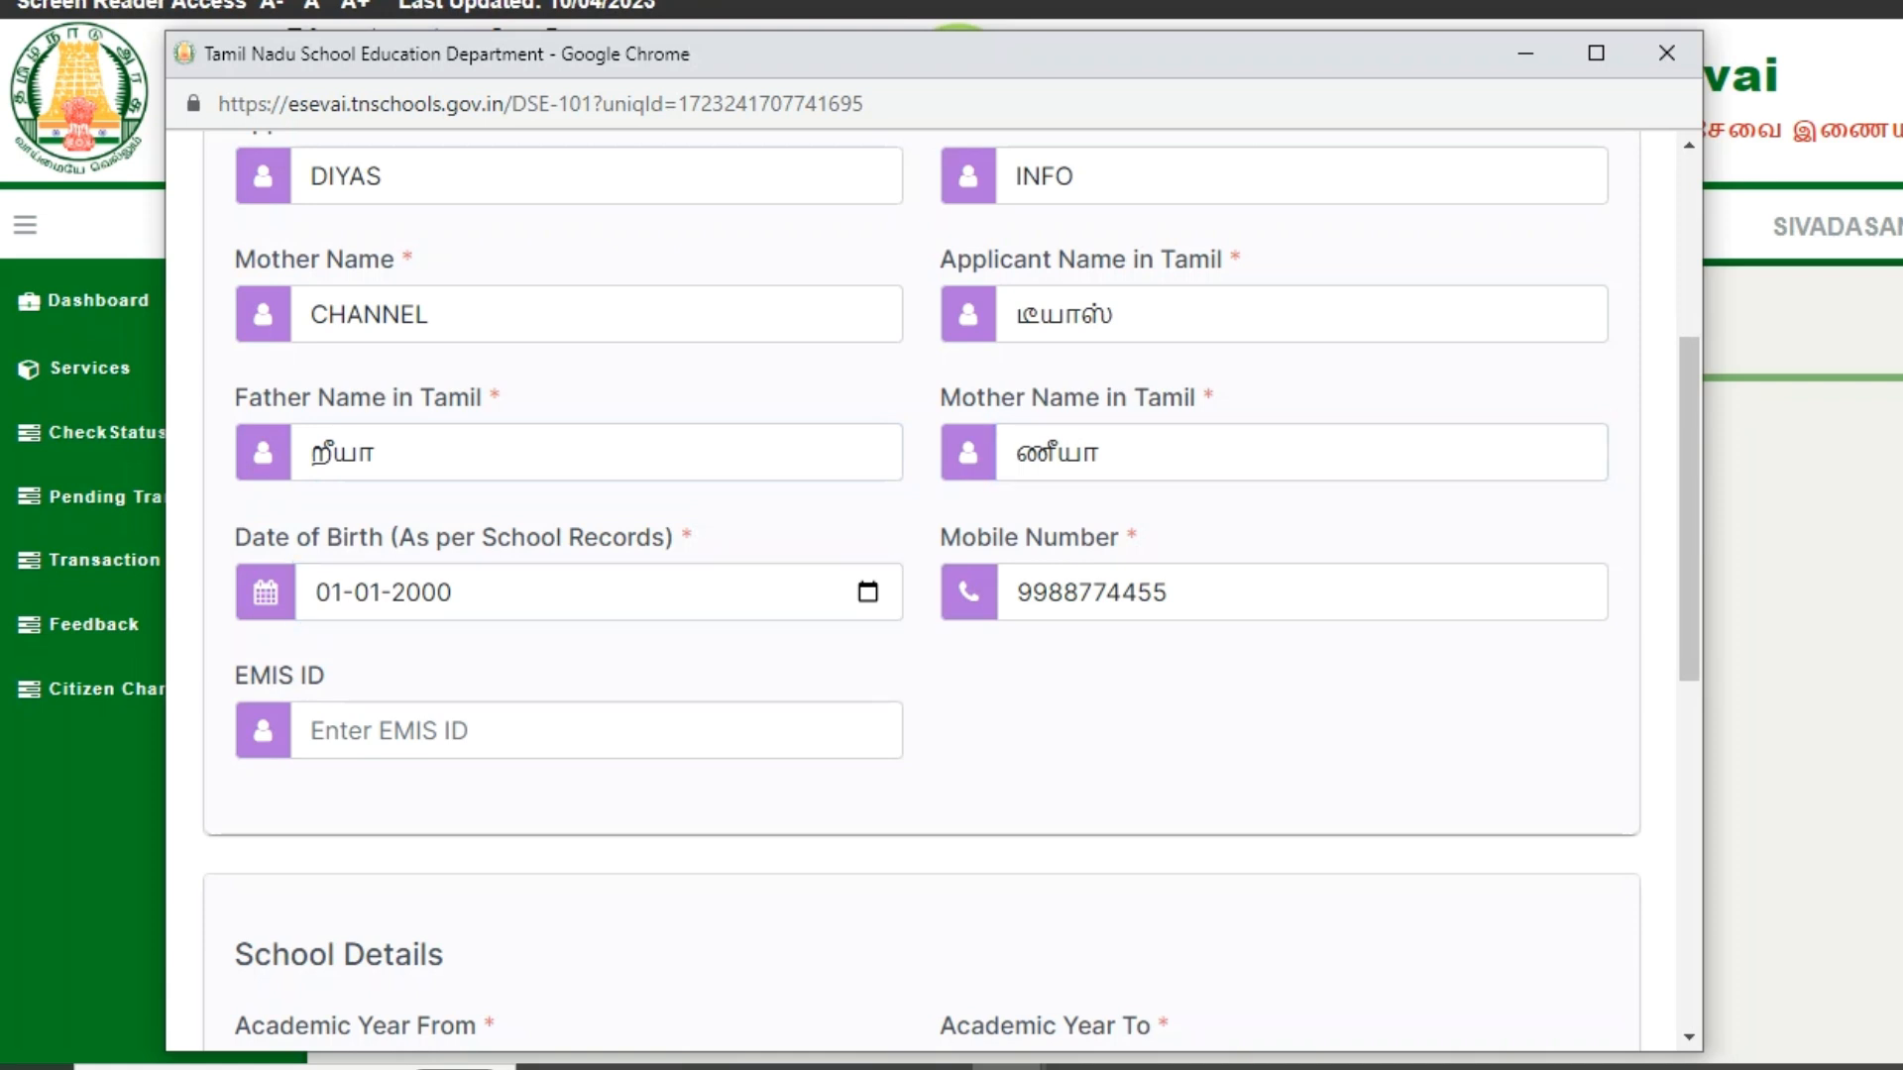
pyautogui.click(311, 731)
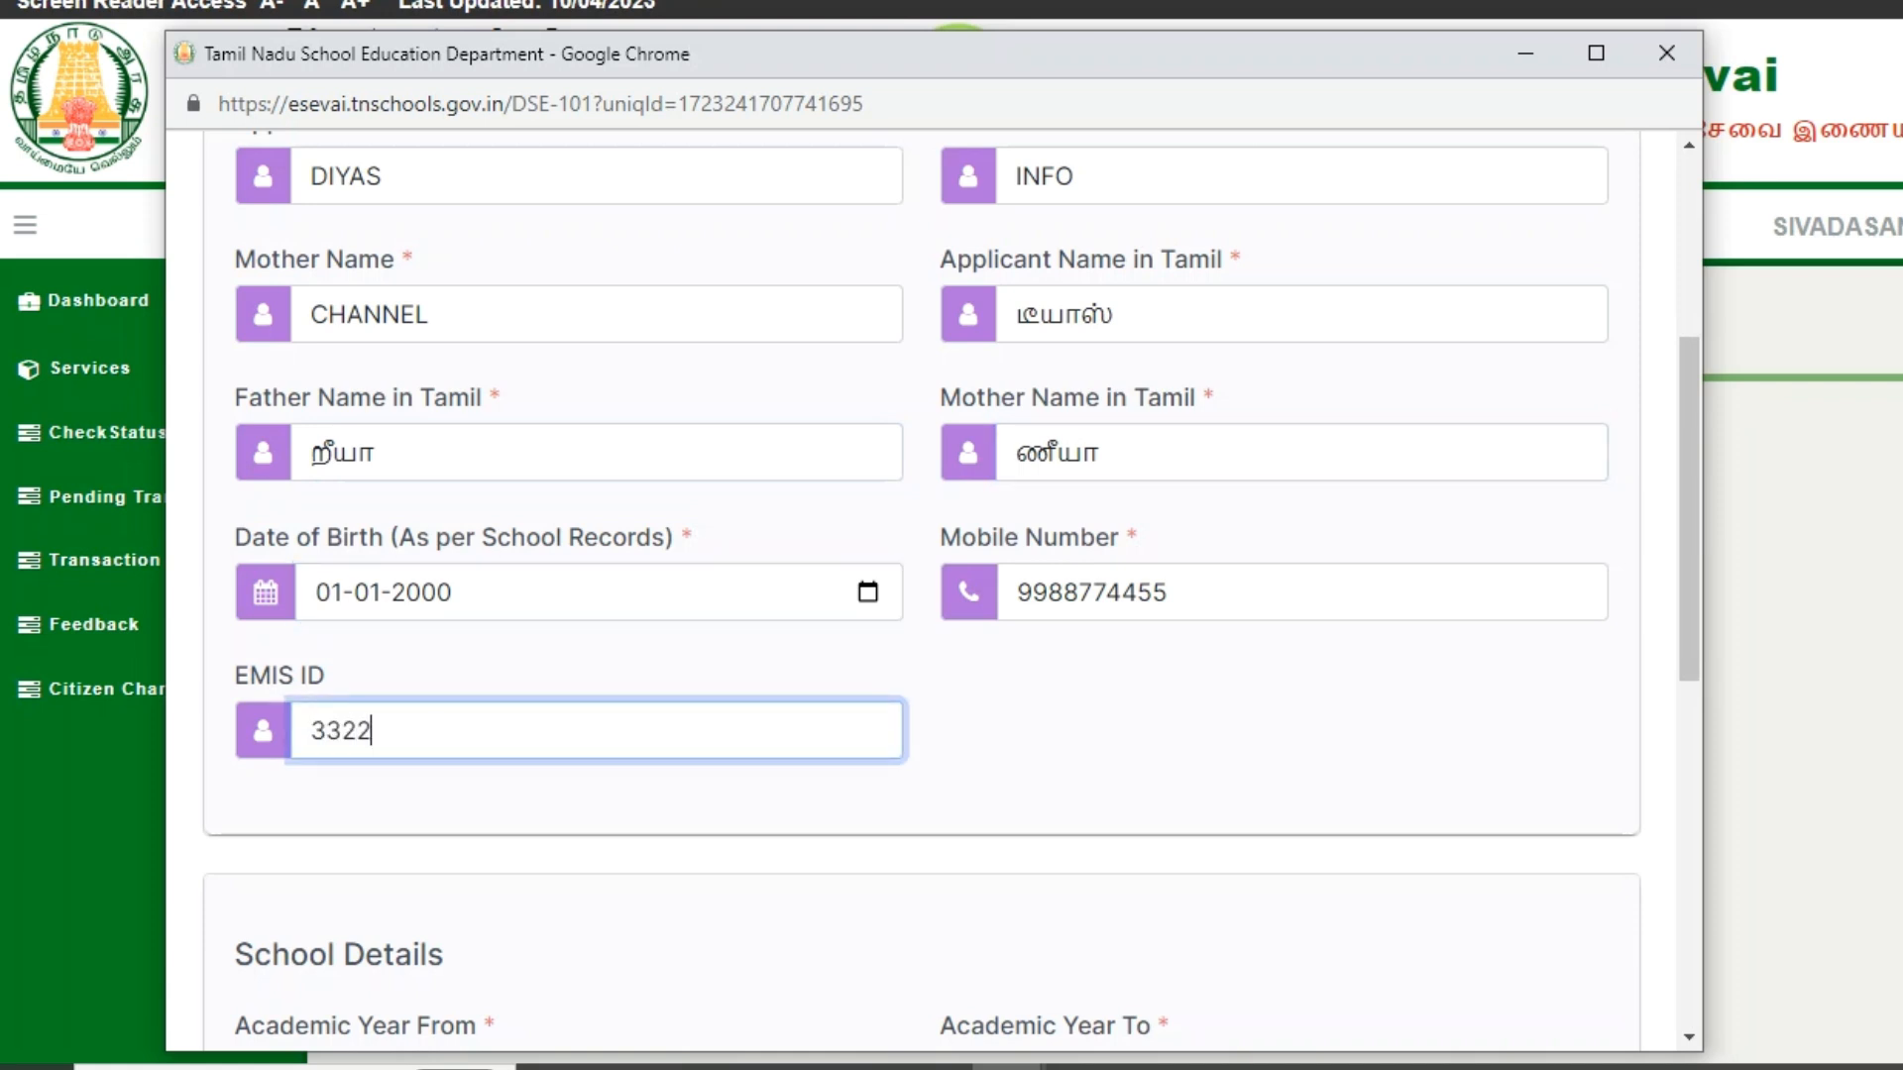
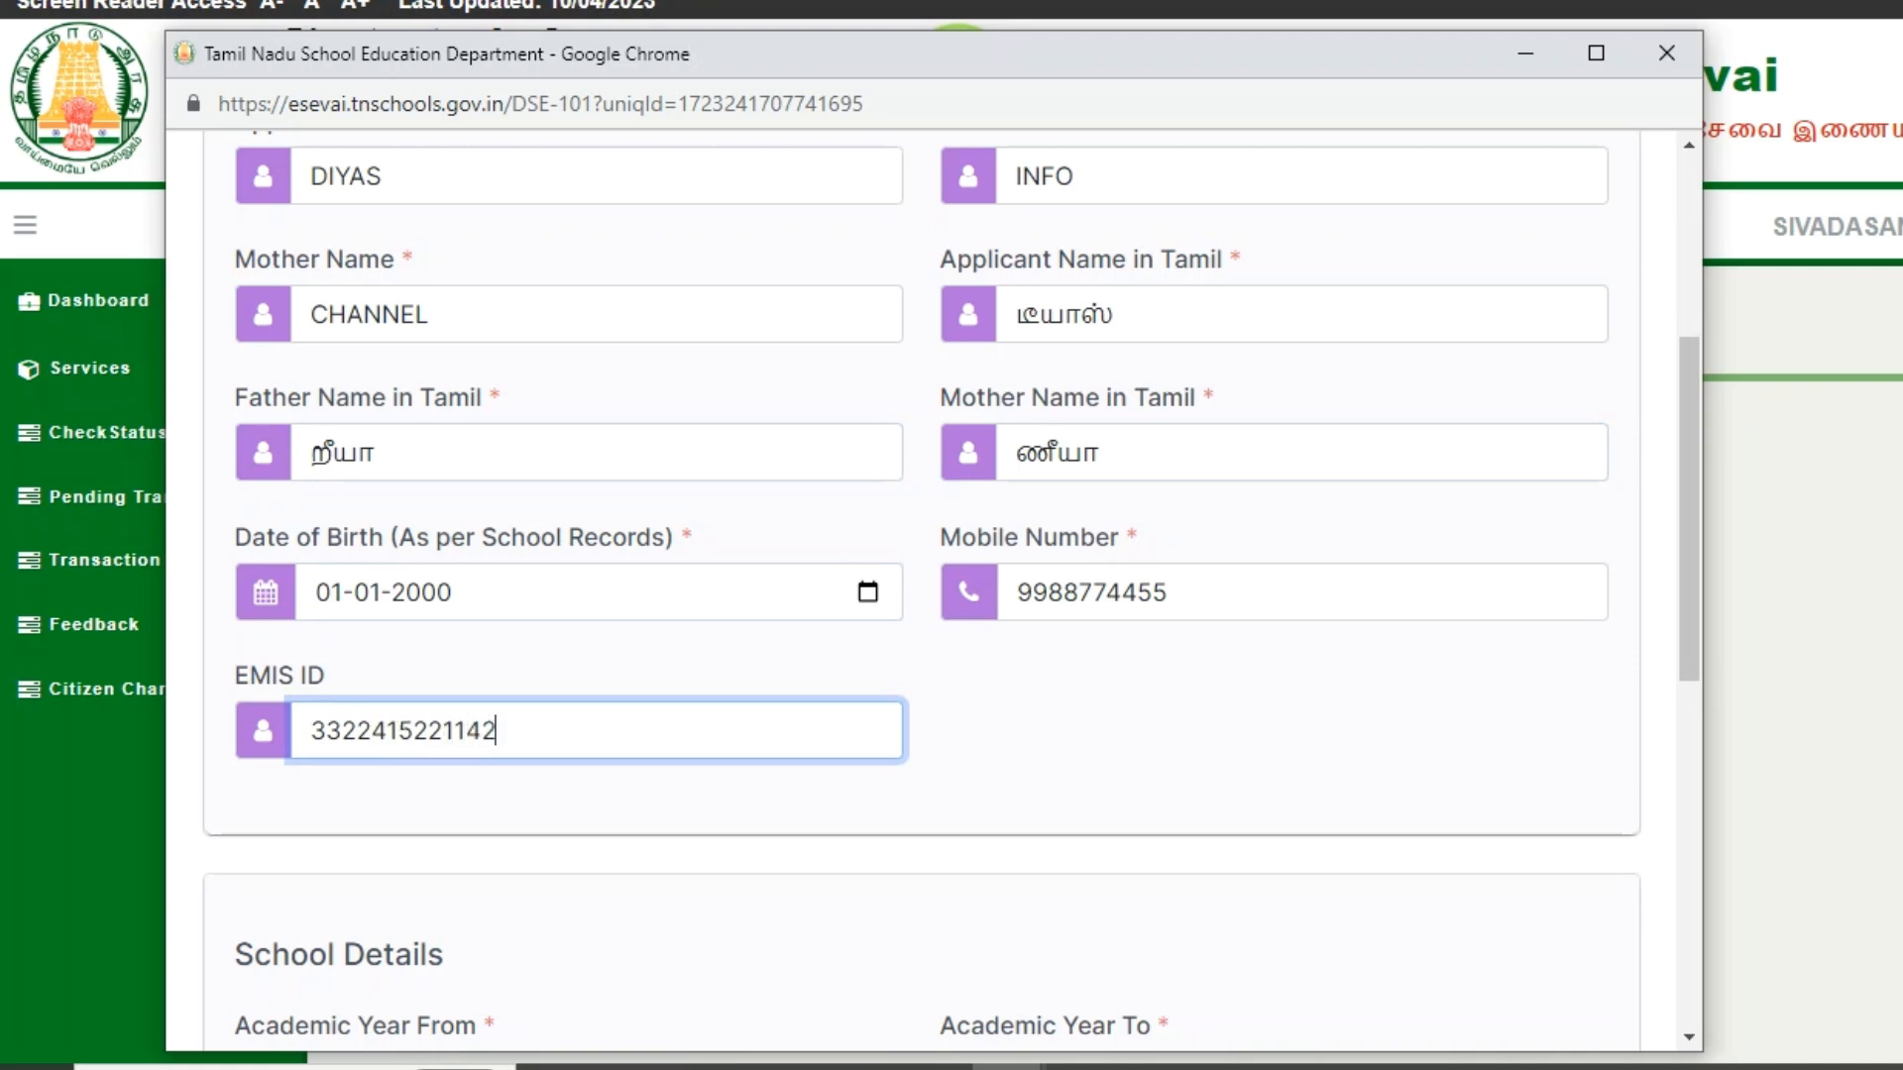
pyautogui.press('Tab')
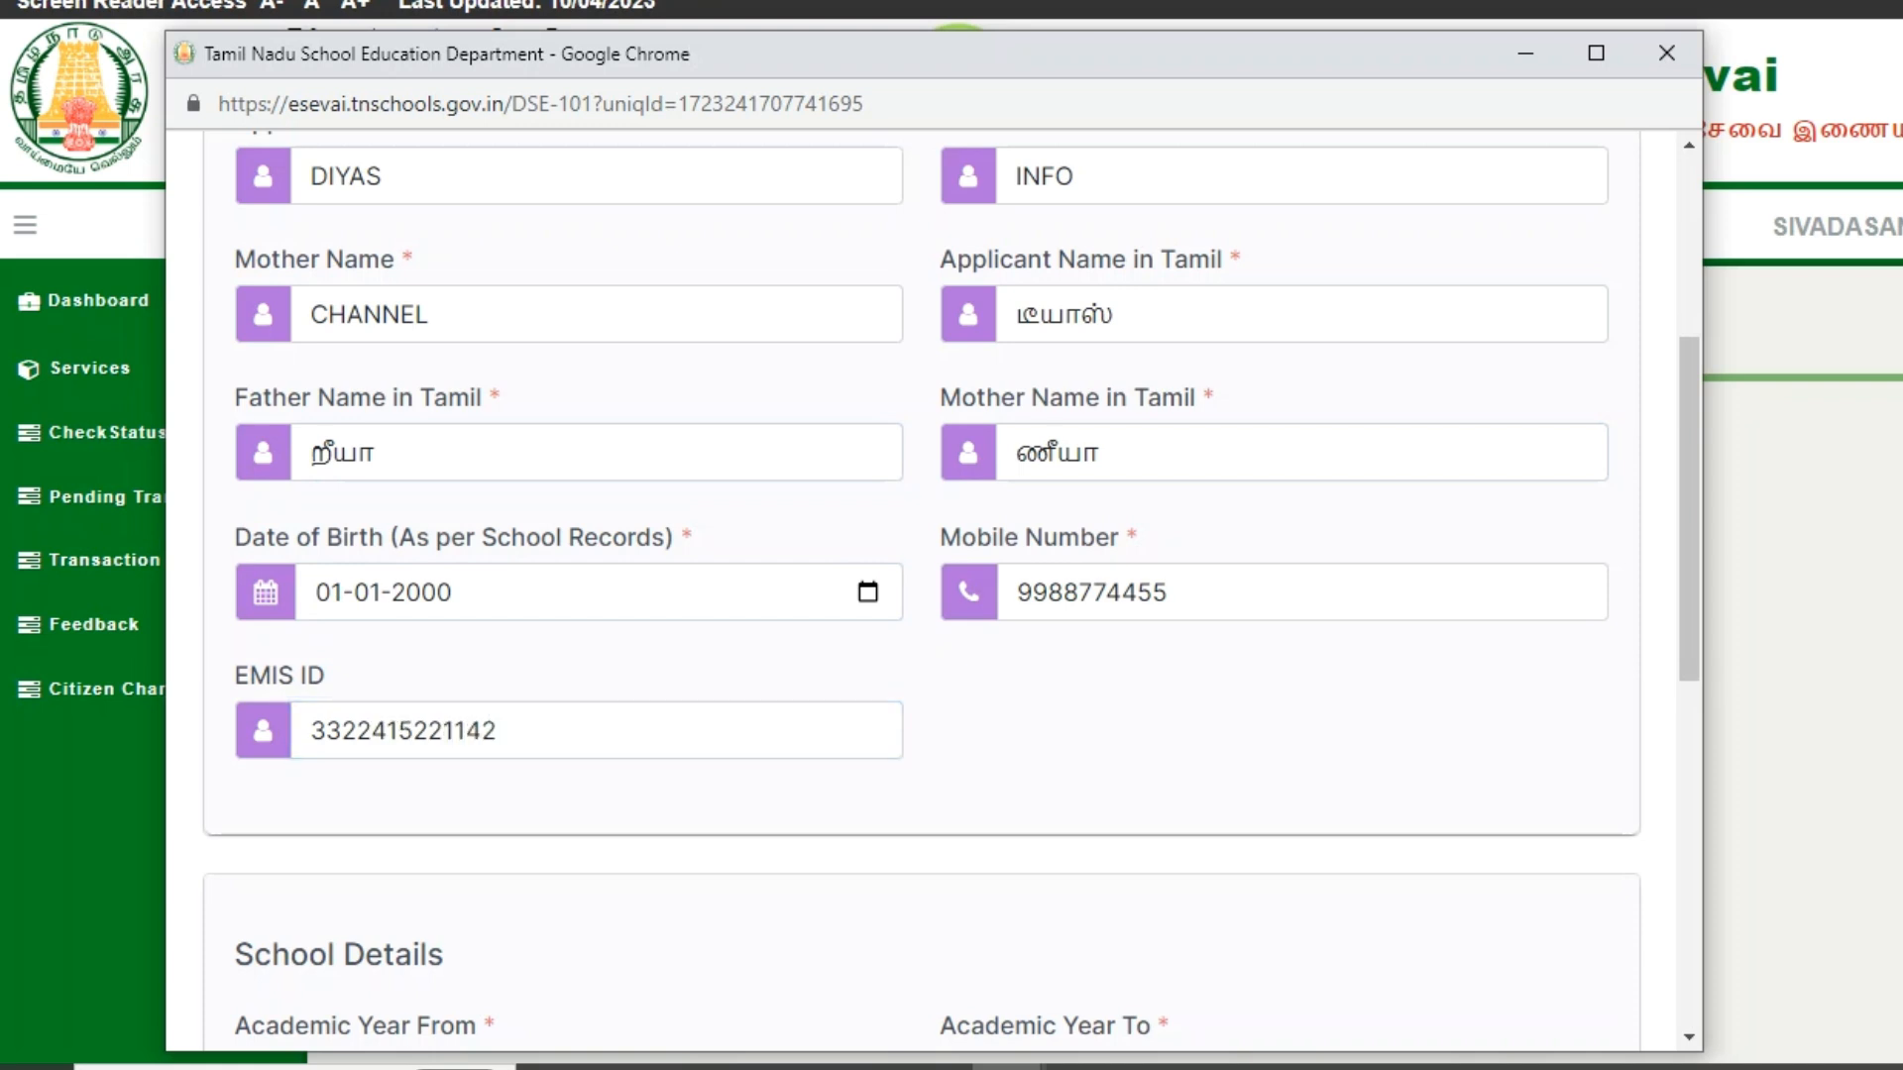
pyautogui.scroll(-4, 952, 590)
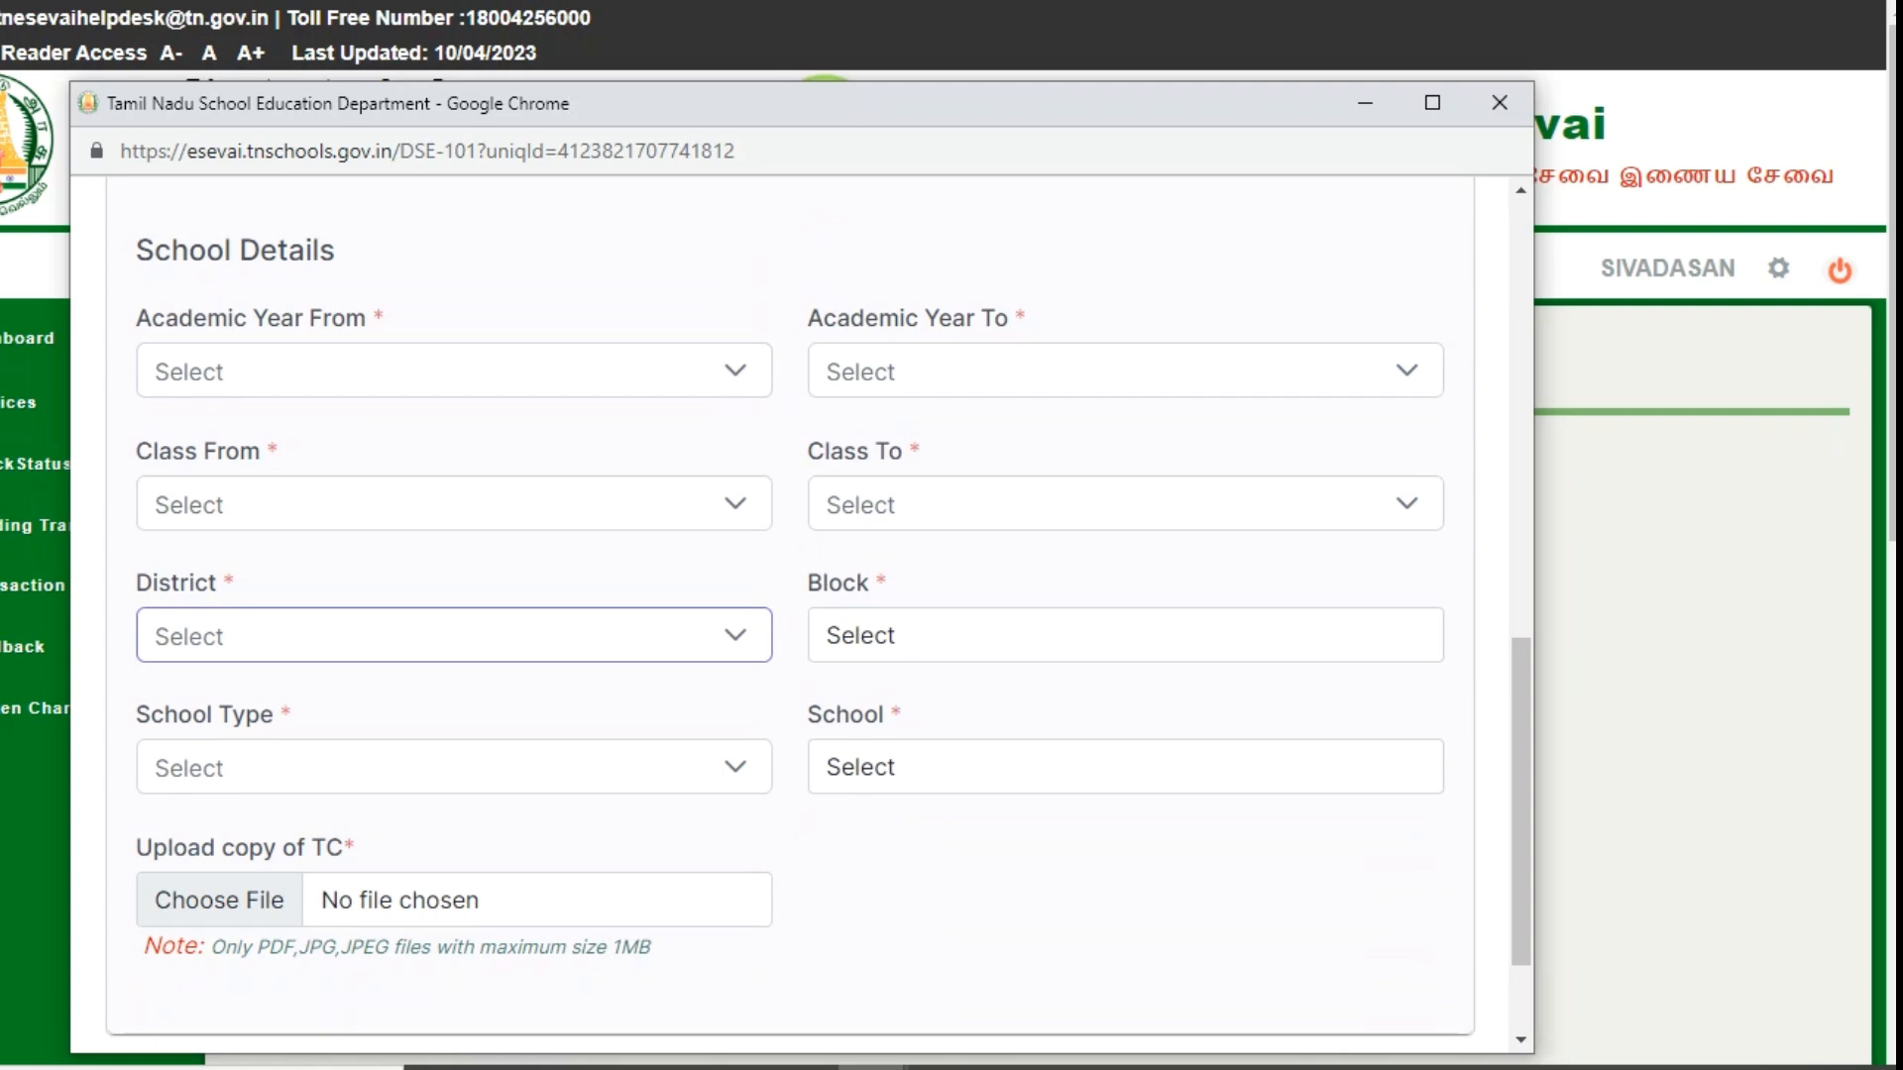
# - Set the academic years from 2011 - 2012 to 2023 - 2024
pyautogui.click(454, 371)
pyautogui.scroll(-14, 441, 546)
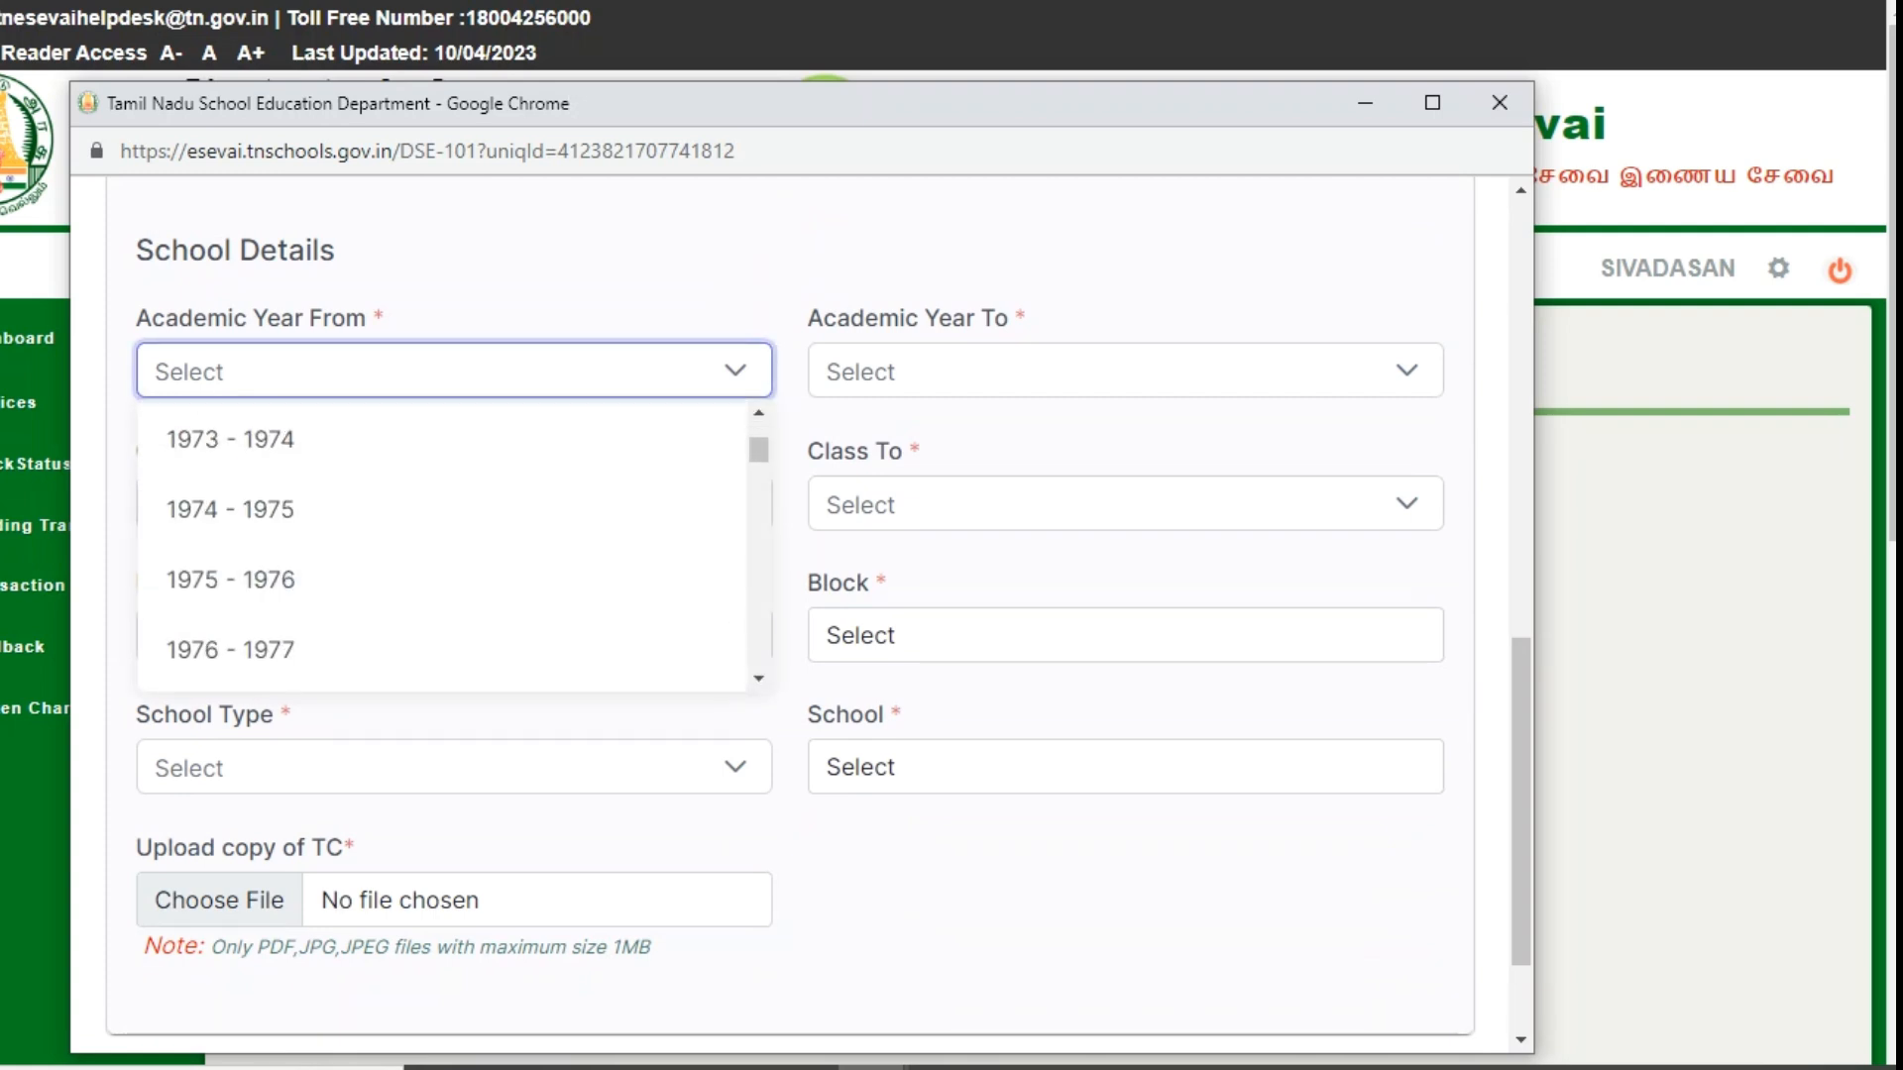
pyautogui.scroll(-20, 441, 639)
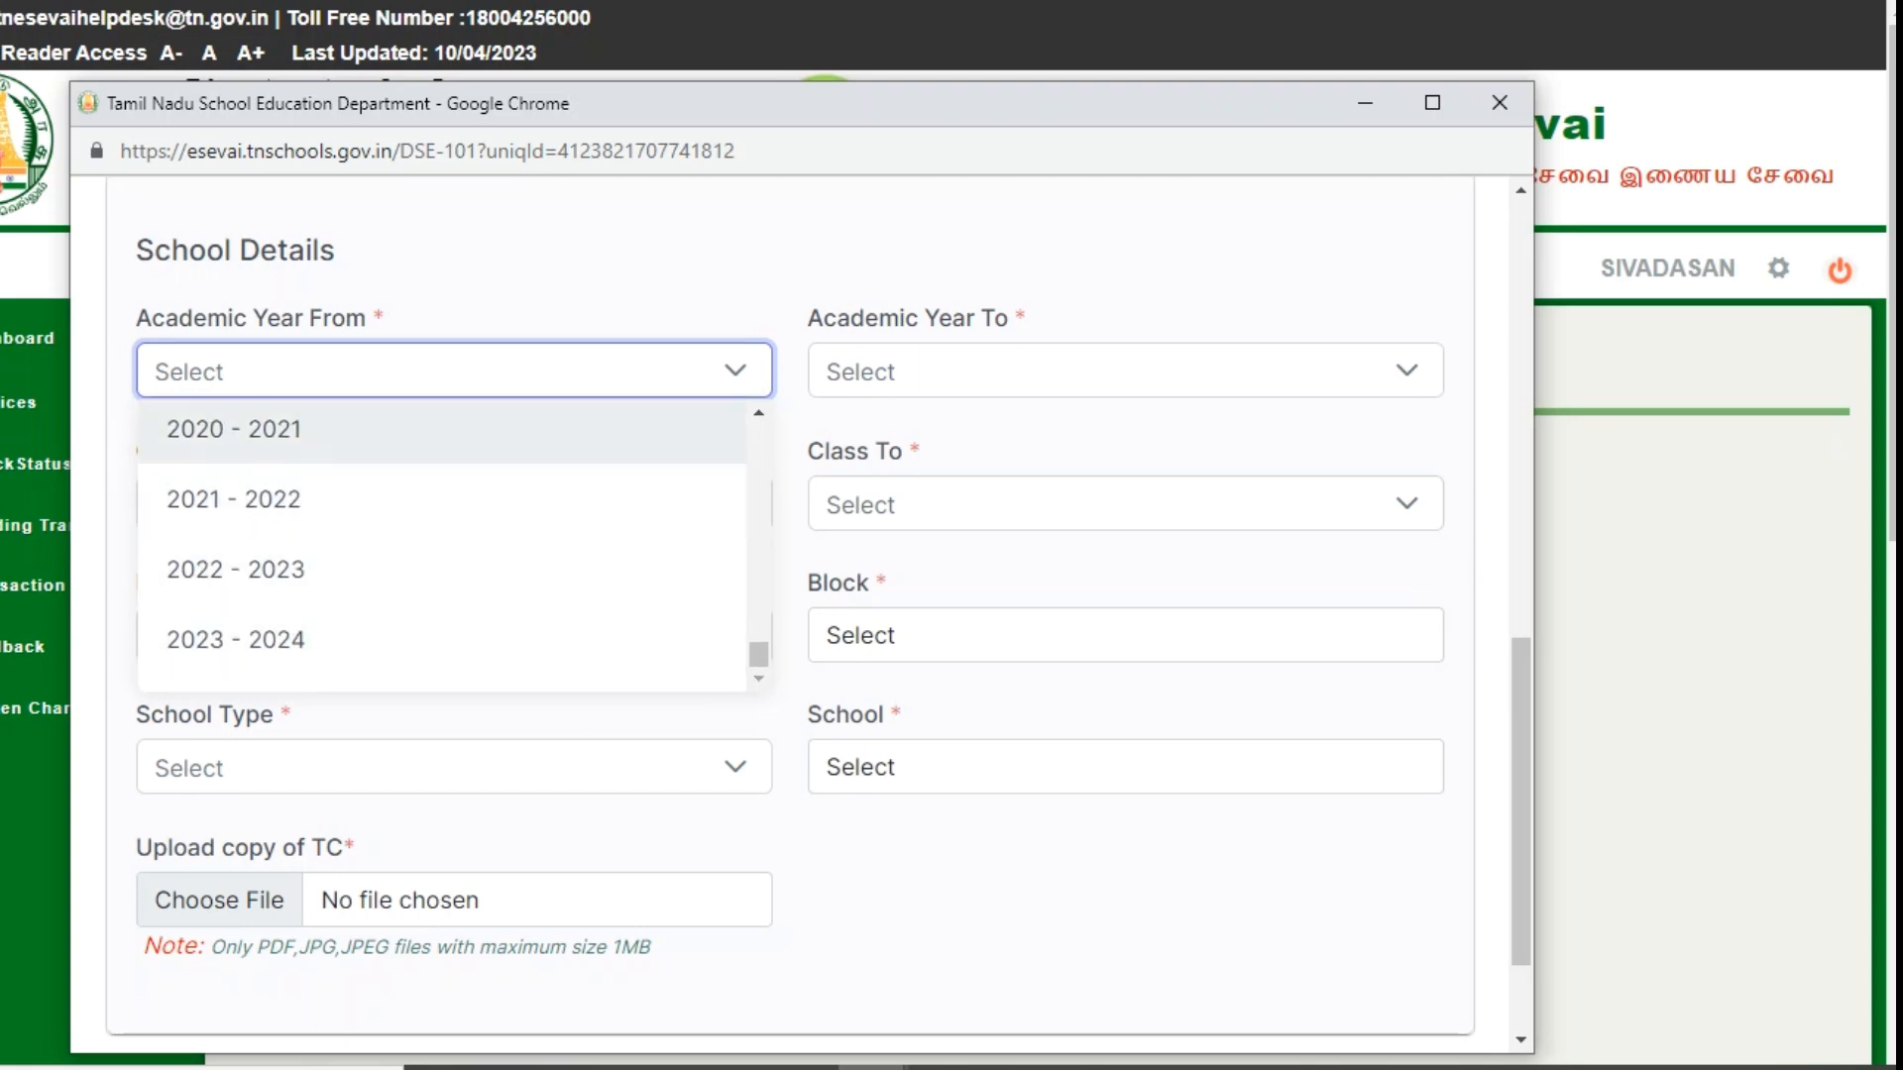
pyautogui.press('Down')
pyautogui.press('Down')
pyautogui.press('Down')
pyautogui.press('Up')
pyautogui.press('Up')
pyautogui.press('Up')
pyautogui.press('Up')
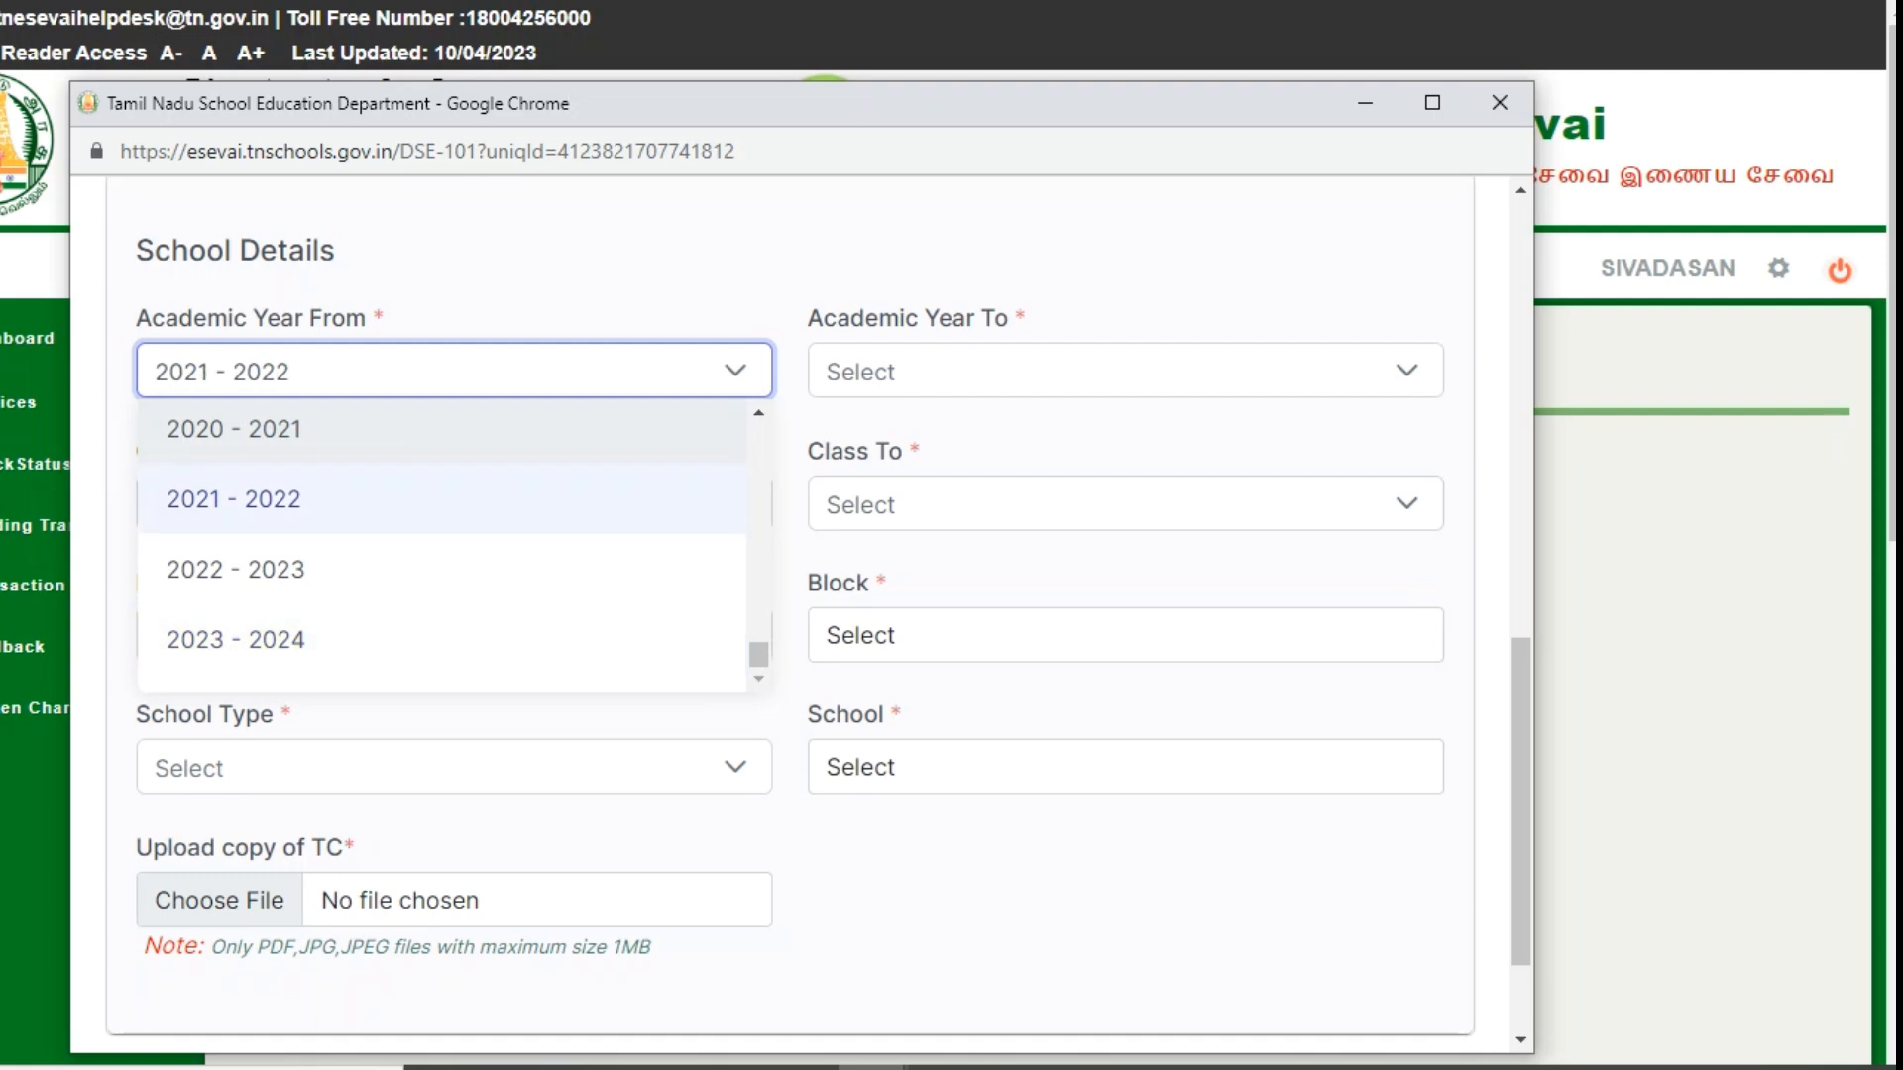
pyautogui.press('Up')
pyautogui.press('Up')
pyautogui.press('Up')
pyautogui.press('Up')
pyautogui.press('Up')
pyautogui.press('Up')
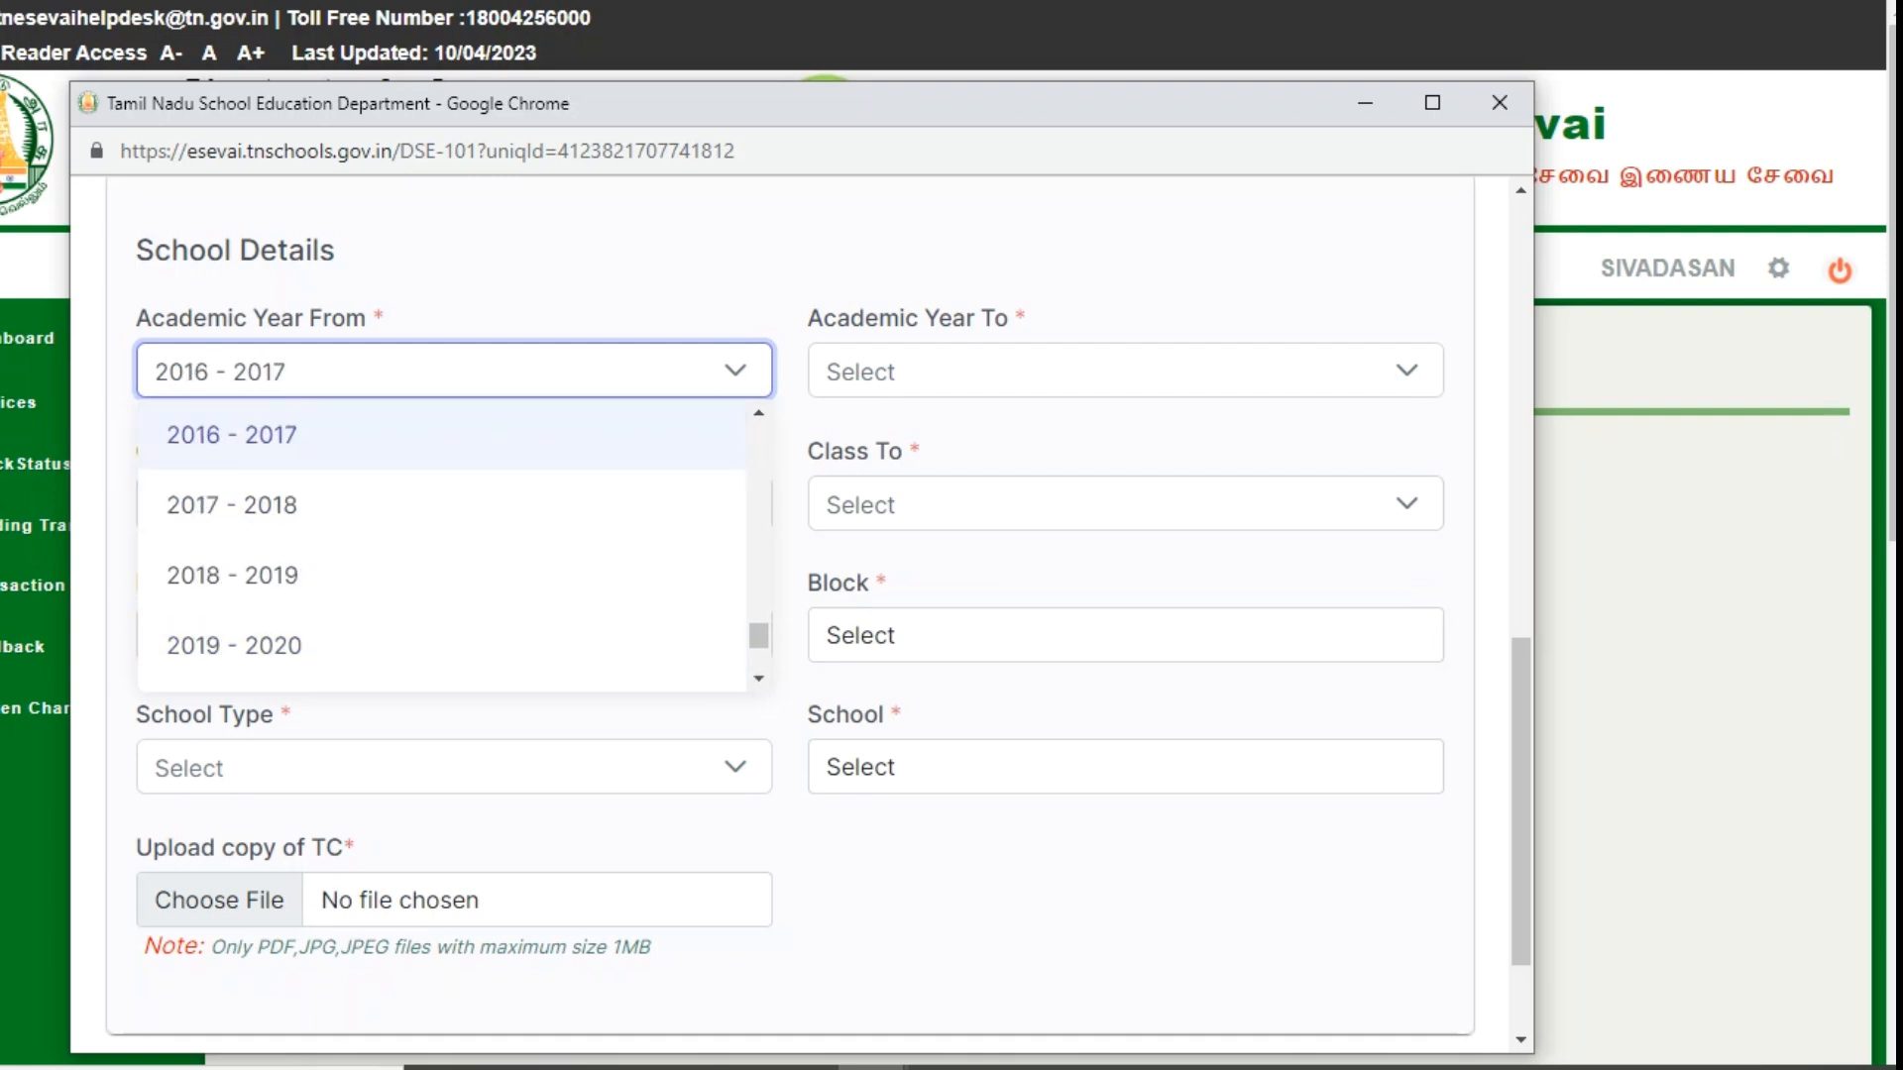
pyautogui.press('Up')
pyautogui.press('Up')
pyautogui.press('Up')
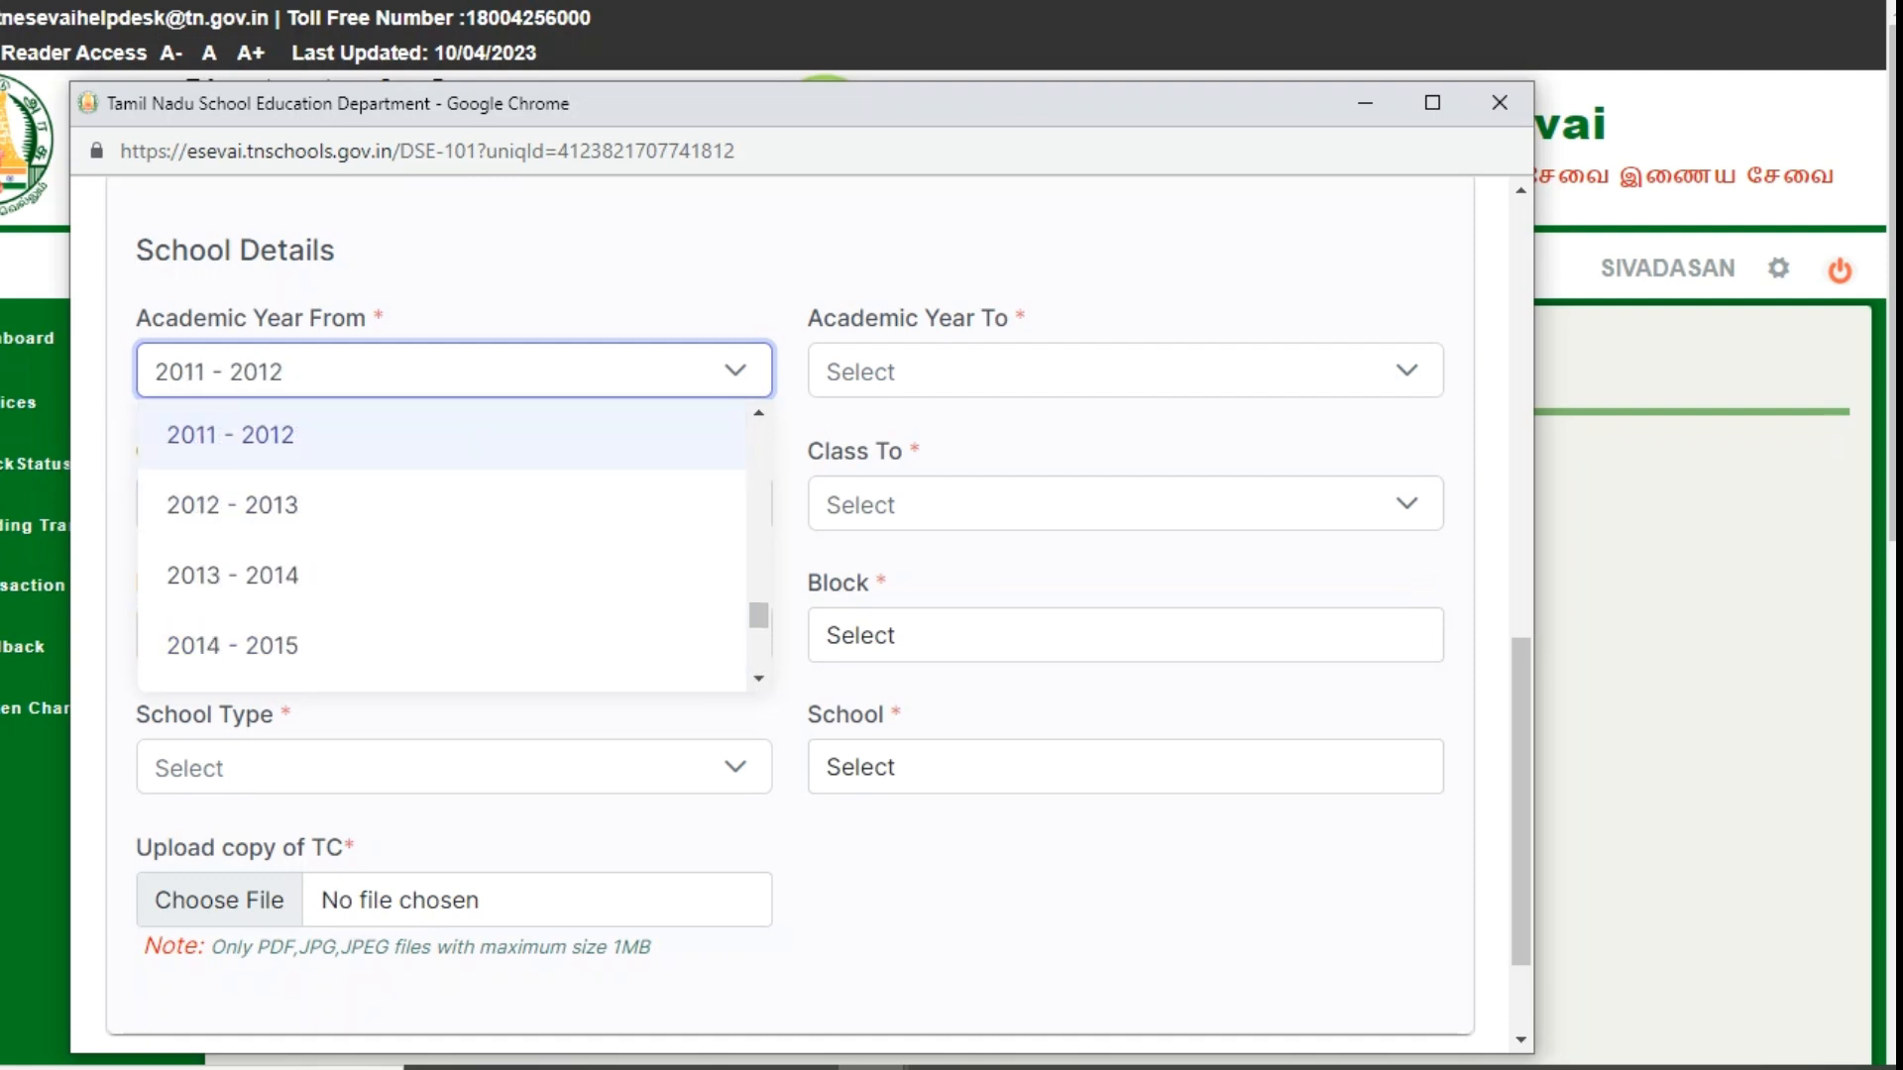
pyautogui.press('Down')
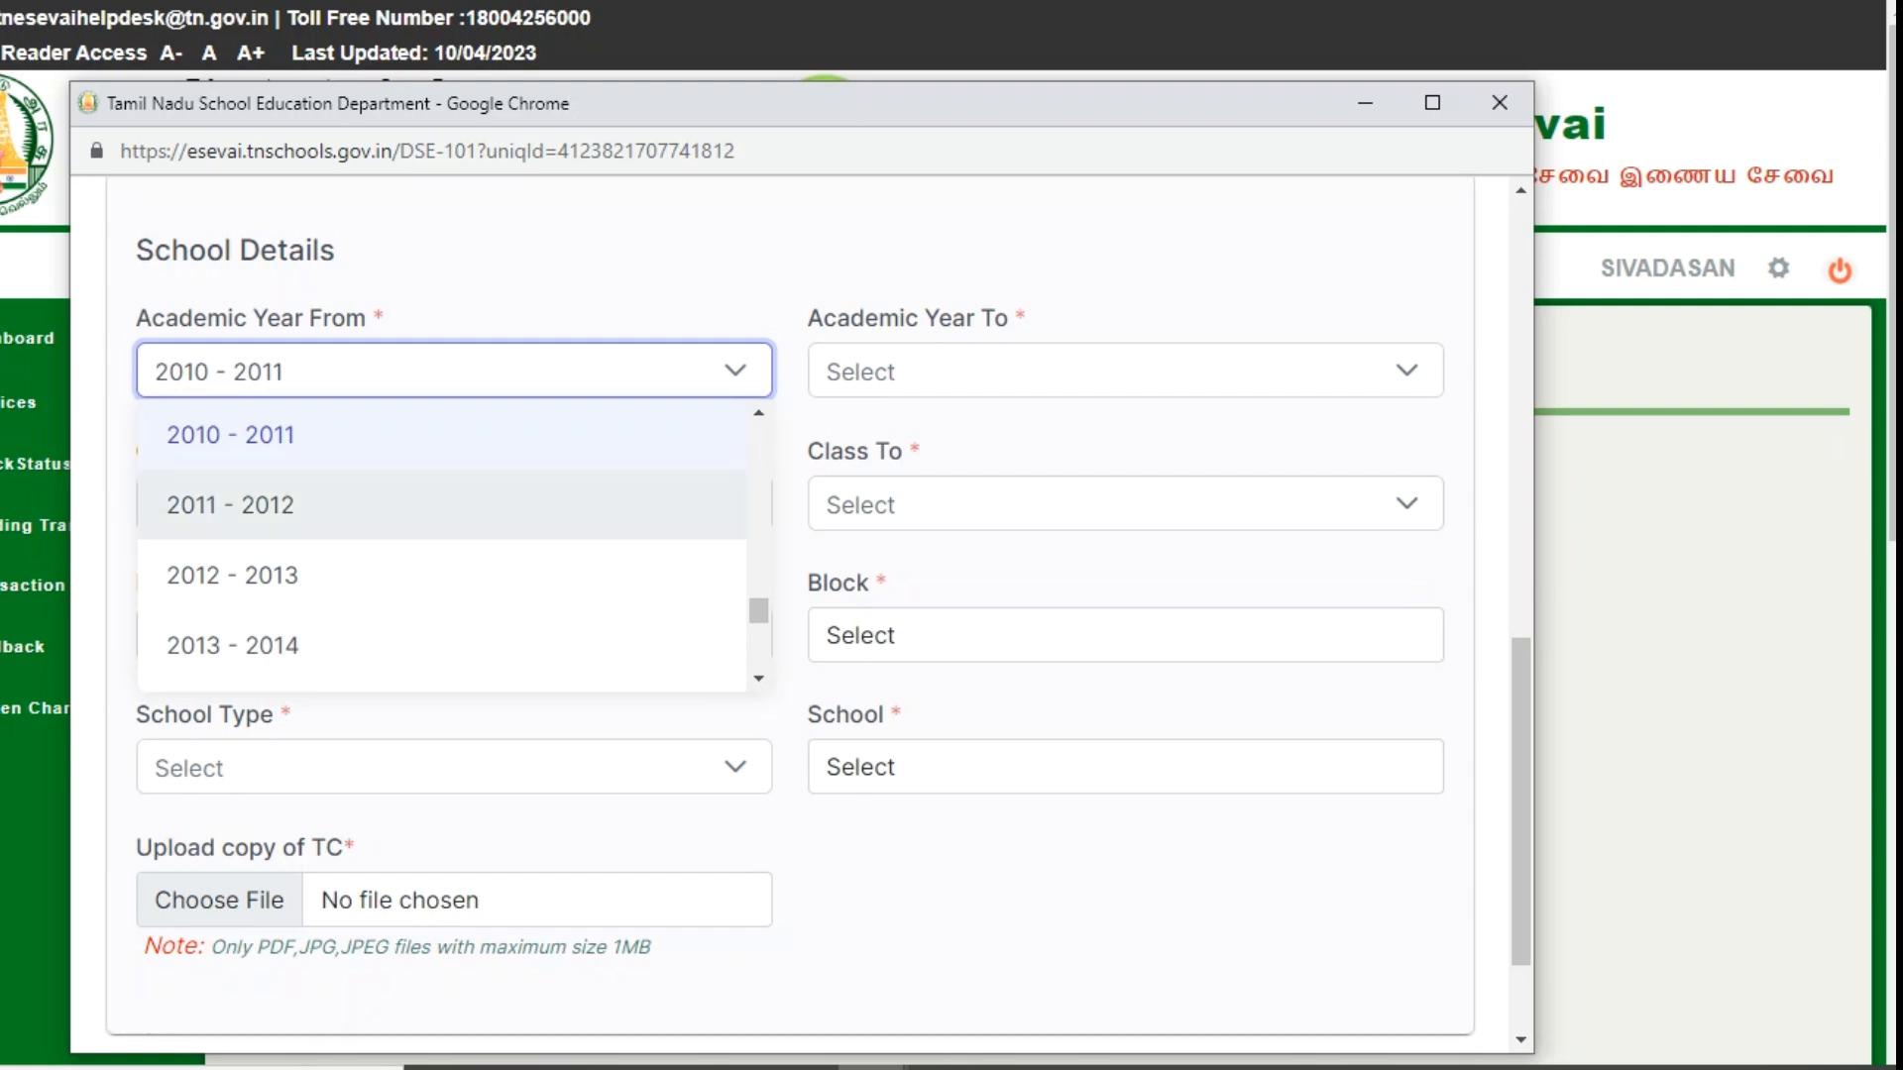
pyautogui.press('Return')
pyautogui.click(1125, 370)
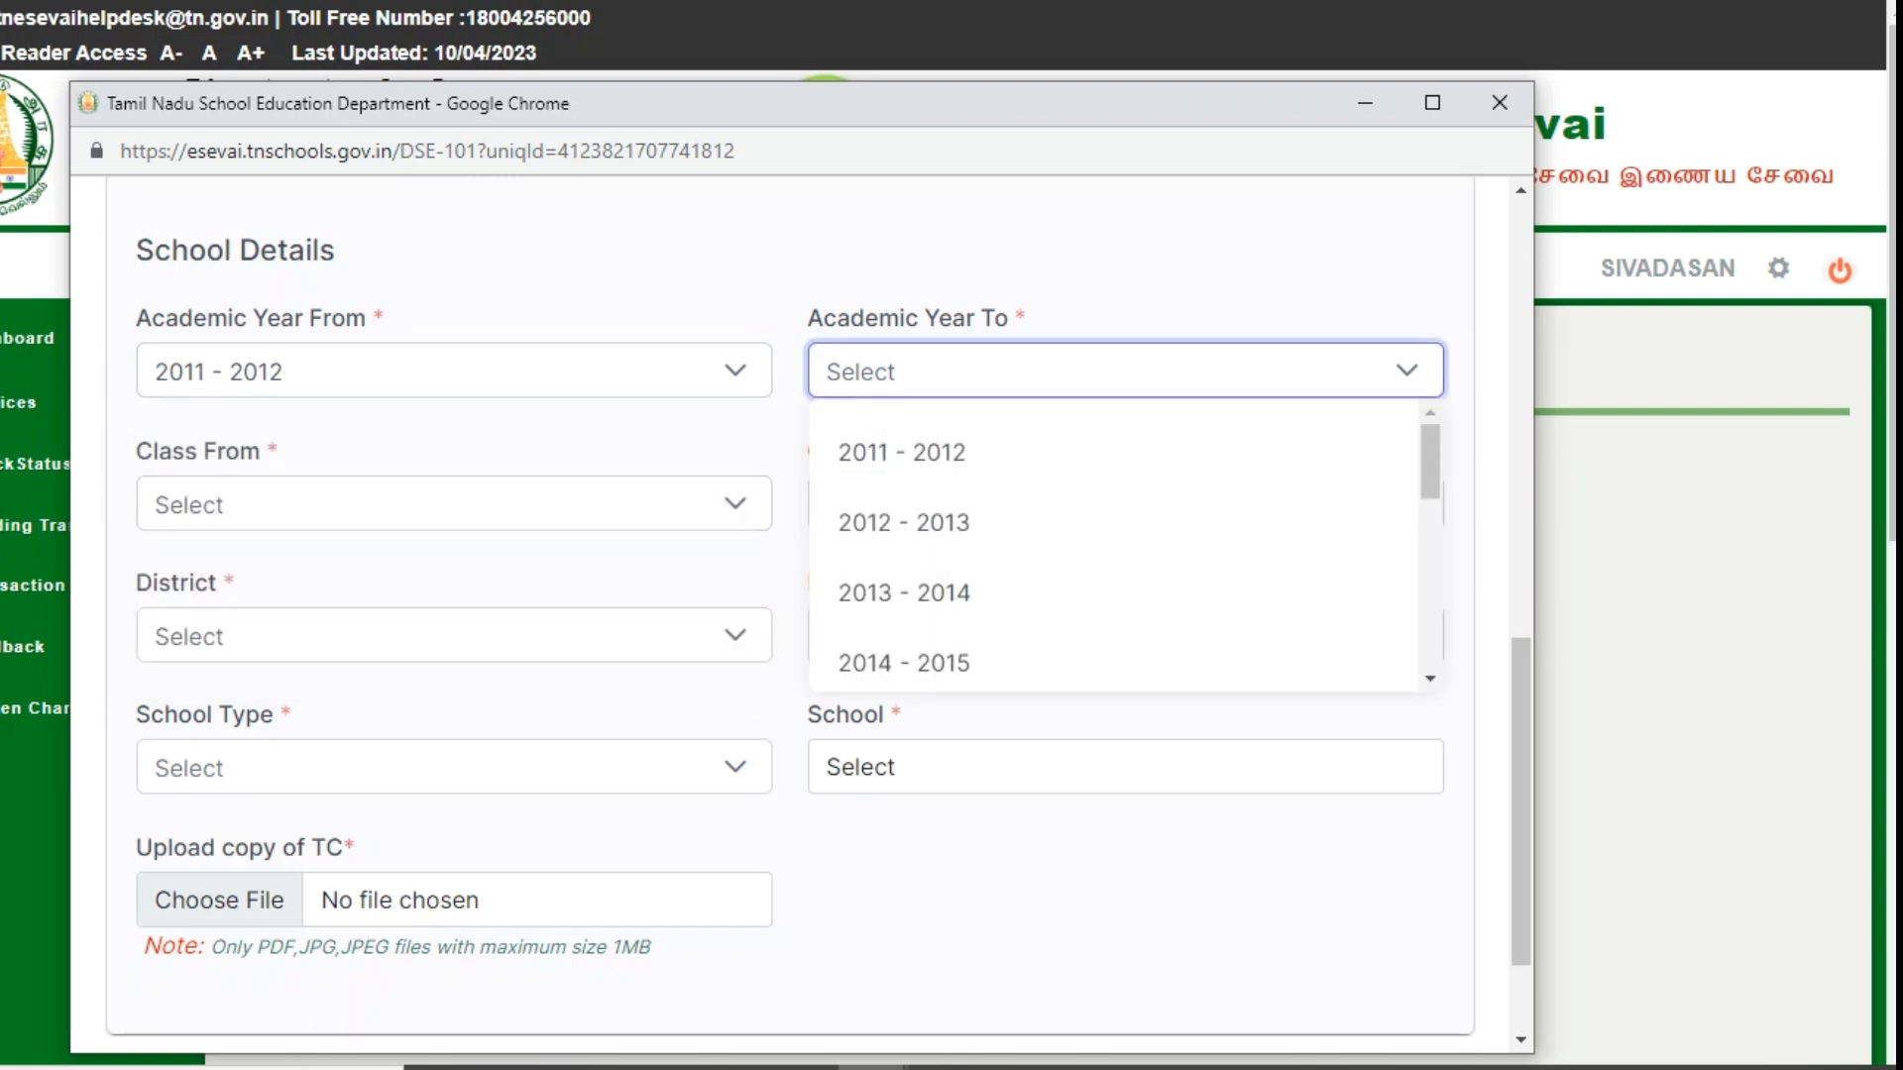
pyautogui.scroll(-5, 1120, 545)
pyautogui.click(991, 639)
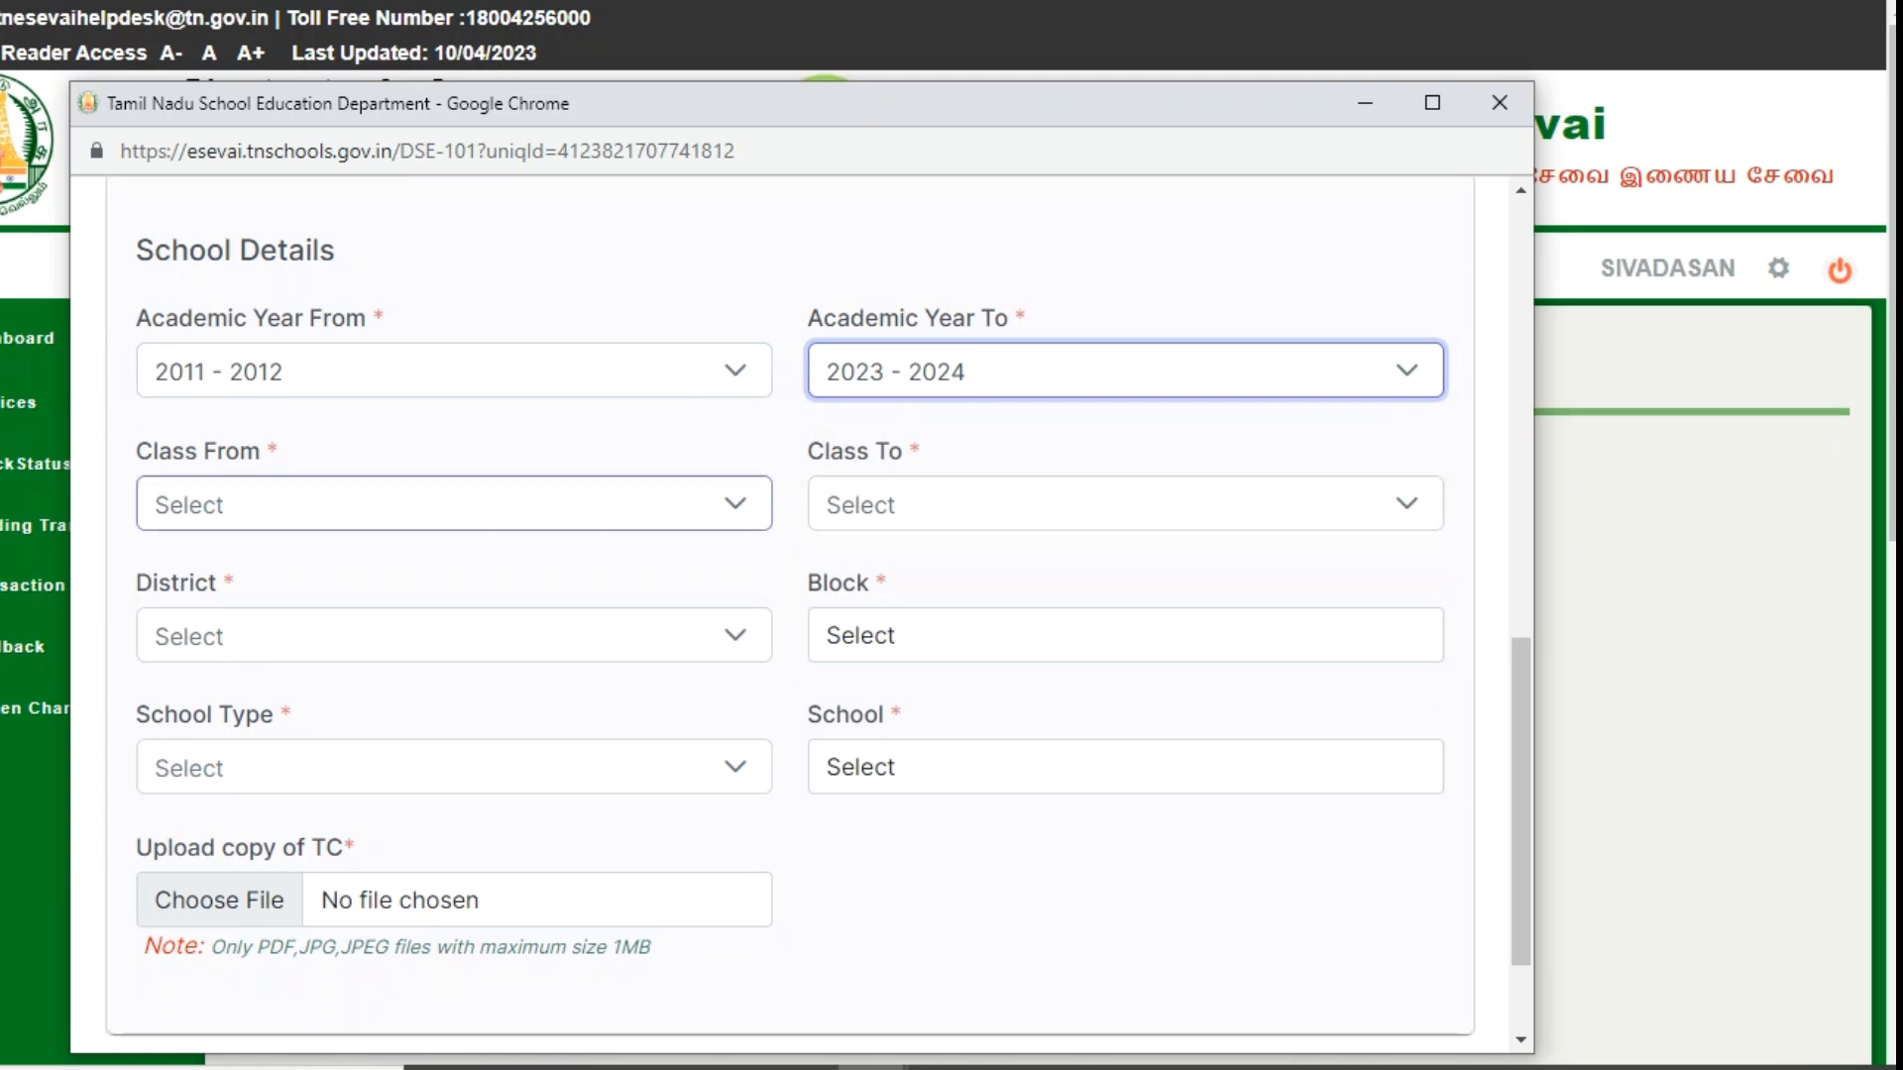
# - Set the classes studied from I to XII
pyautogui.click(454, 504)
pyautogui.scroll(-3, 442, 655)
pyautogui.scroll(-3, 443, 644)
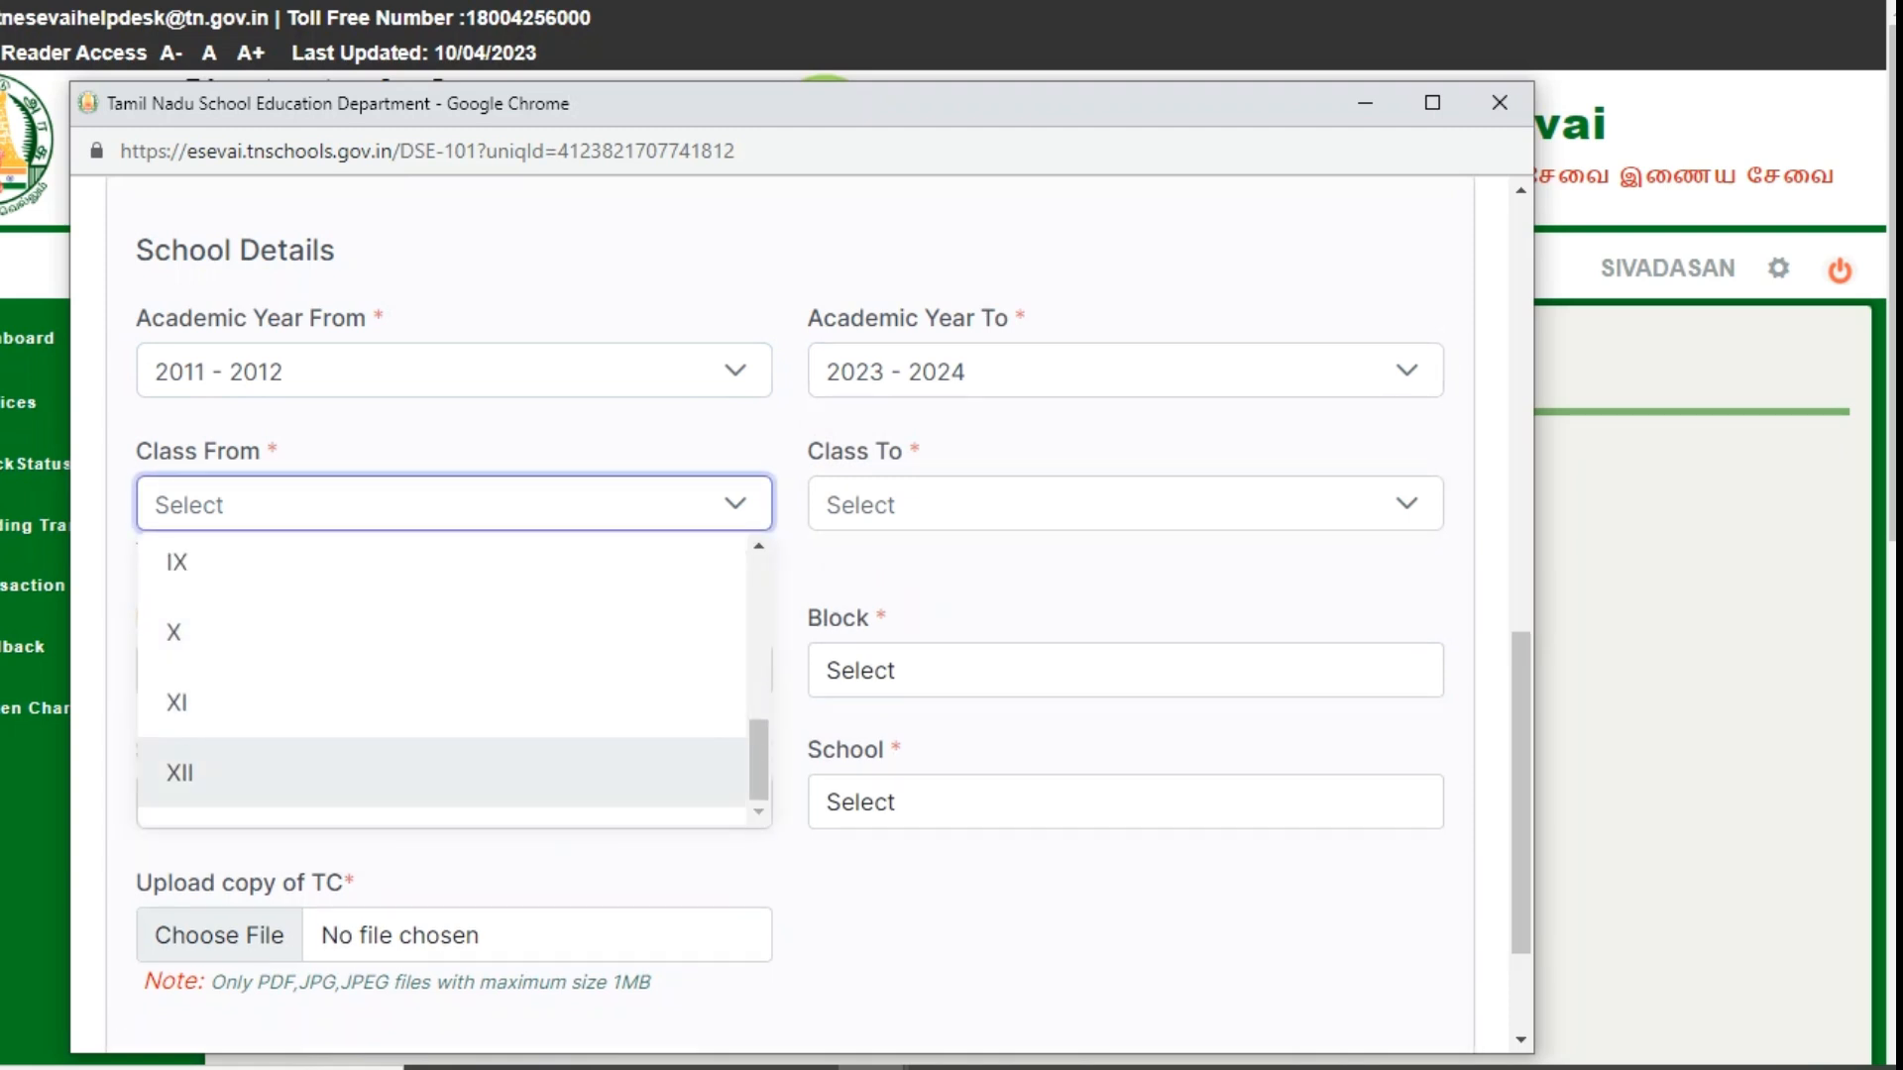
pyautogui.click(442, 773)
pyautogui.click(1125, 504)
pyautogui.click(454, 503)
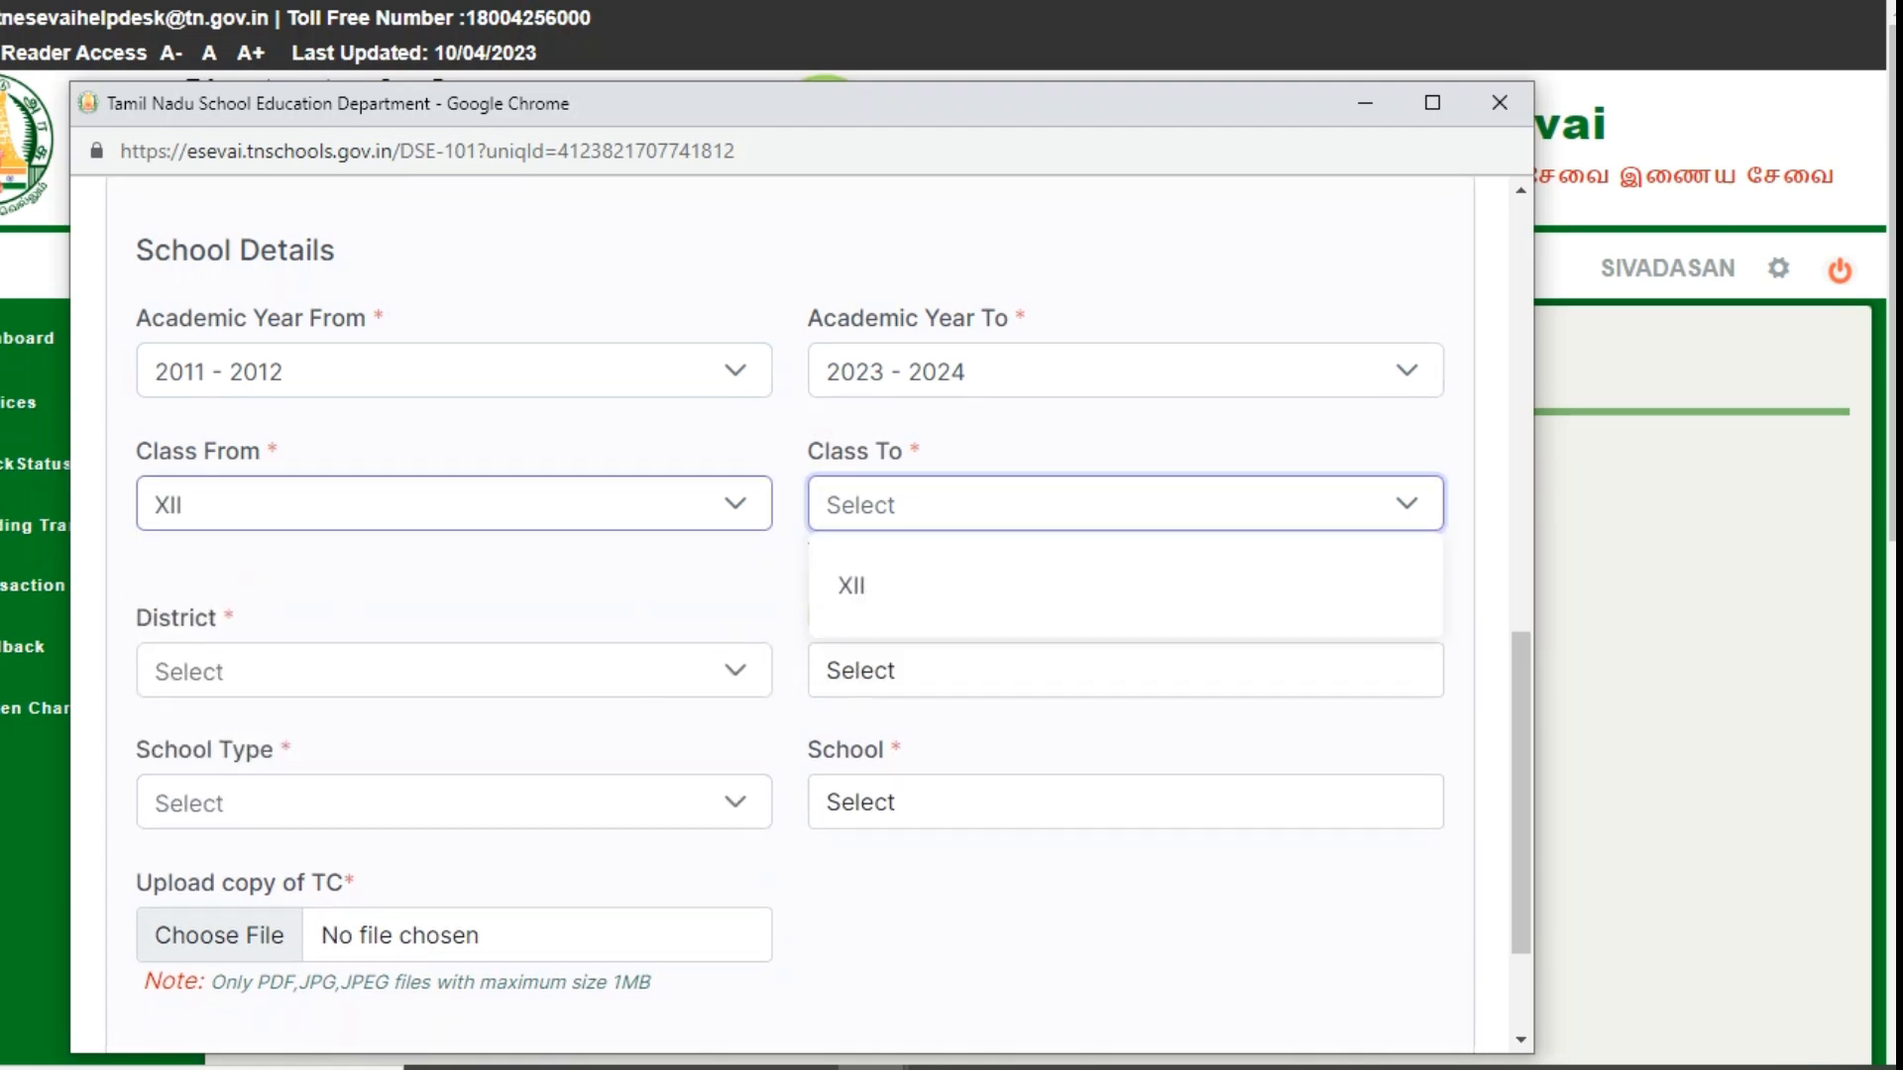
pyautogui.scroll(6, 442, 665)
pyautogui.click(442, 584)
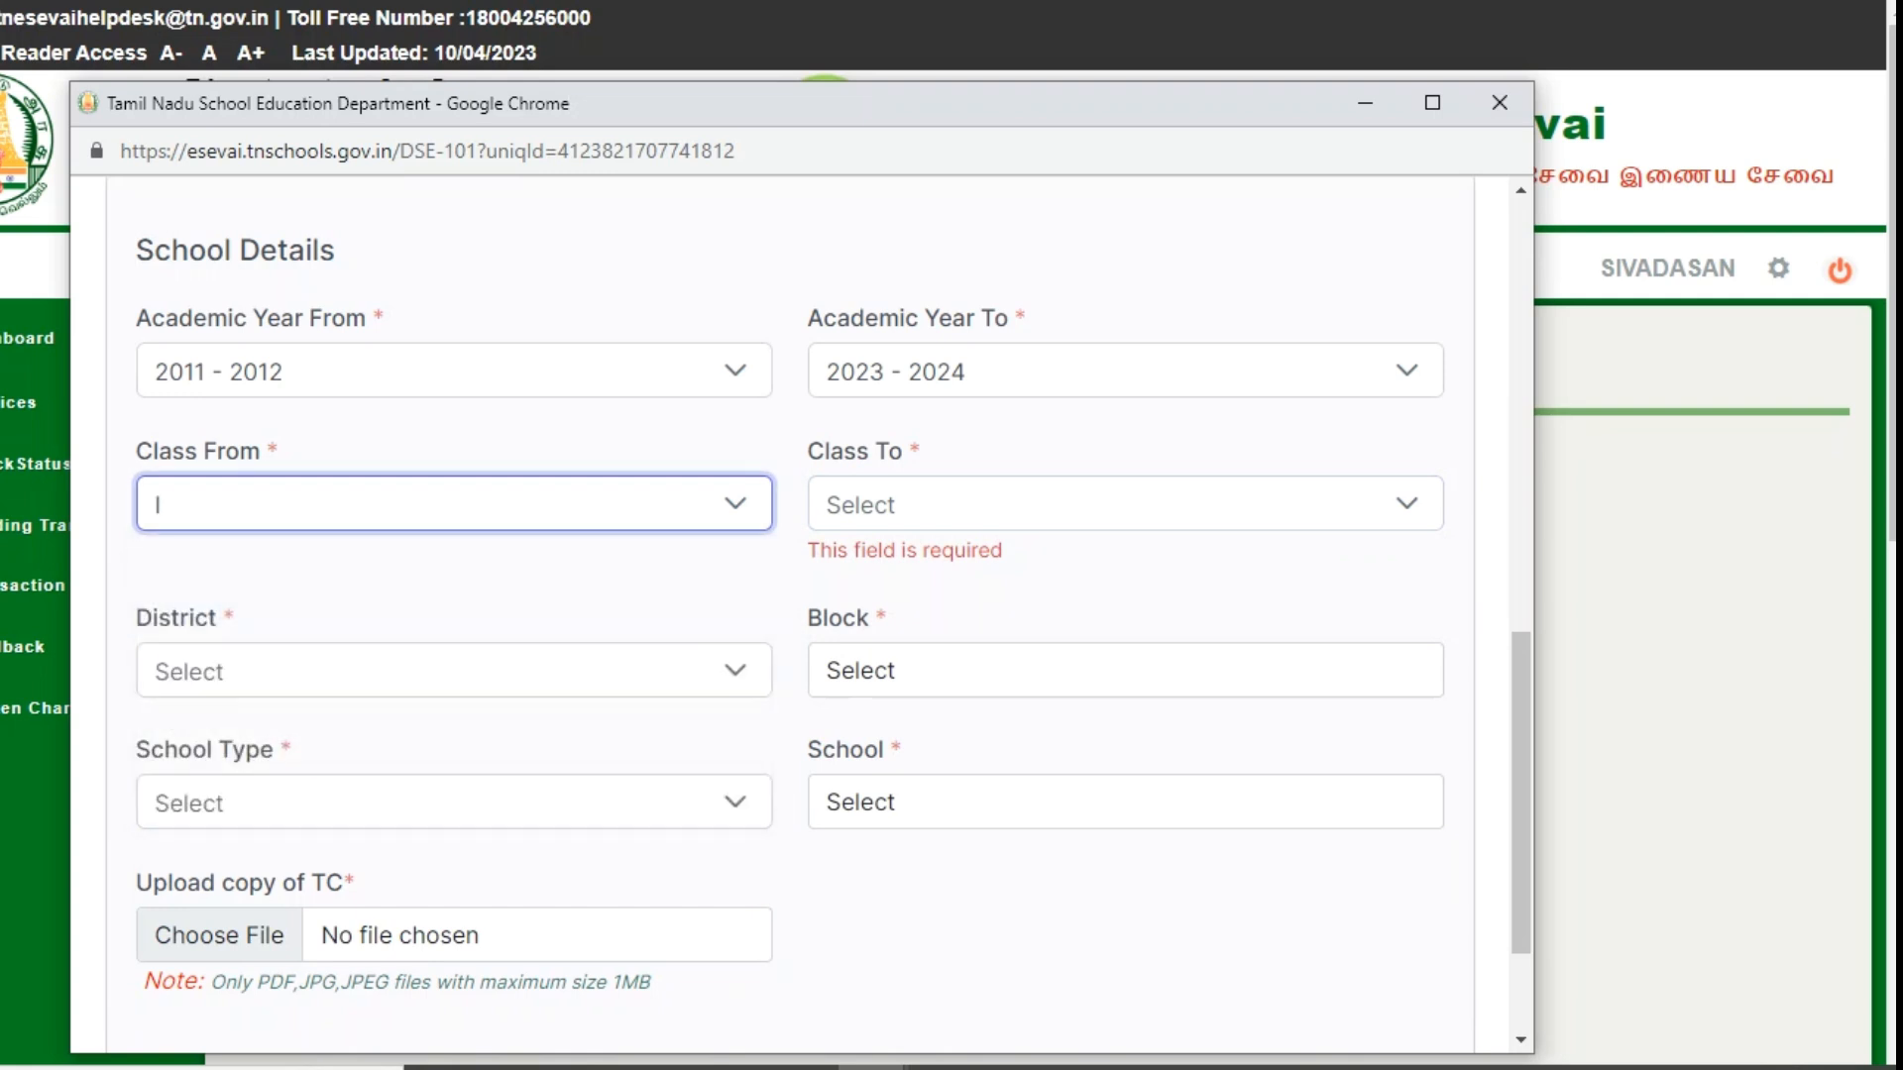
pyautogui.click(1125, 504)
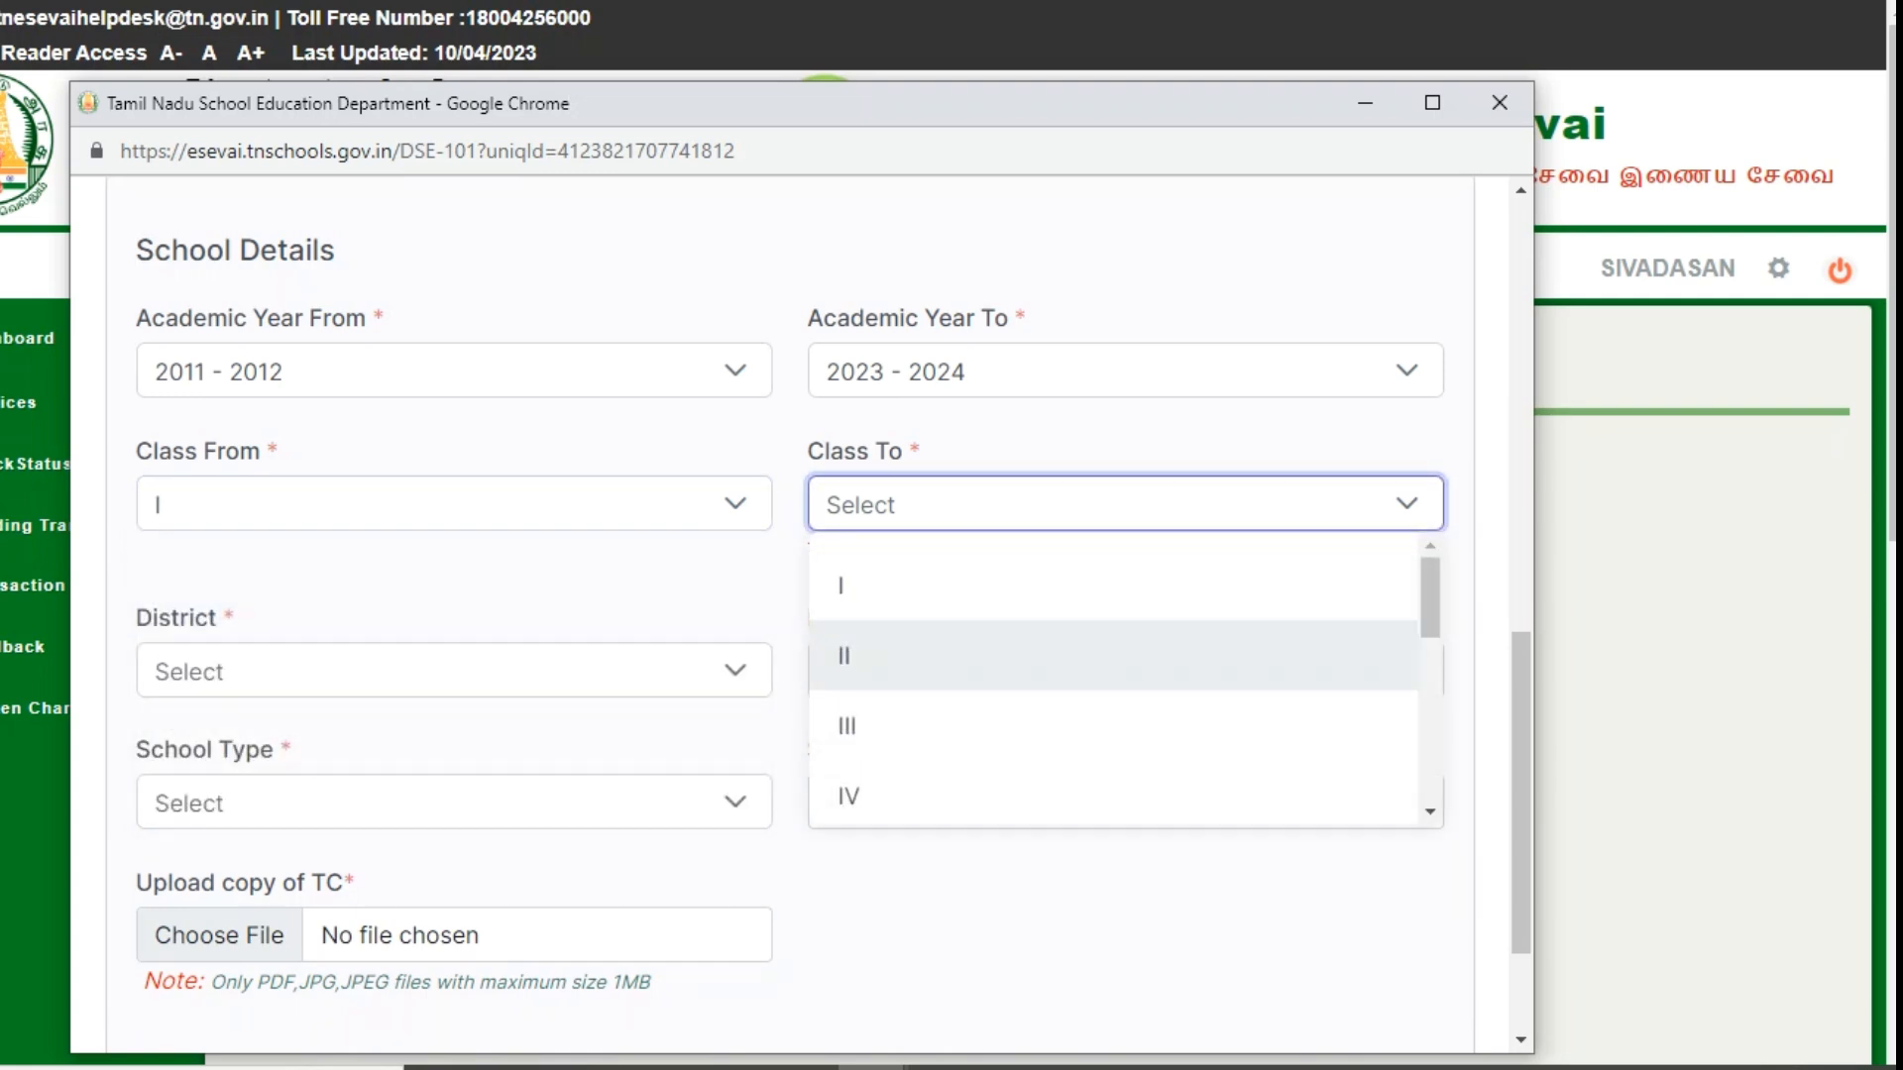
pyautogui.scroll(-5, 1112, 664)
pyautogui.click(1112, 773)
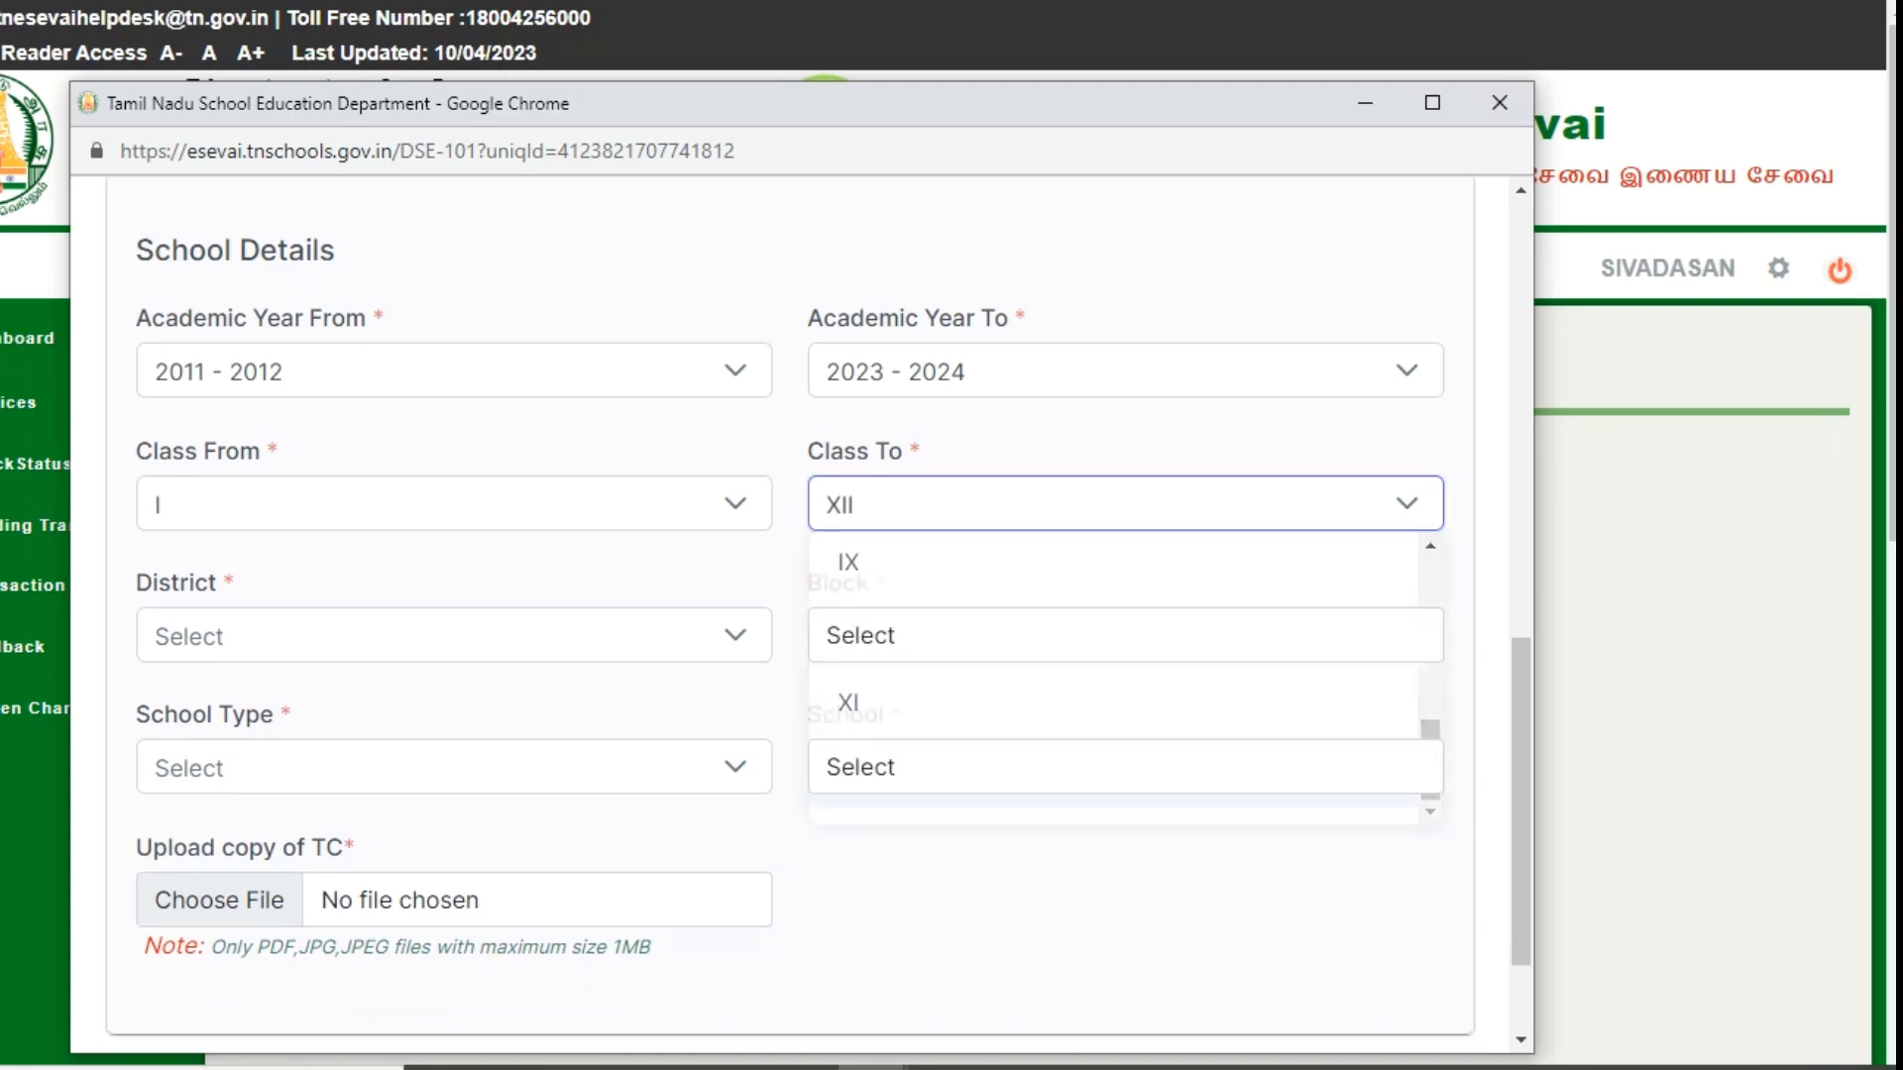
pyautogui.click(454, 636)
# - Choose CHENNAI (EXT. GCC) as the school district
pyautogui.scroll(-4, 442, 436)
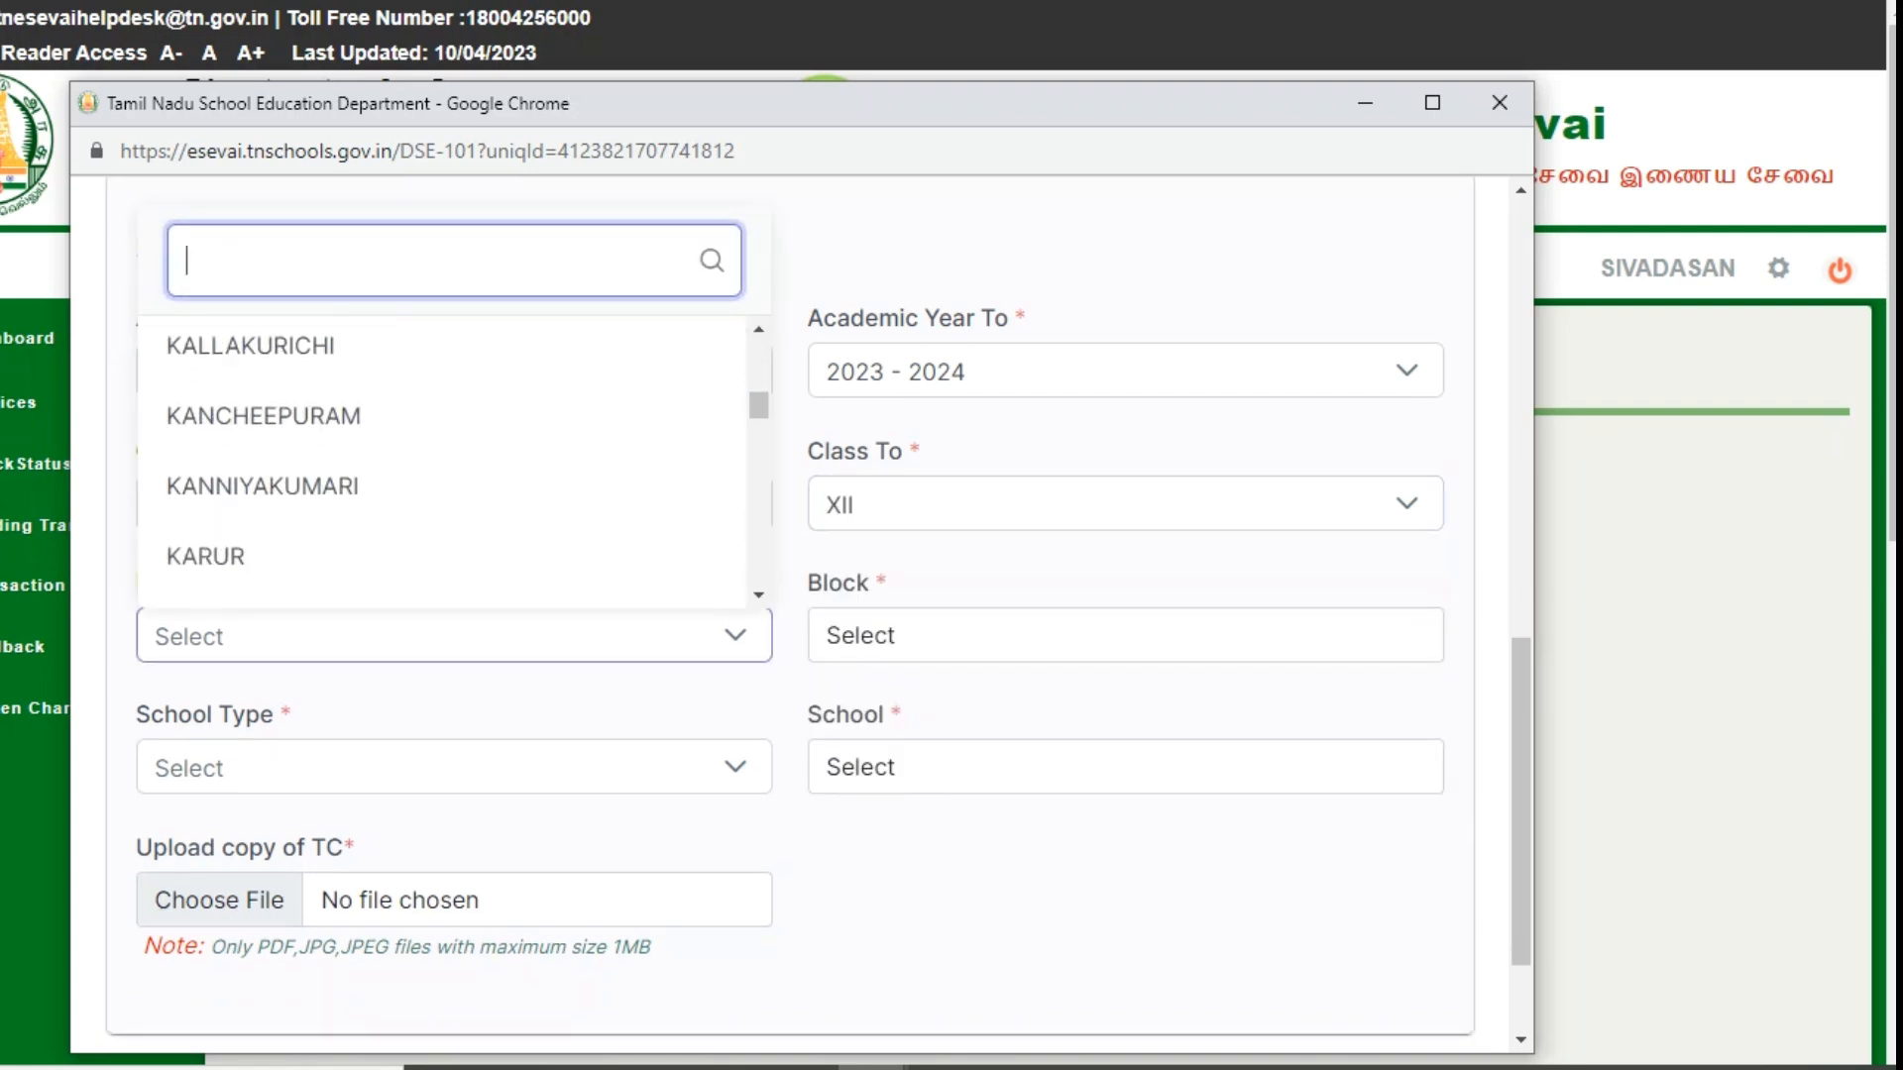
pyautogui.scroll(8, 442, 461)
pyautogui.scroll(-5, 442, 460)
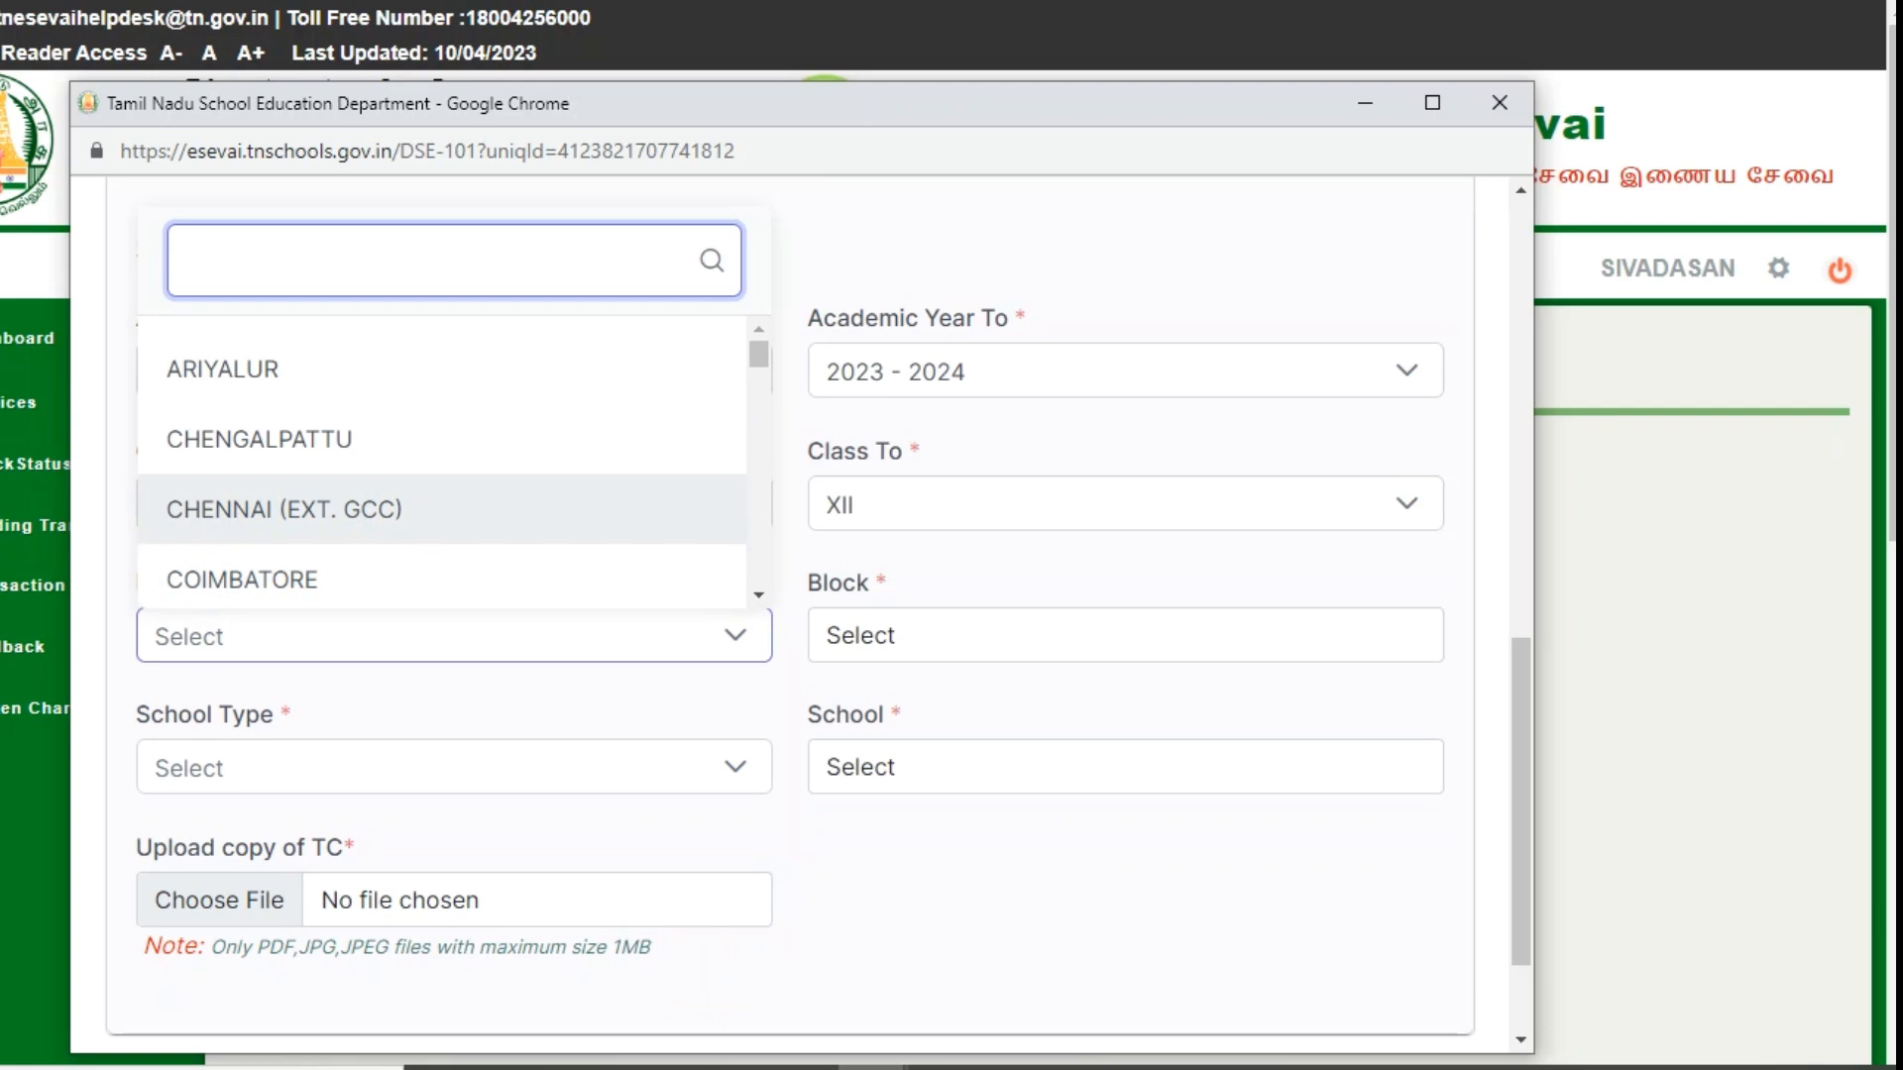
pyautogui.click(285, 509)
pyautogui.click(1125, 635)
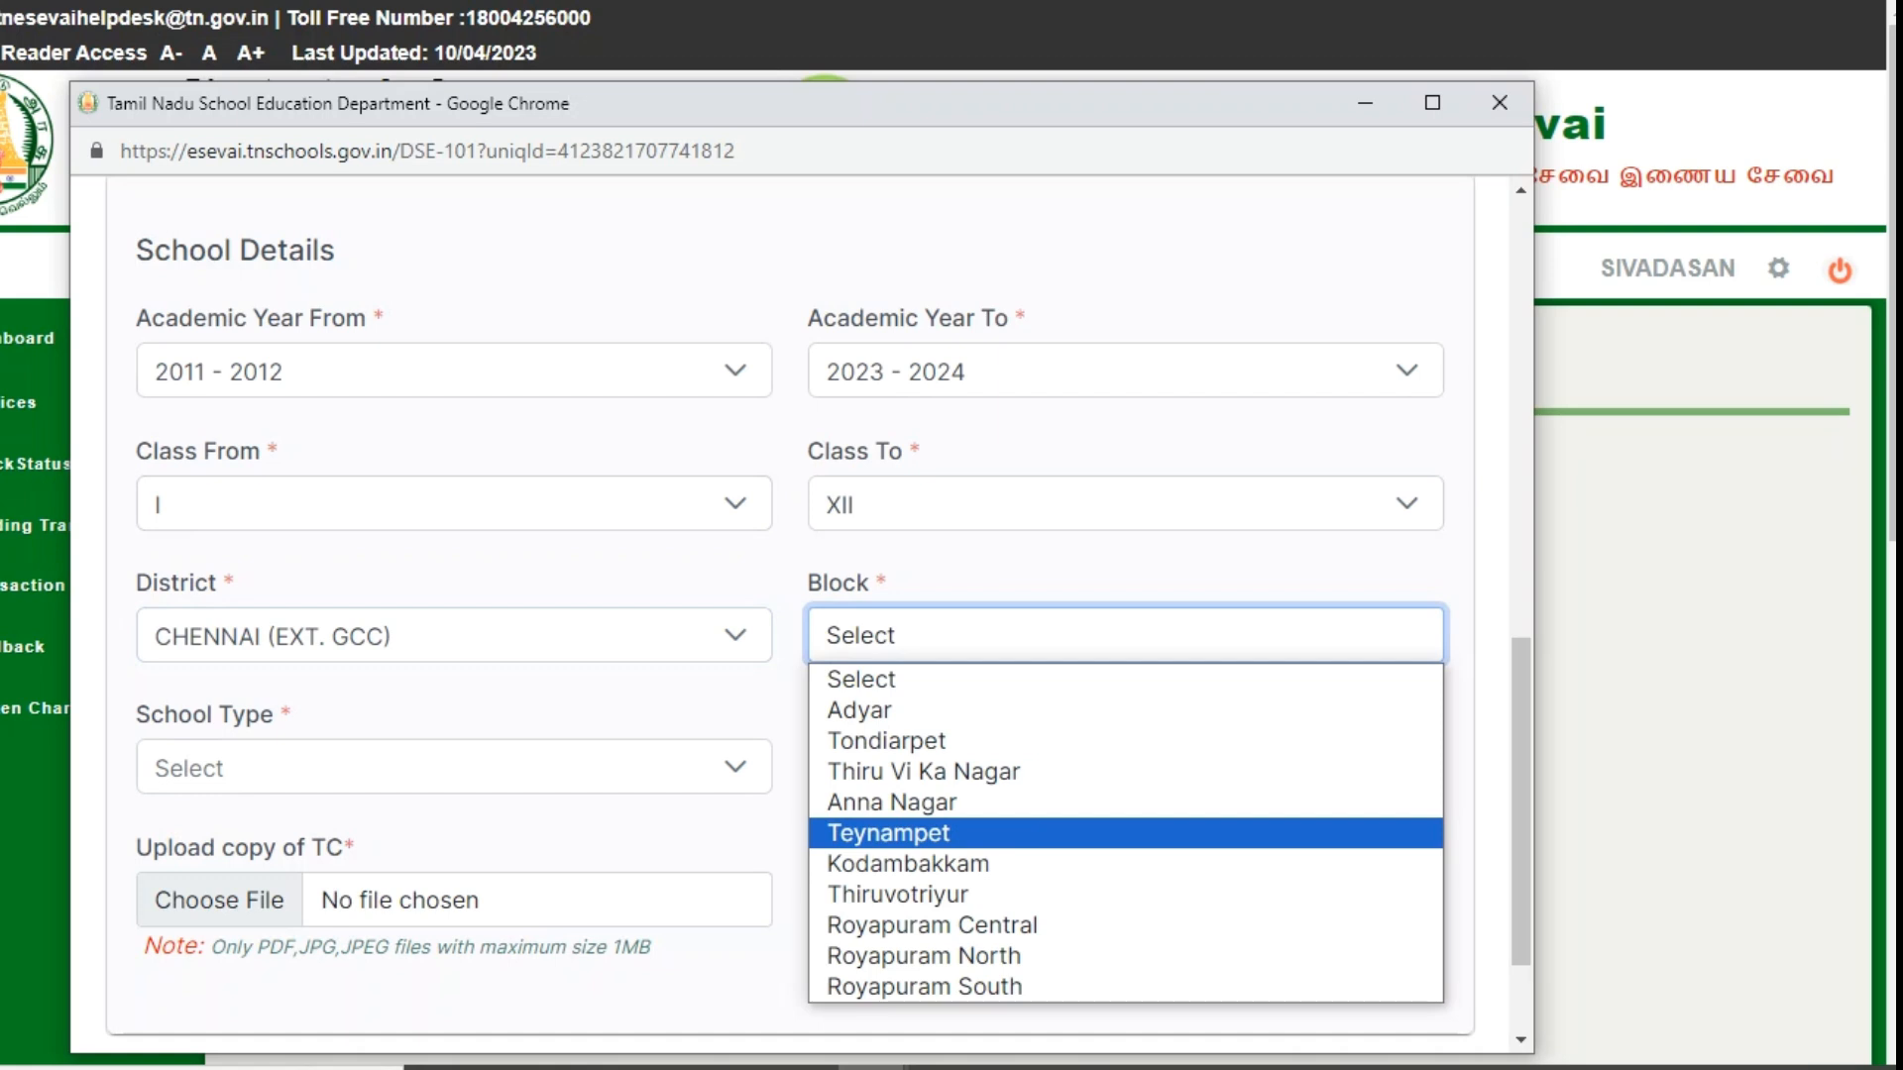
pyautogui.click(454, 635)
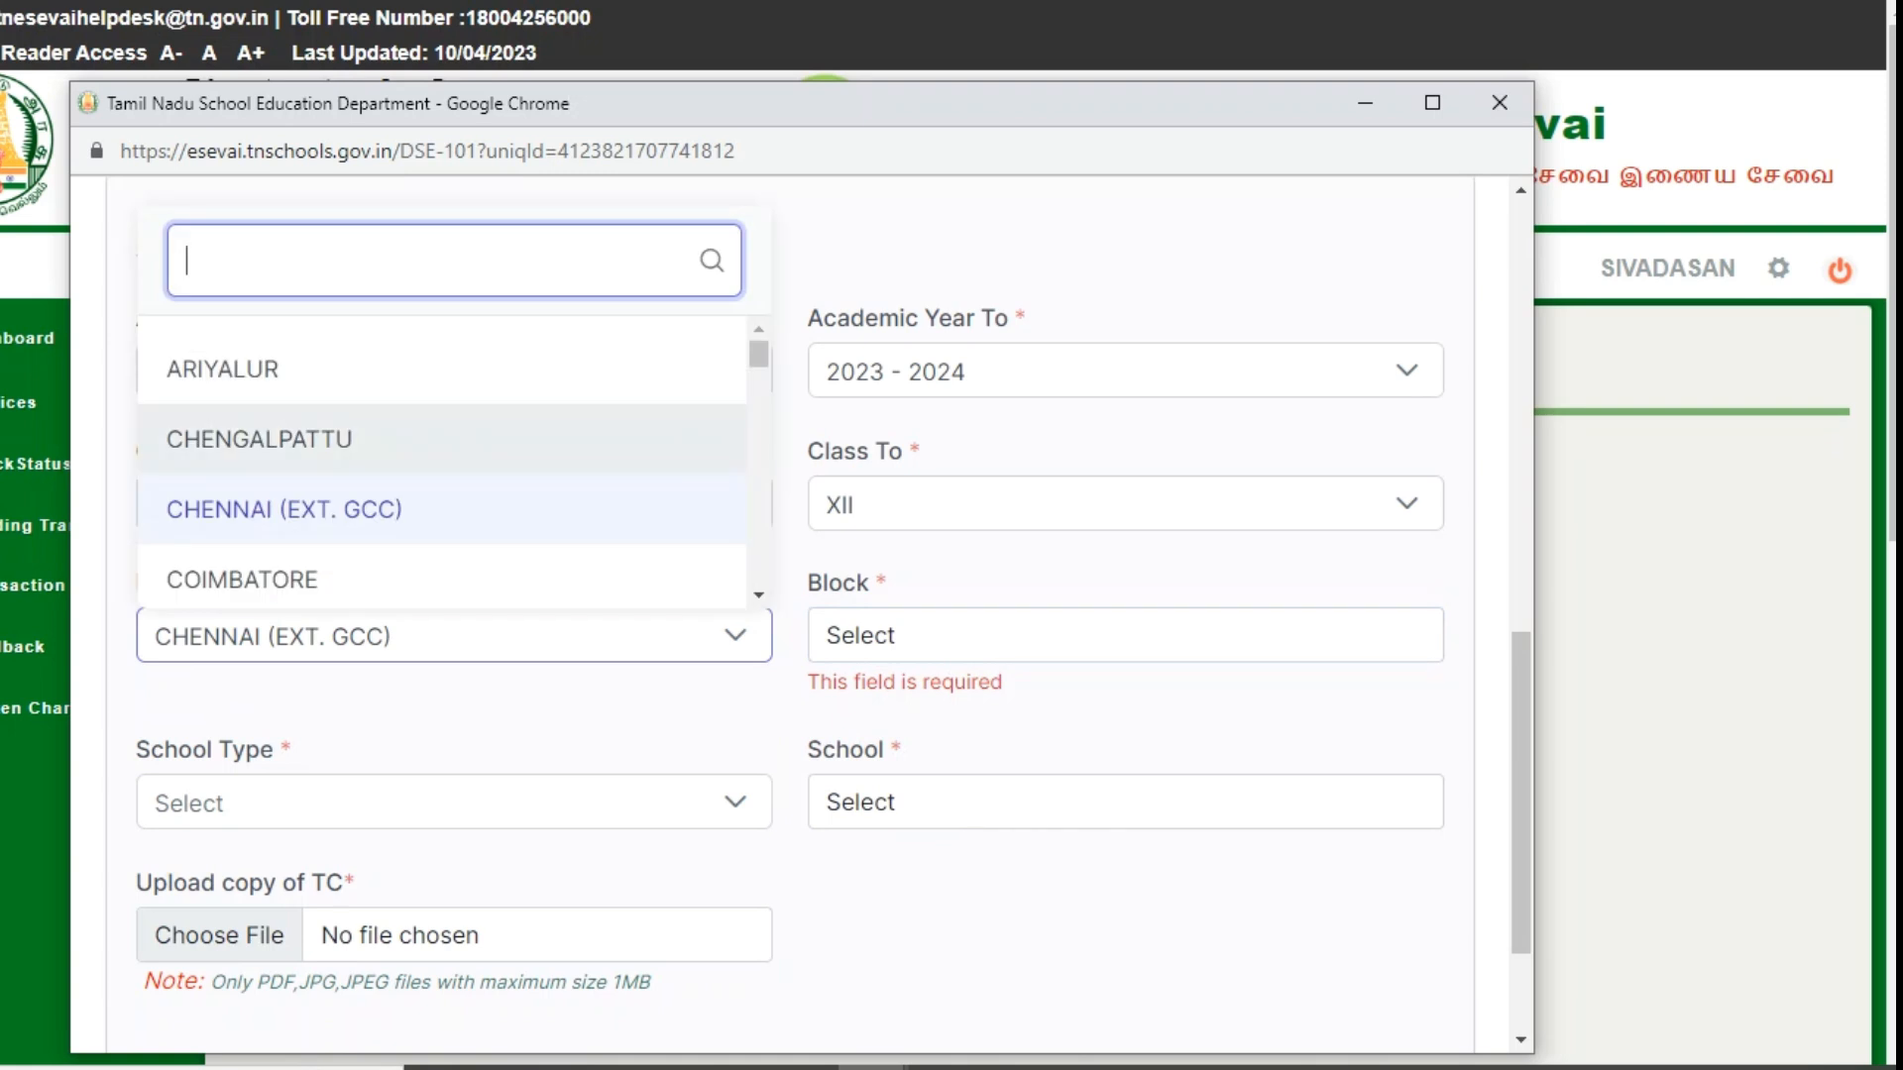
pyautogui.scroll(-15, 441, 461)
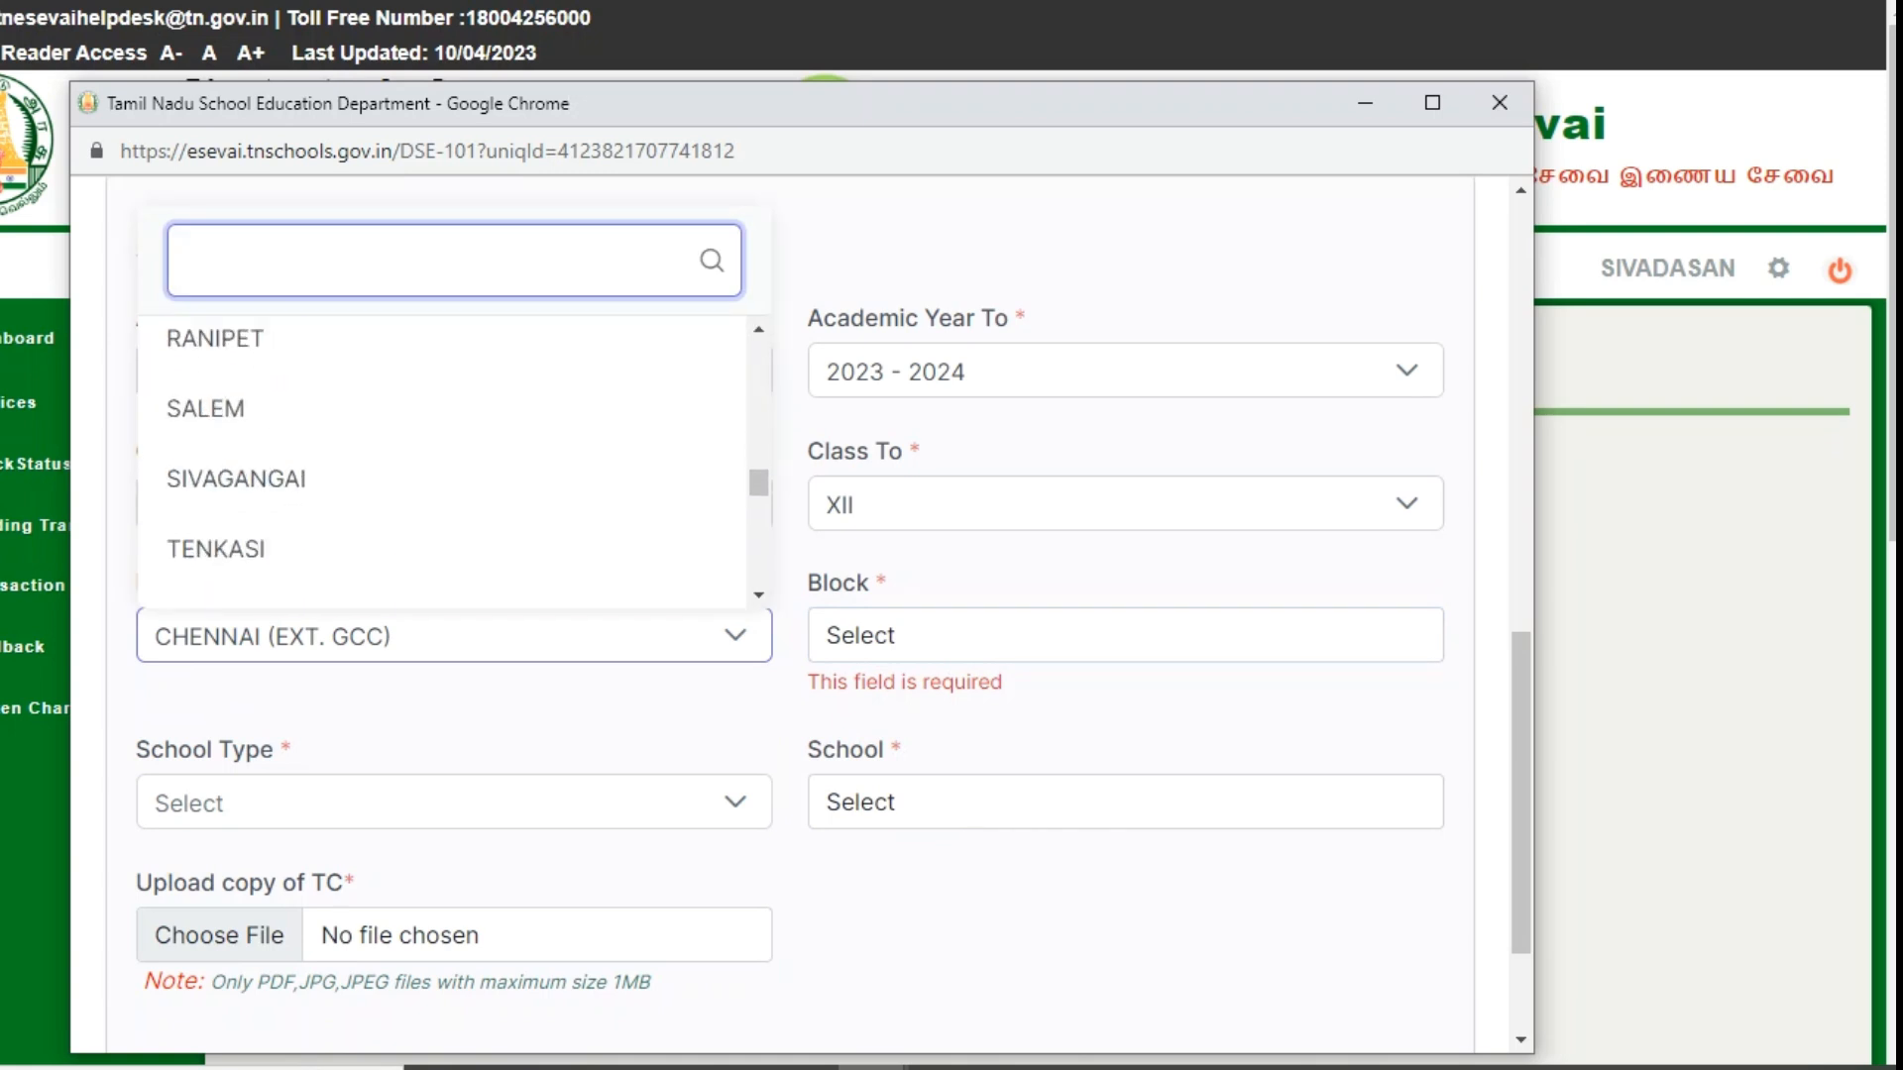
pyautogui.scroll(-10, 441, 421)
pyautogui.scroll(4, 441, 420)
pyautogui.scroll(20, 441, 892)
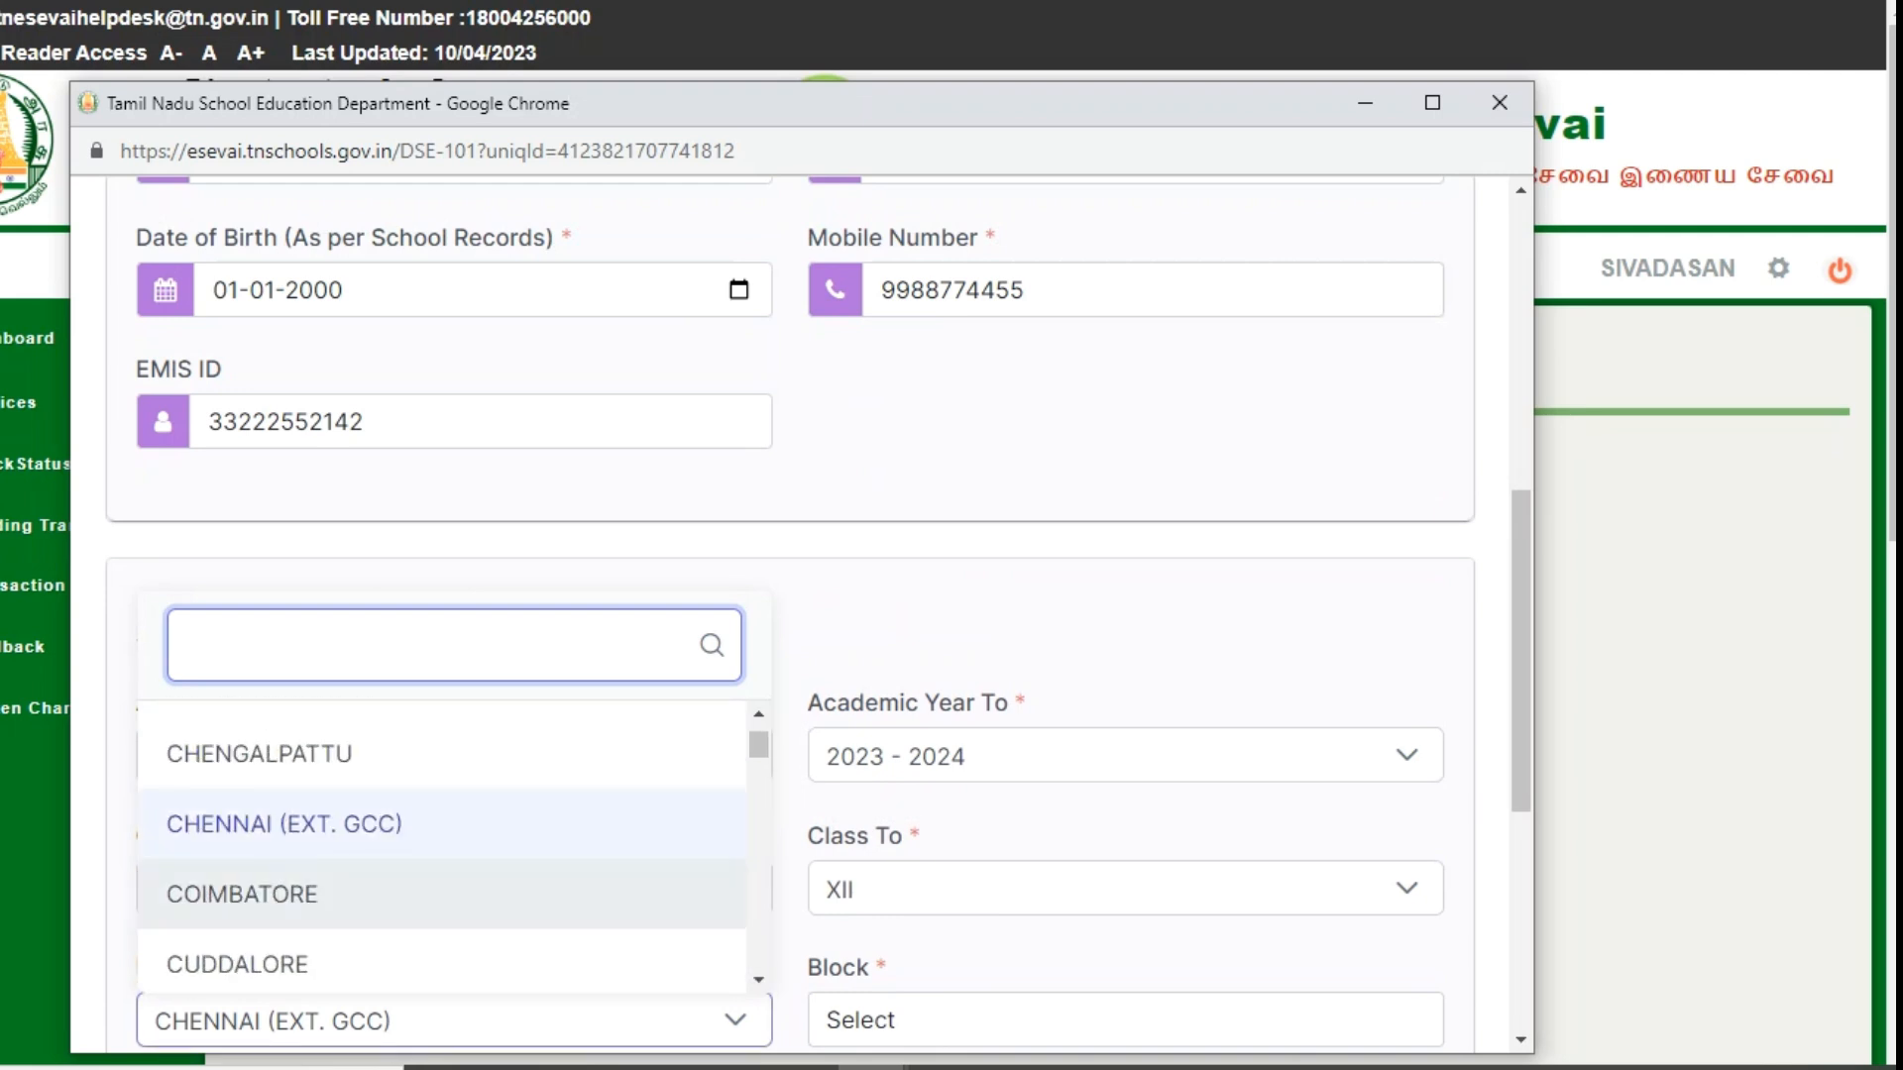
pyautogui.click(396, 825)
# - Choose block Anna Nagar, school type Government and school GOVT H.S, NERKUNDRAM
pyautogui.scroll(-2, 892, 743)
pyautogui.click(991, 728)
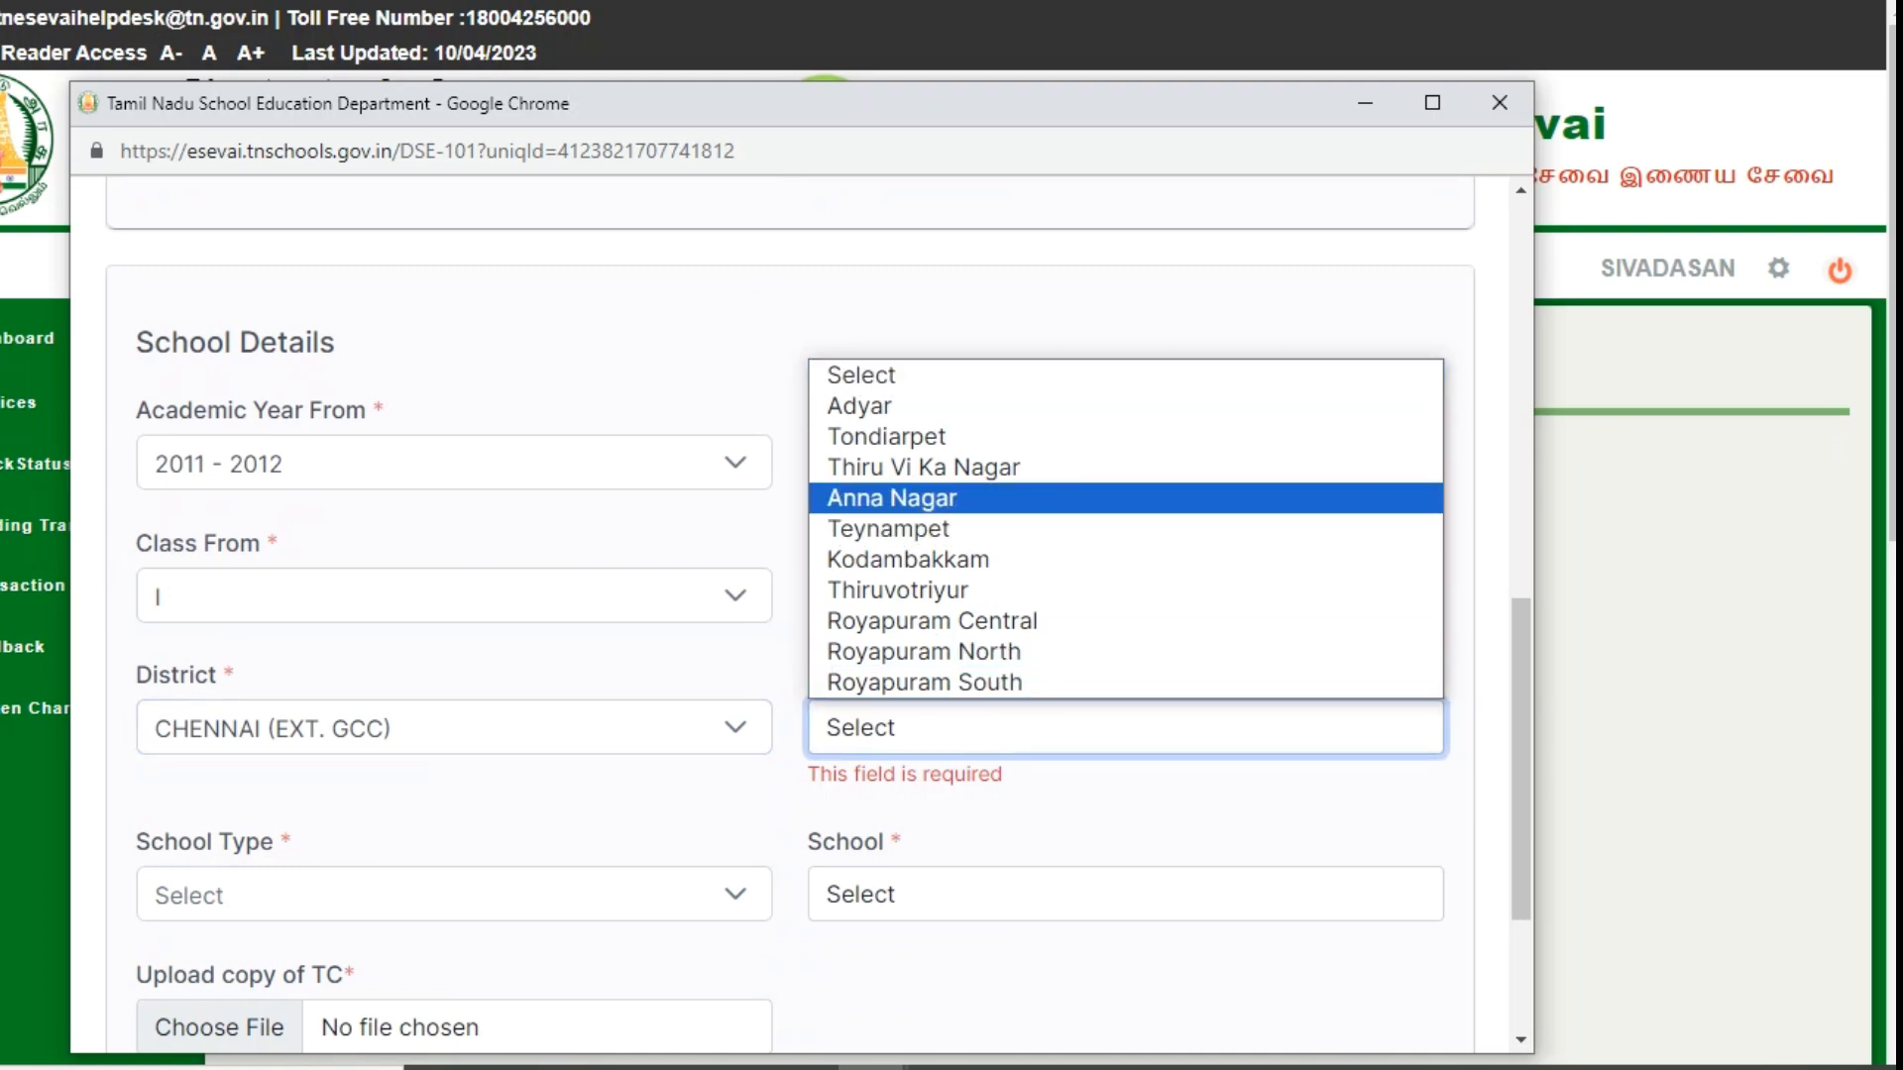
pyautogui.click(892, 498)
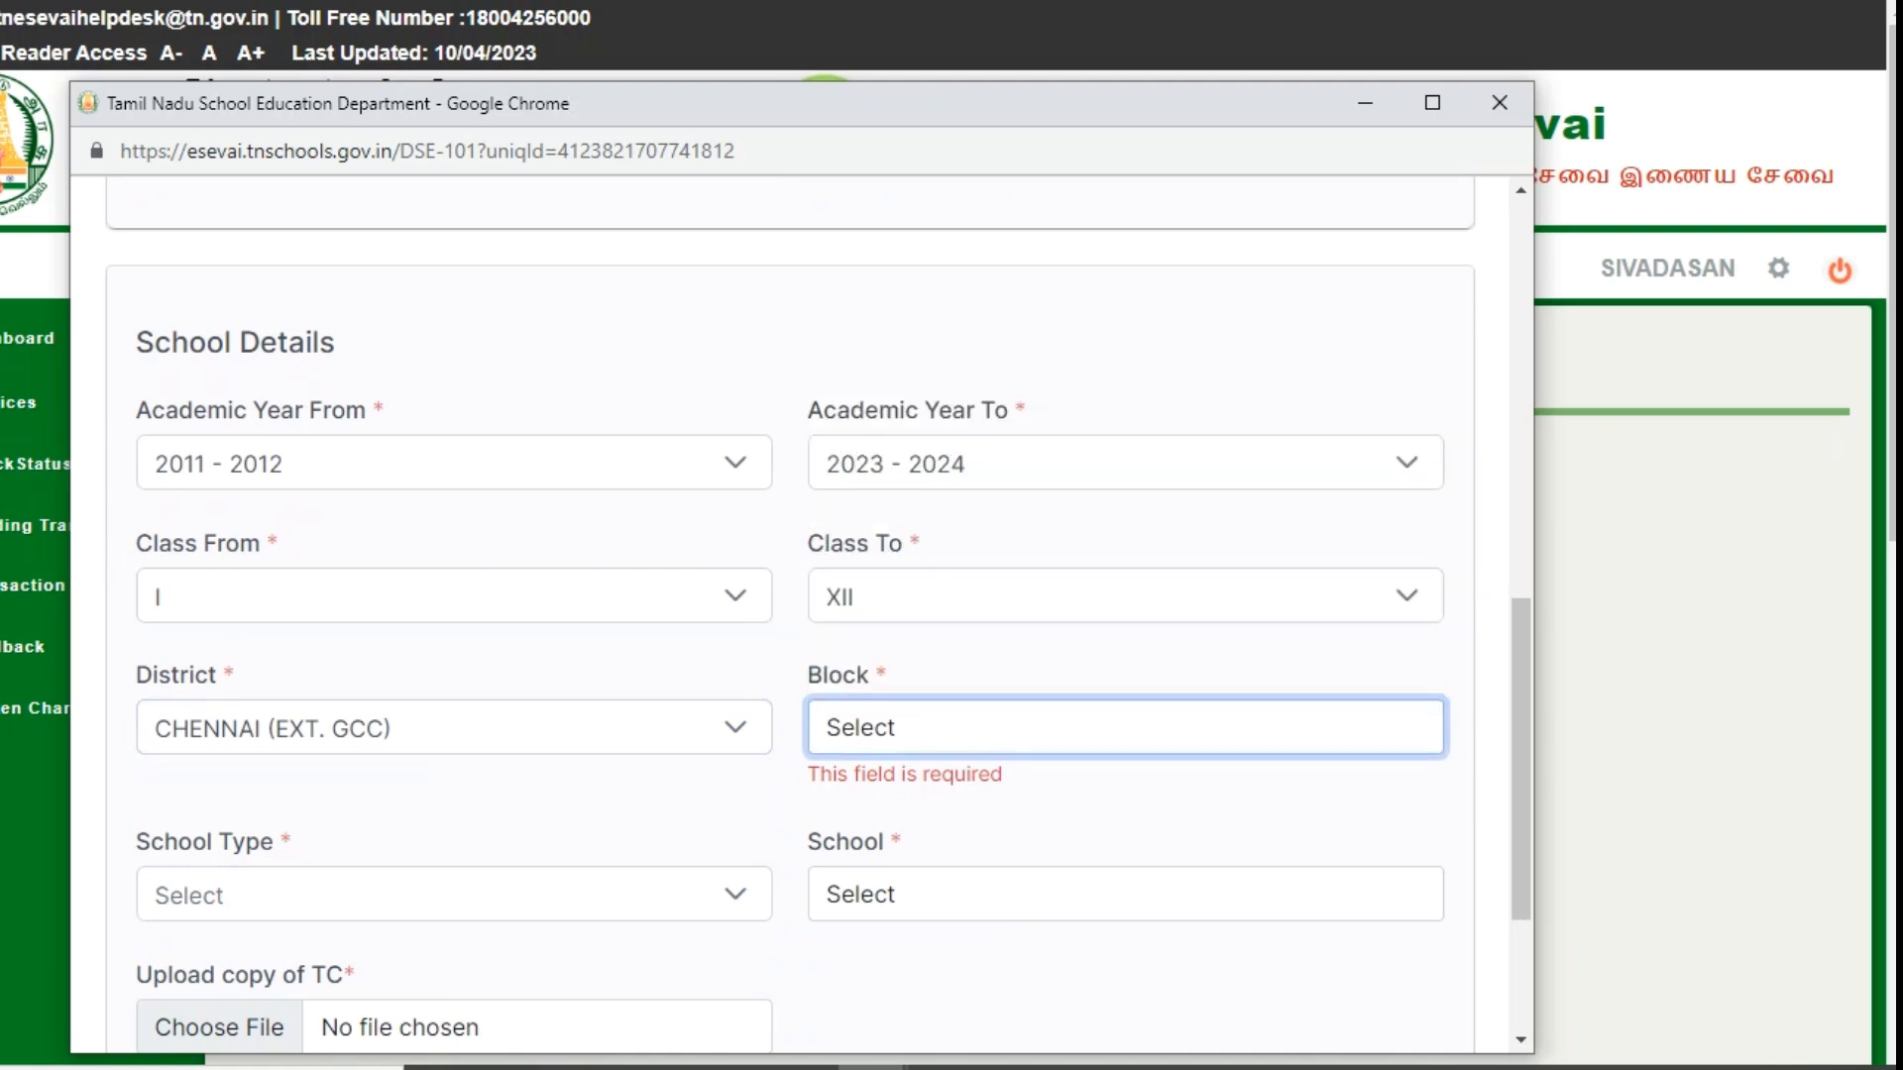
pyautogui.click(446, 860)
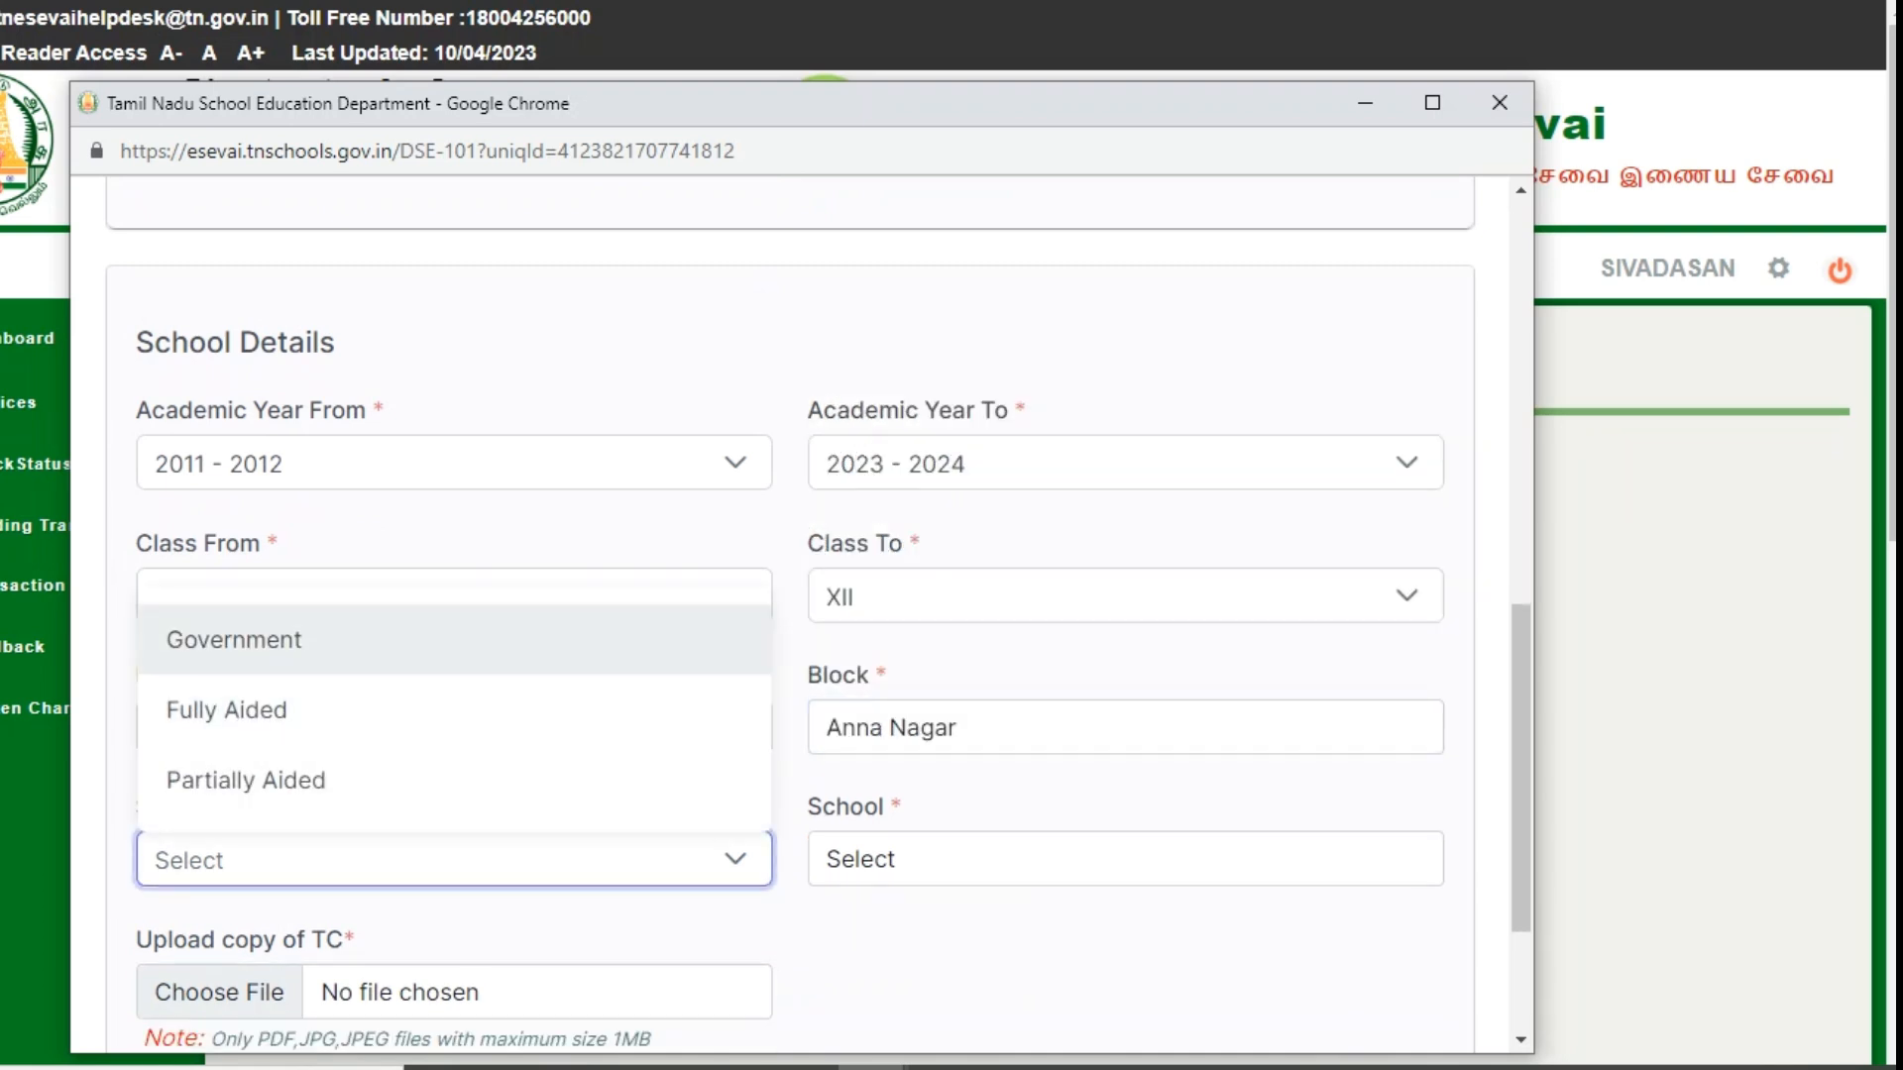
pyautogui.click(234, 639)
pyautogui.click(1125, 859)
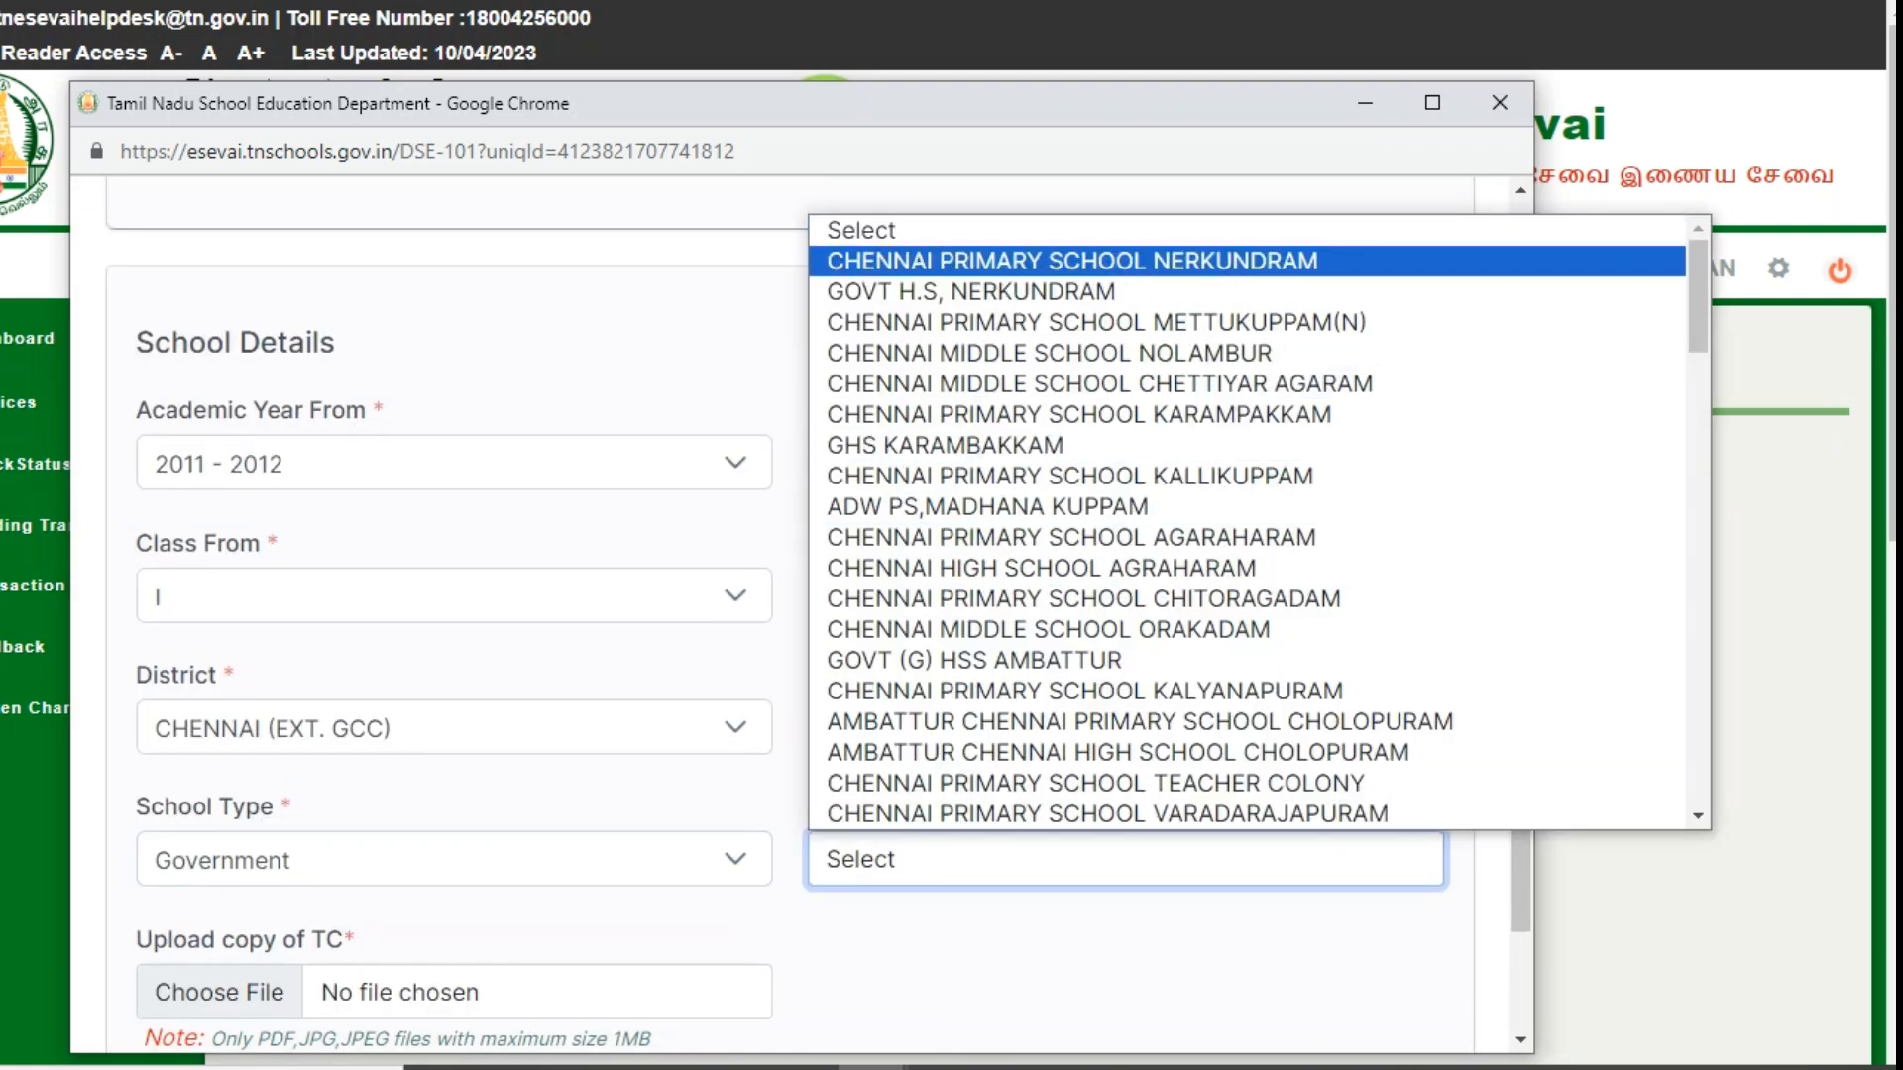
pyautogui.press('Return')
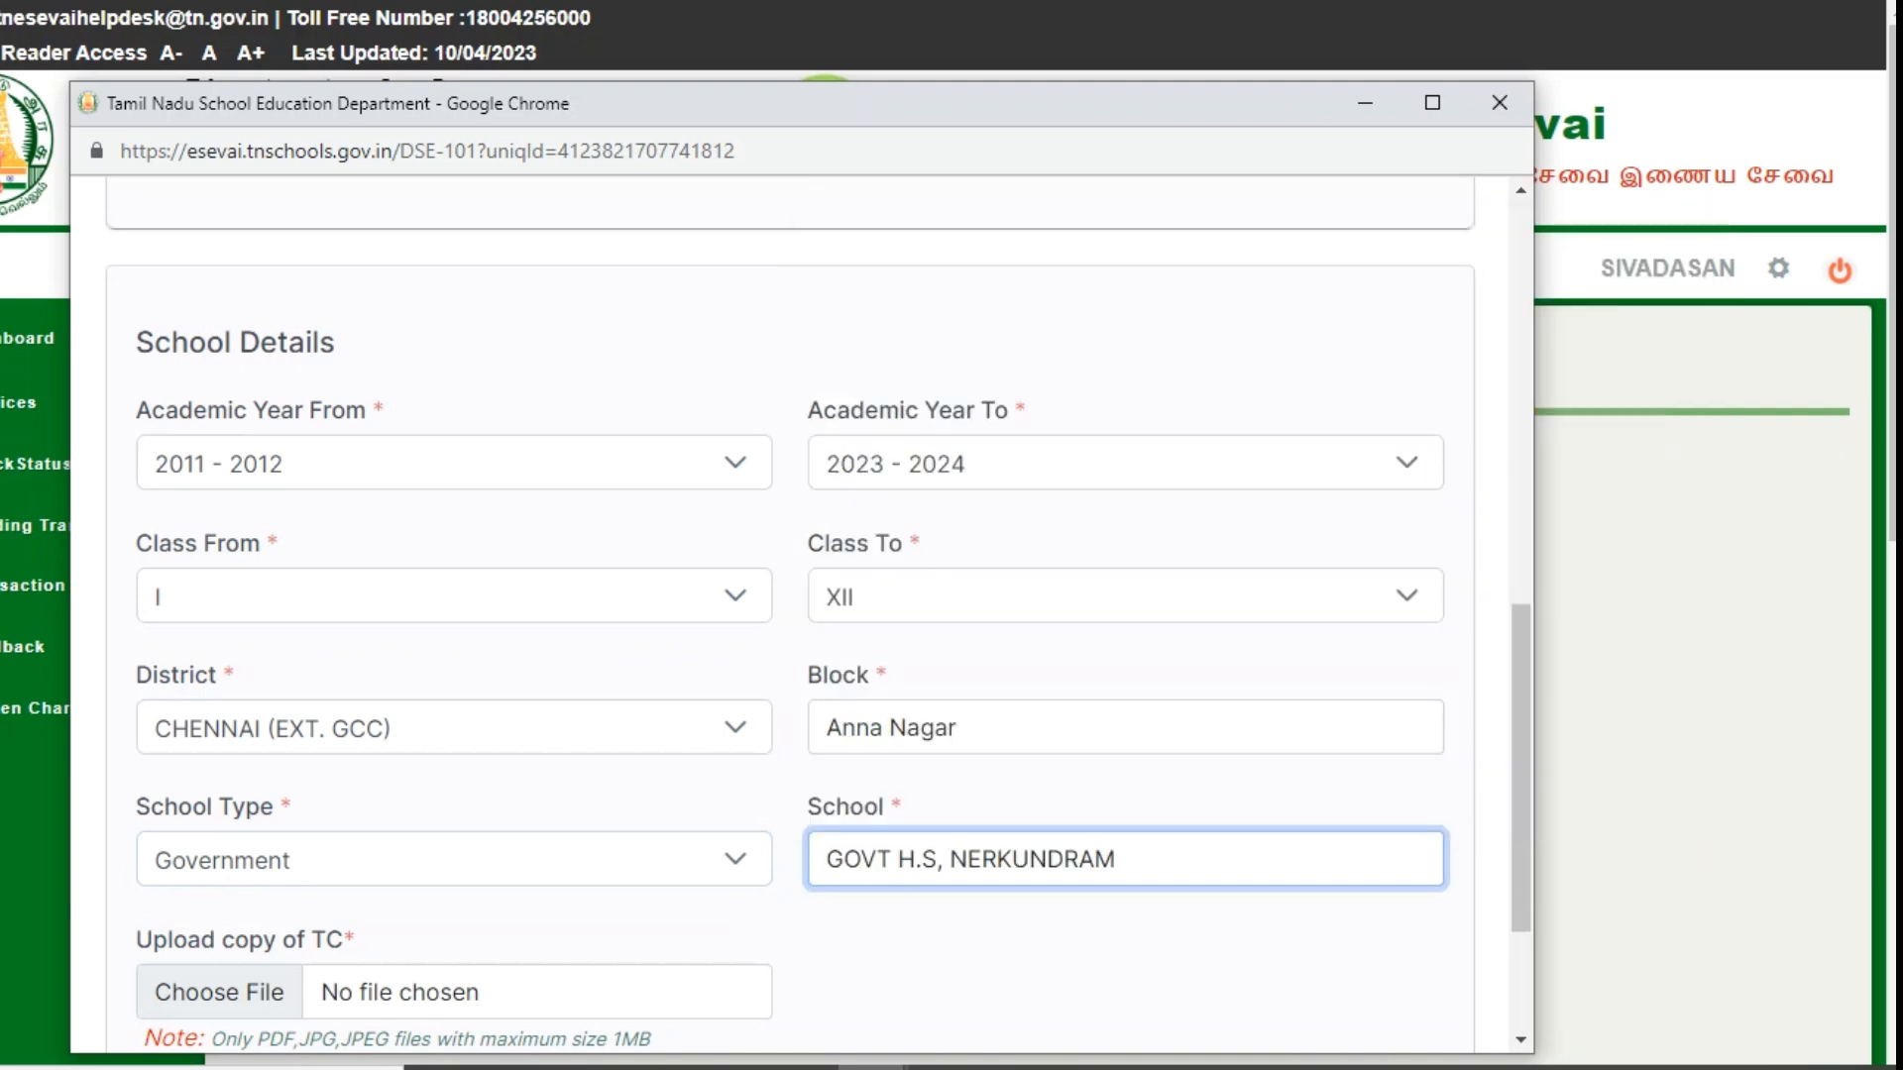
pyautogui.scroll(-3, 790, 614)
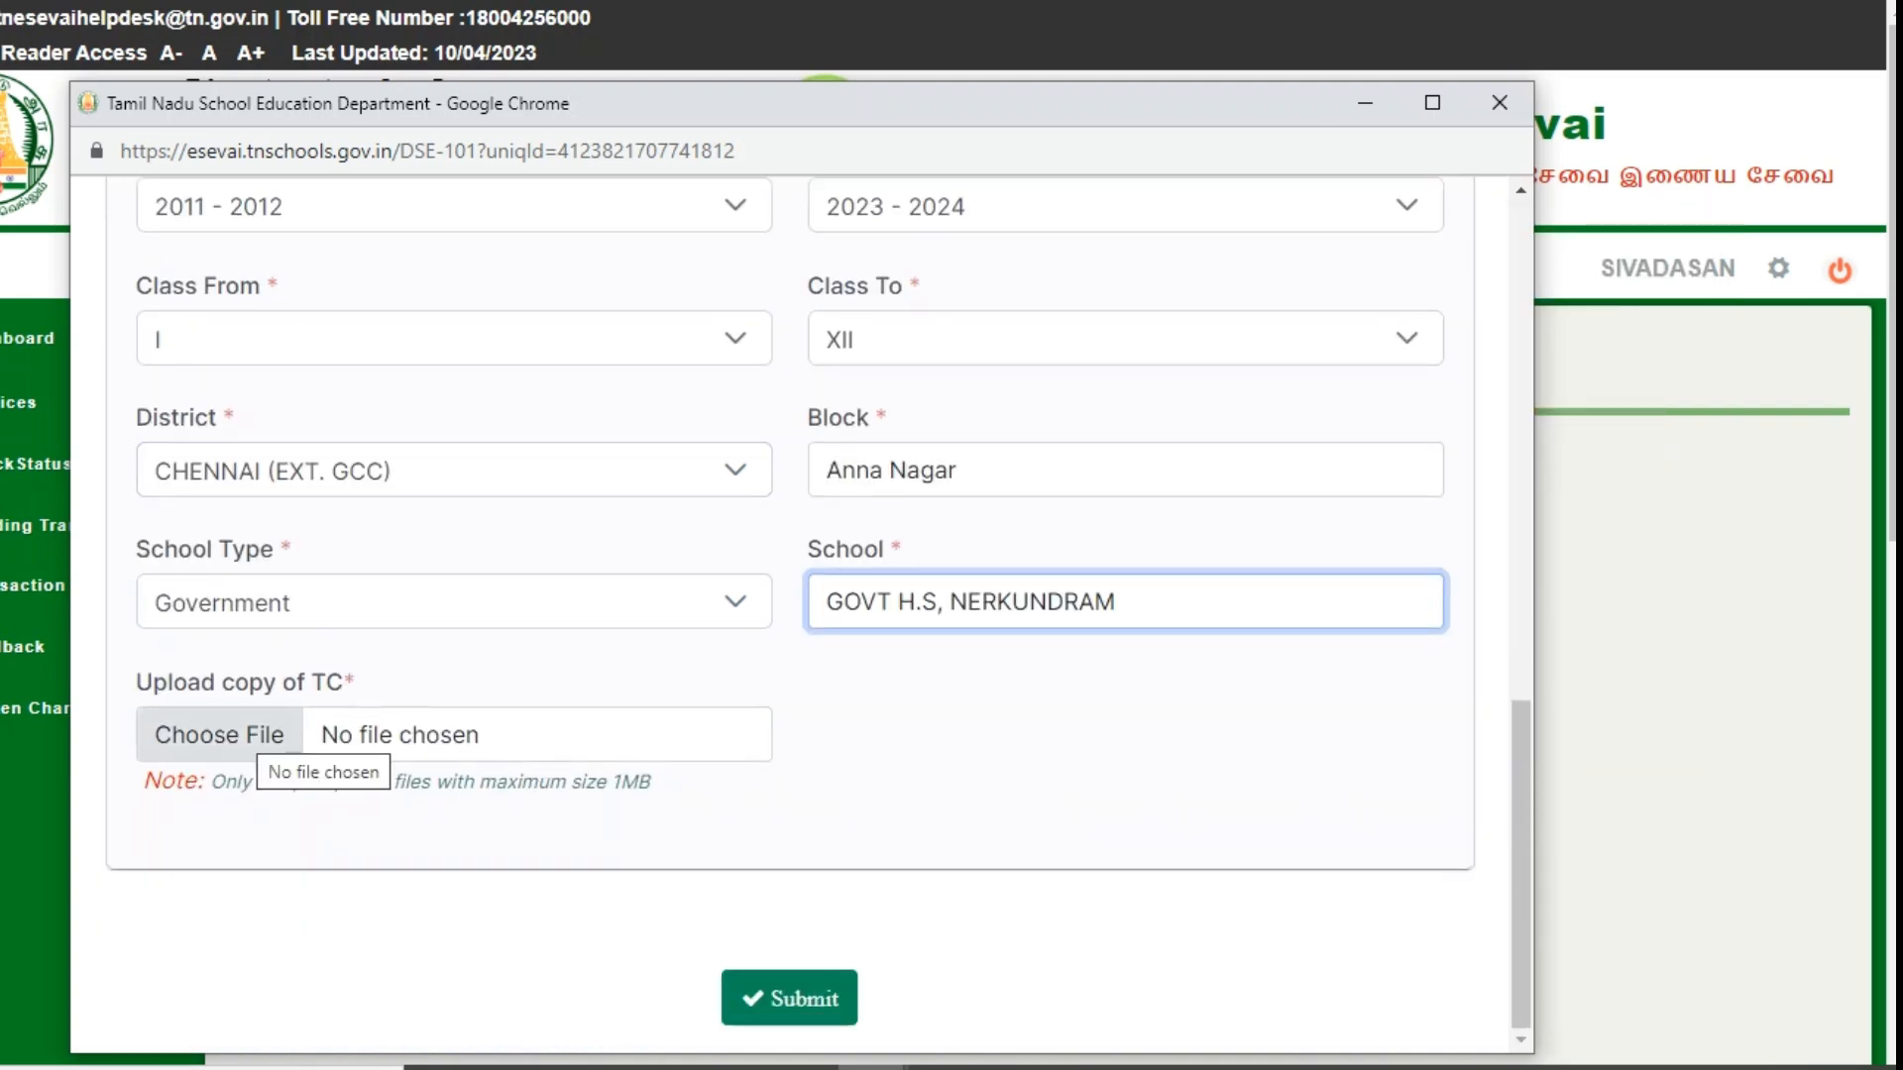
# - Attach the TC copy and change the study end to 2020 - 2021, class IX
pyautogui.click(254, 736)
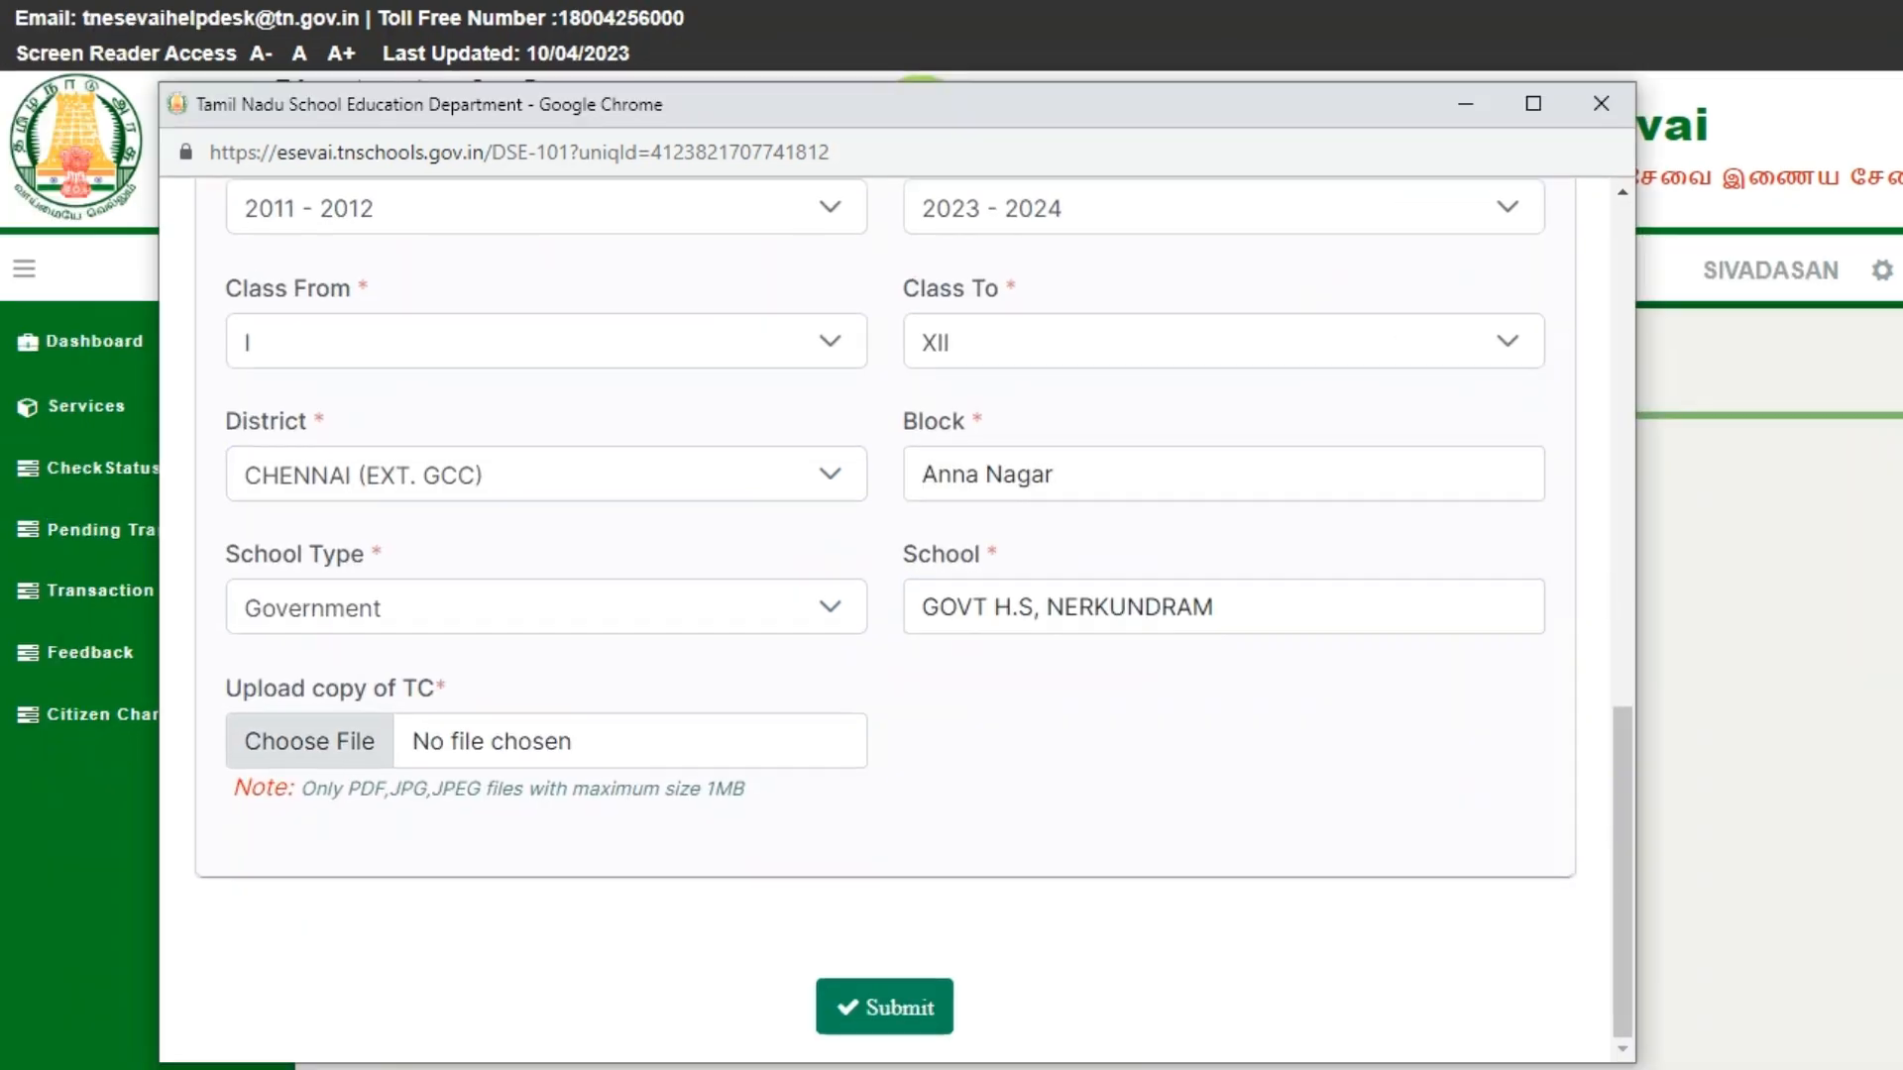
pyautogui.scroll(3, 887, 615)
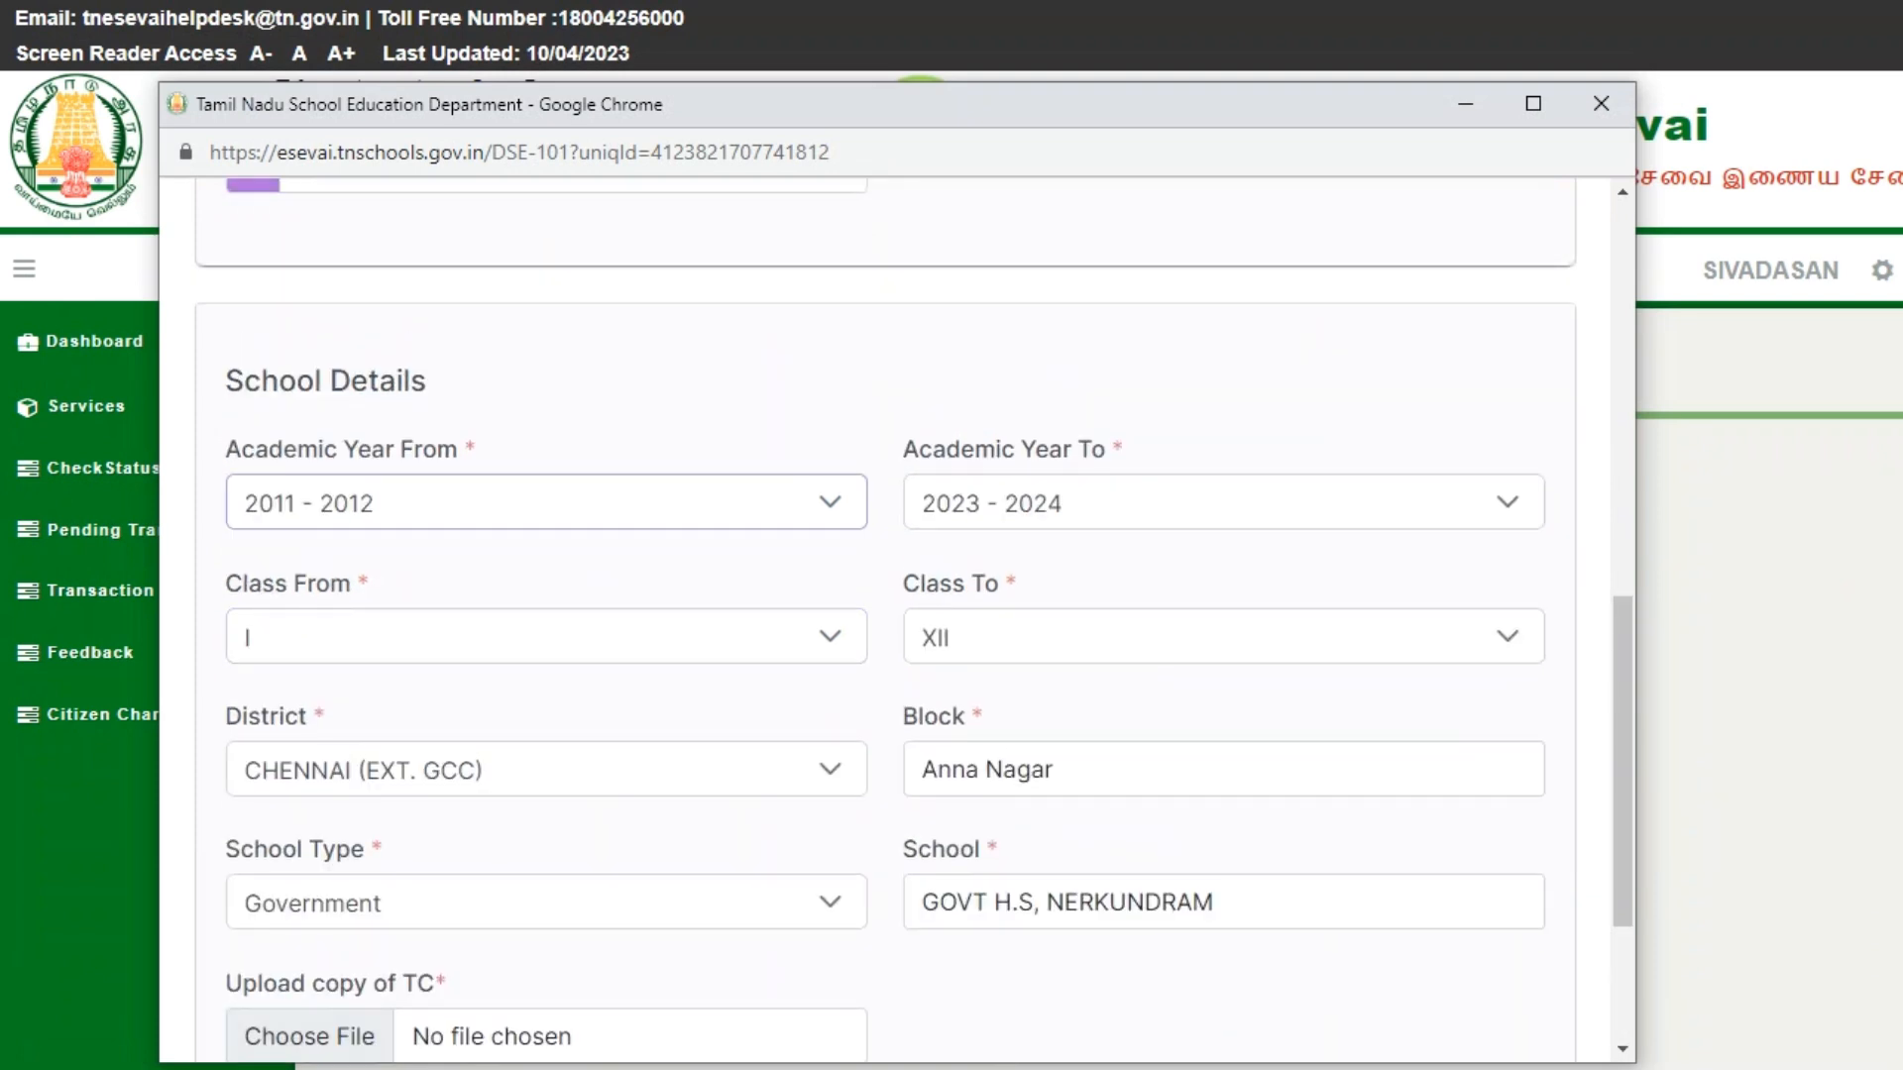
pyautogui.click(1224, 503)
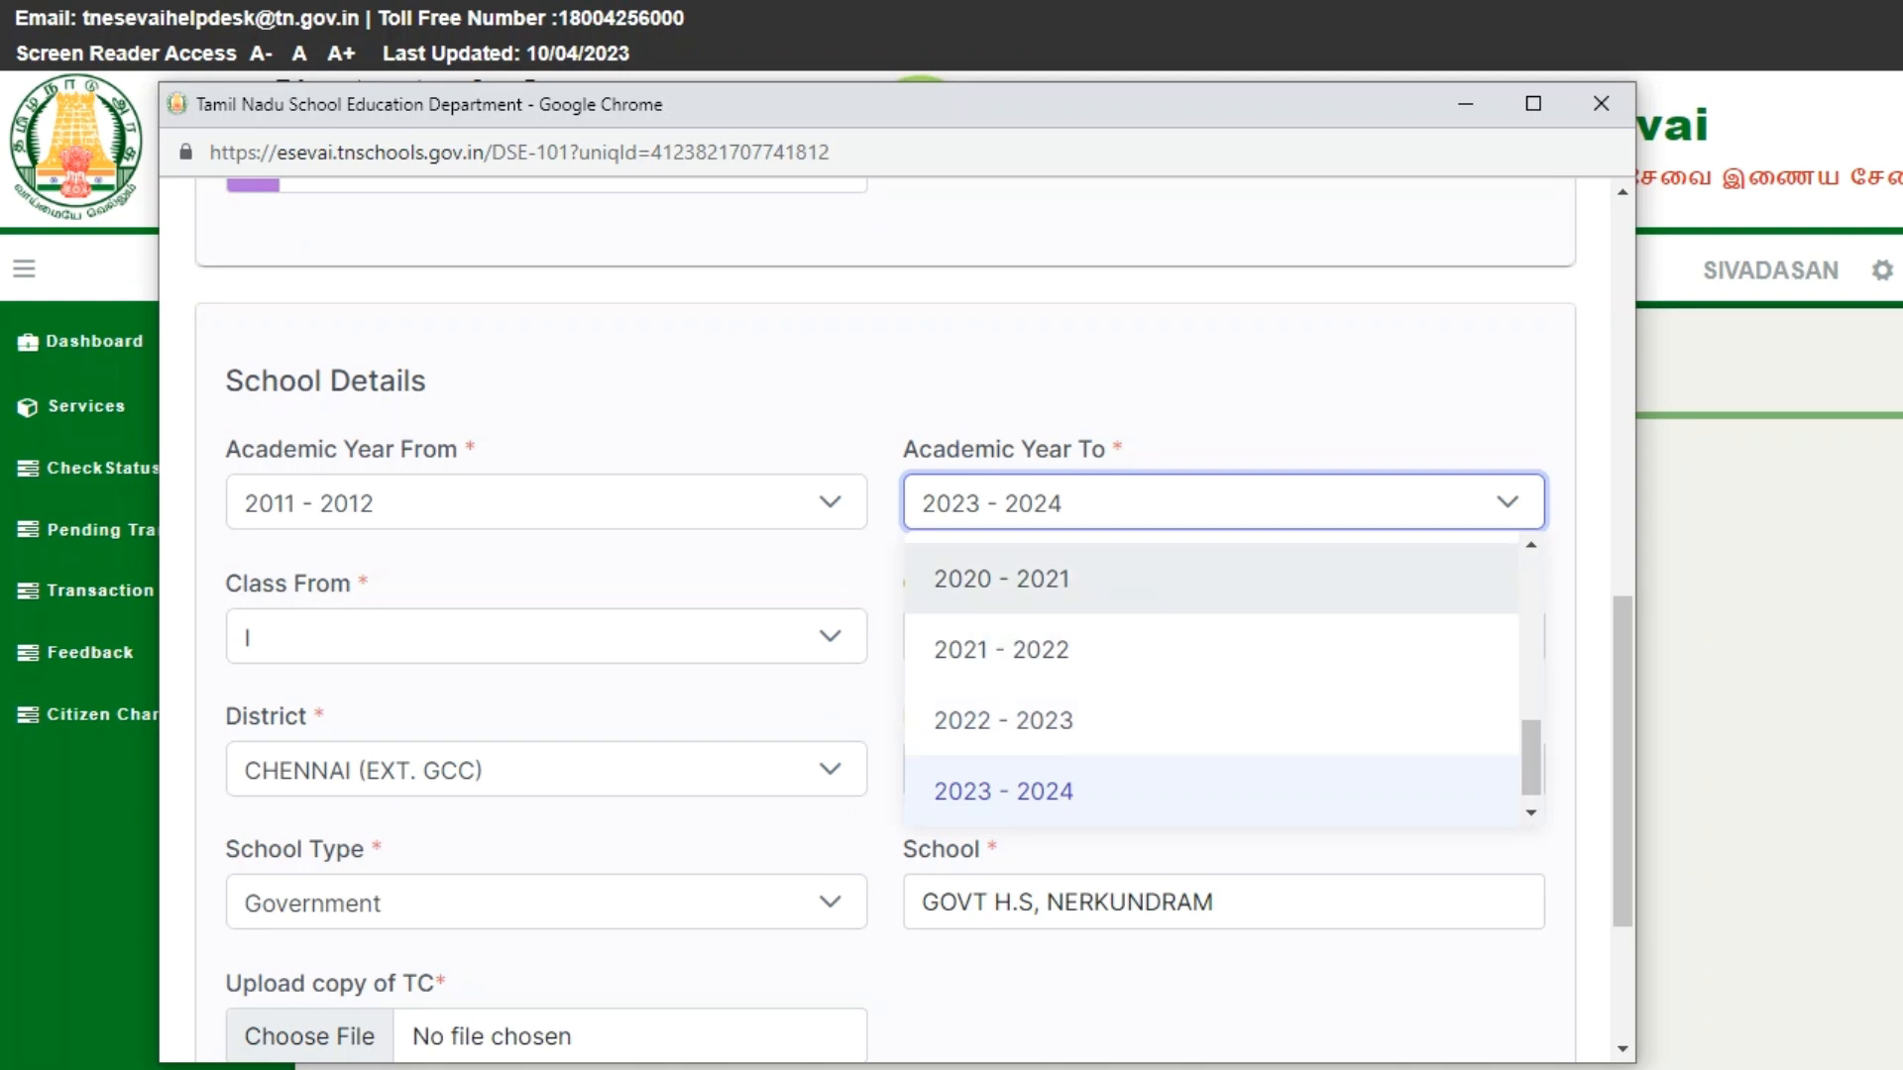
pyautogui.click(1001, 579)
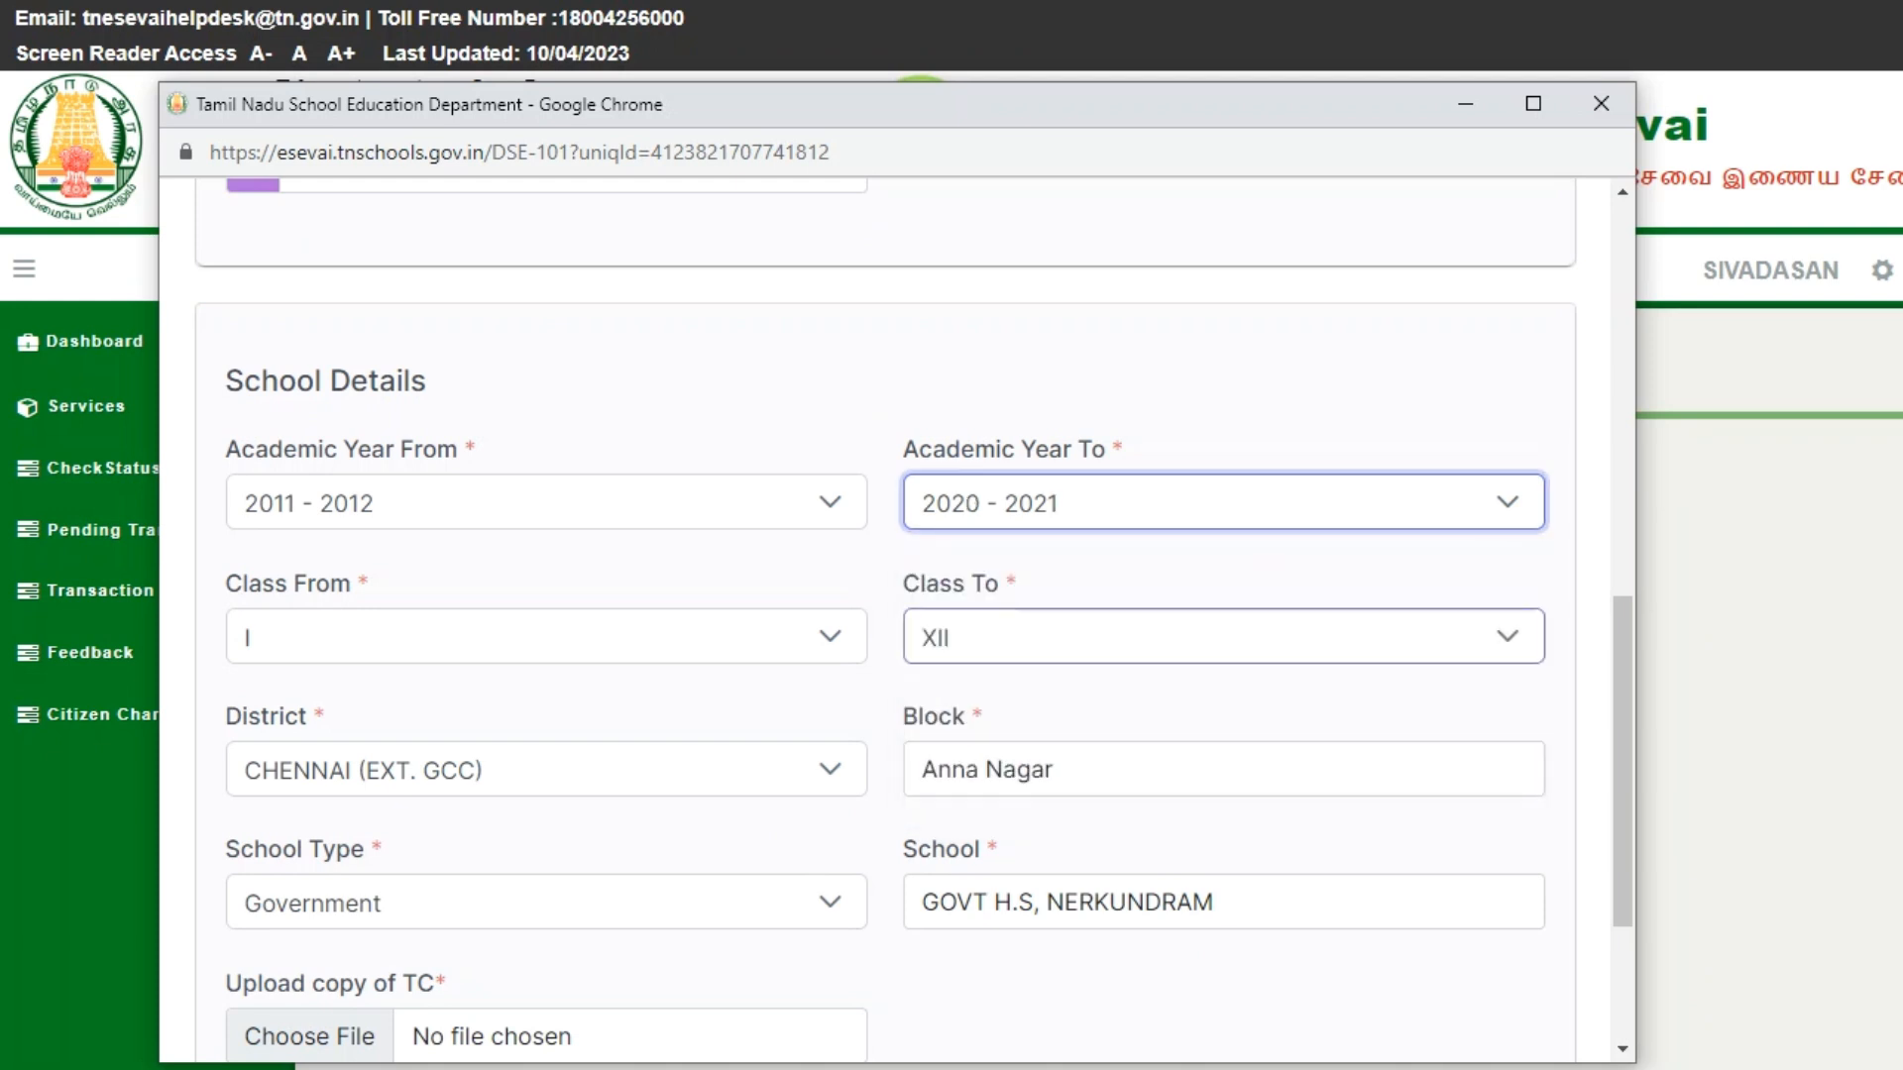
pyautogui.click(1224, 637)
pyautogui.click(944, 713)
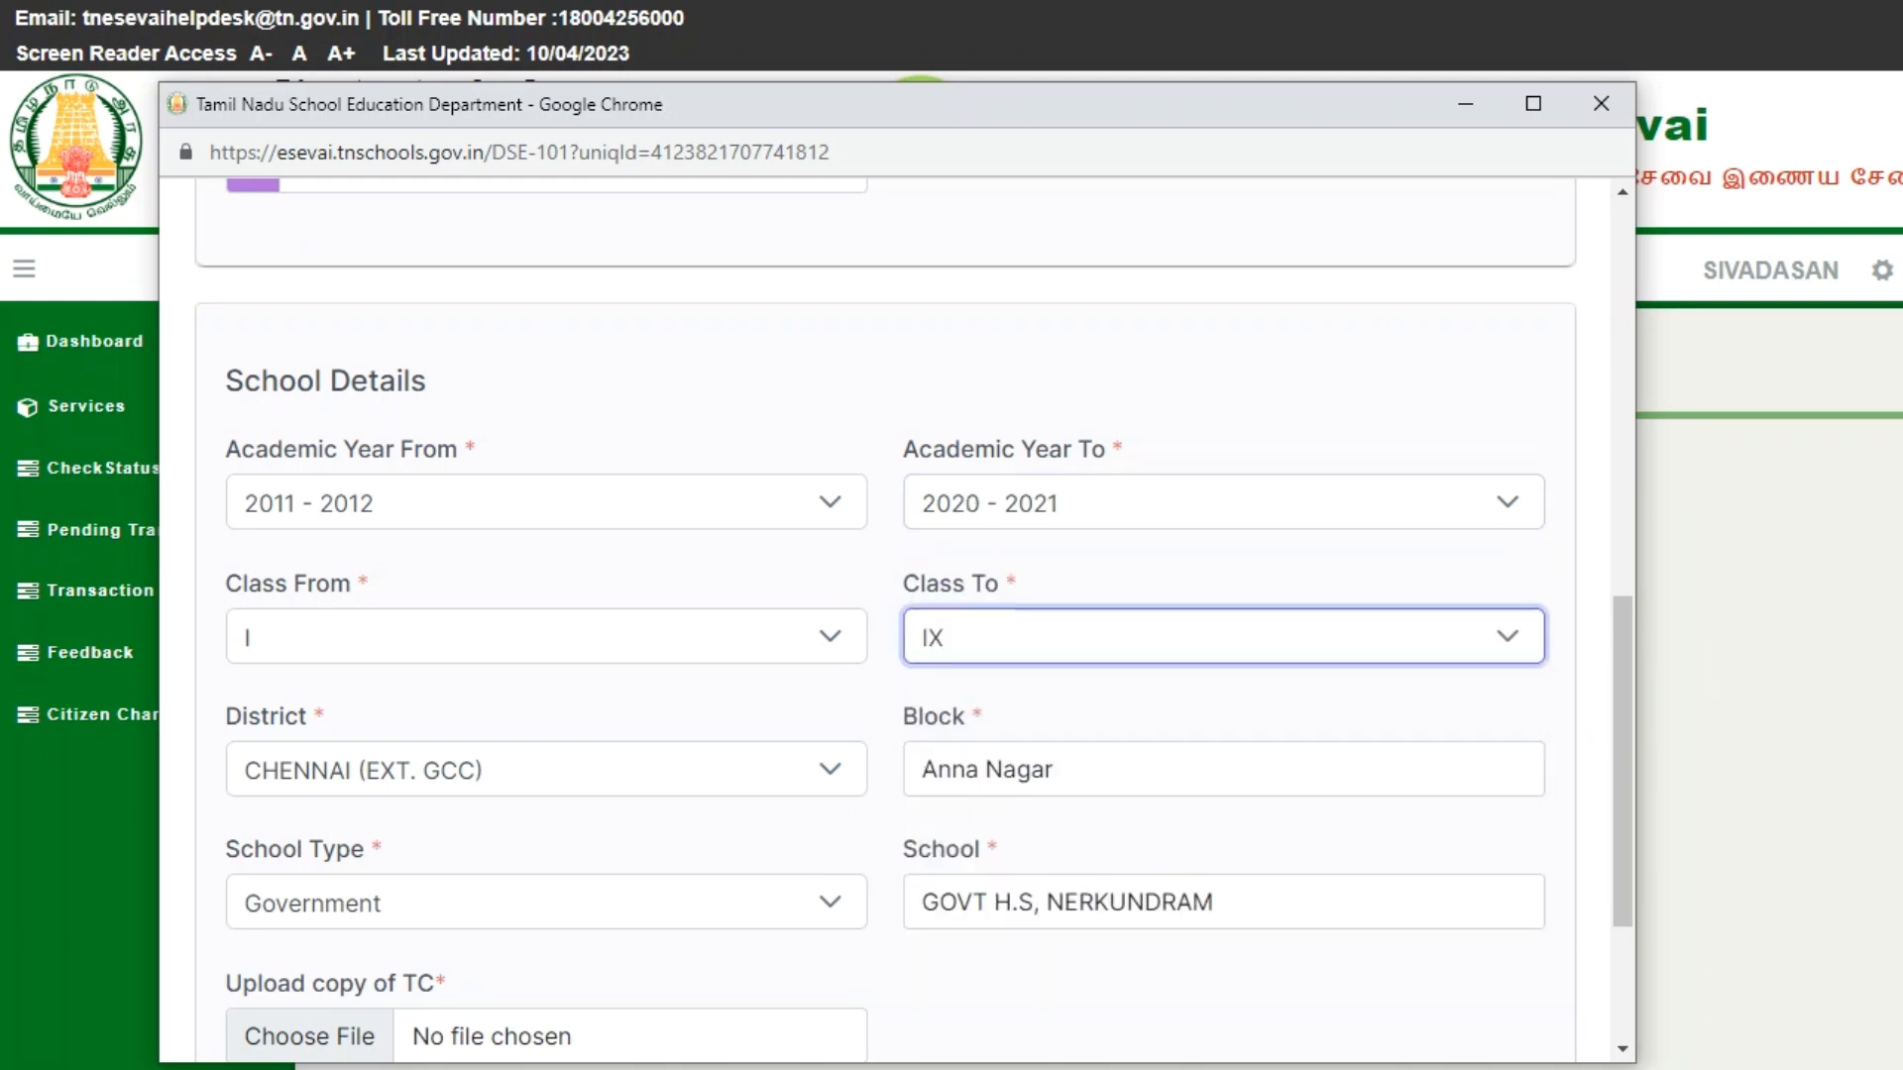
# - Submit the DSE-101 application and confirm the submission
pyautogui.scroll(-3, 912, 621)
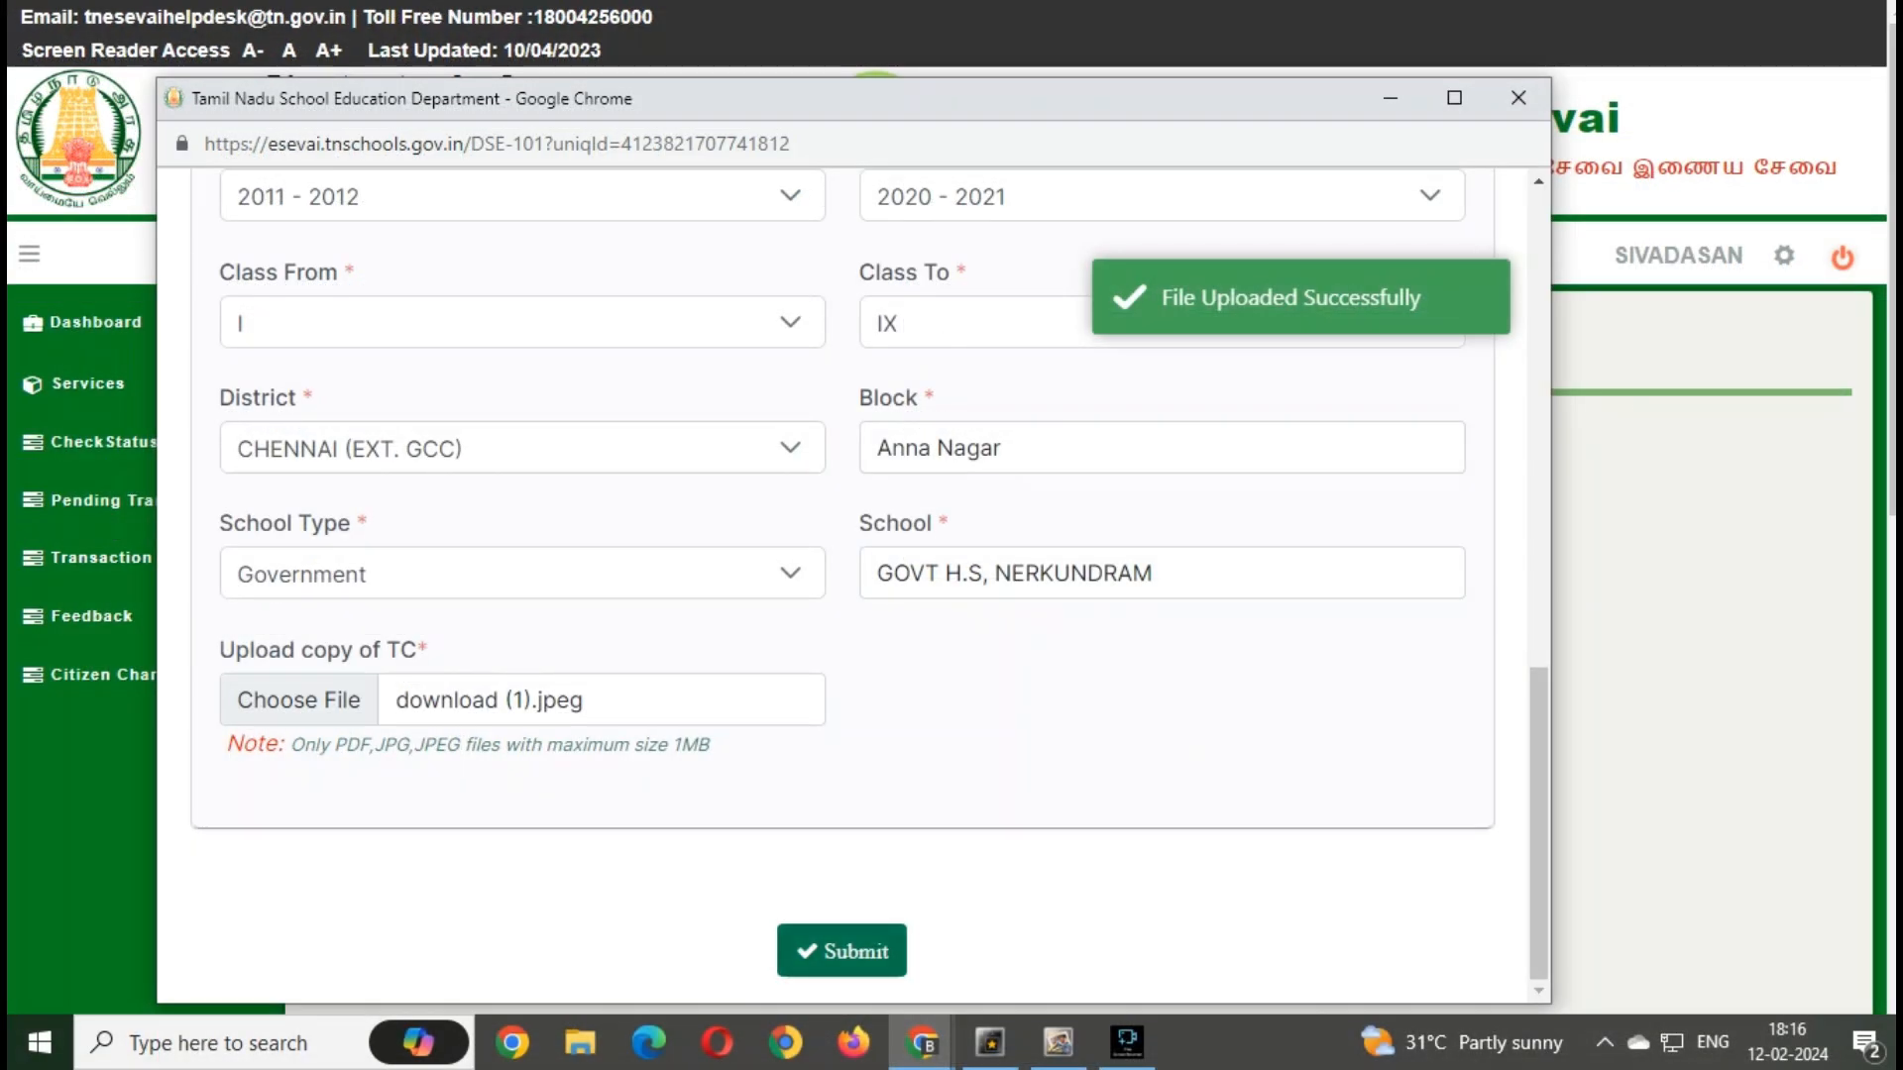
pyautogui.click(842, 951)
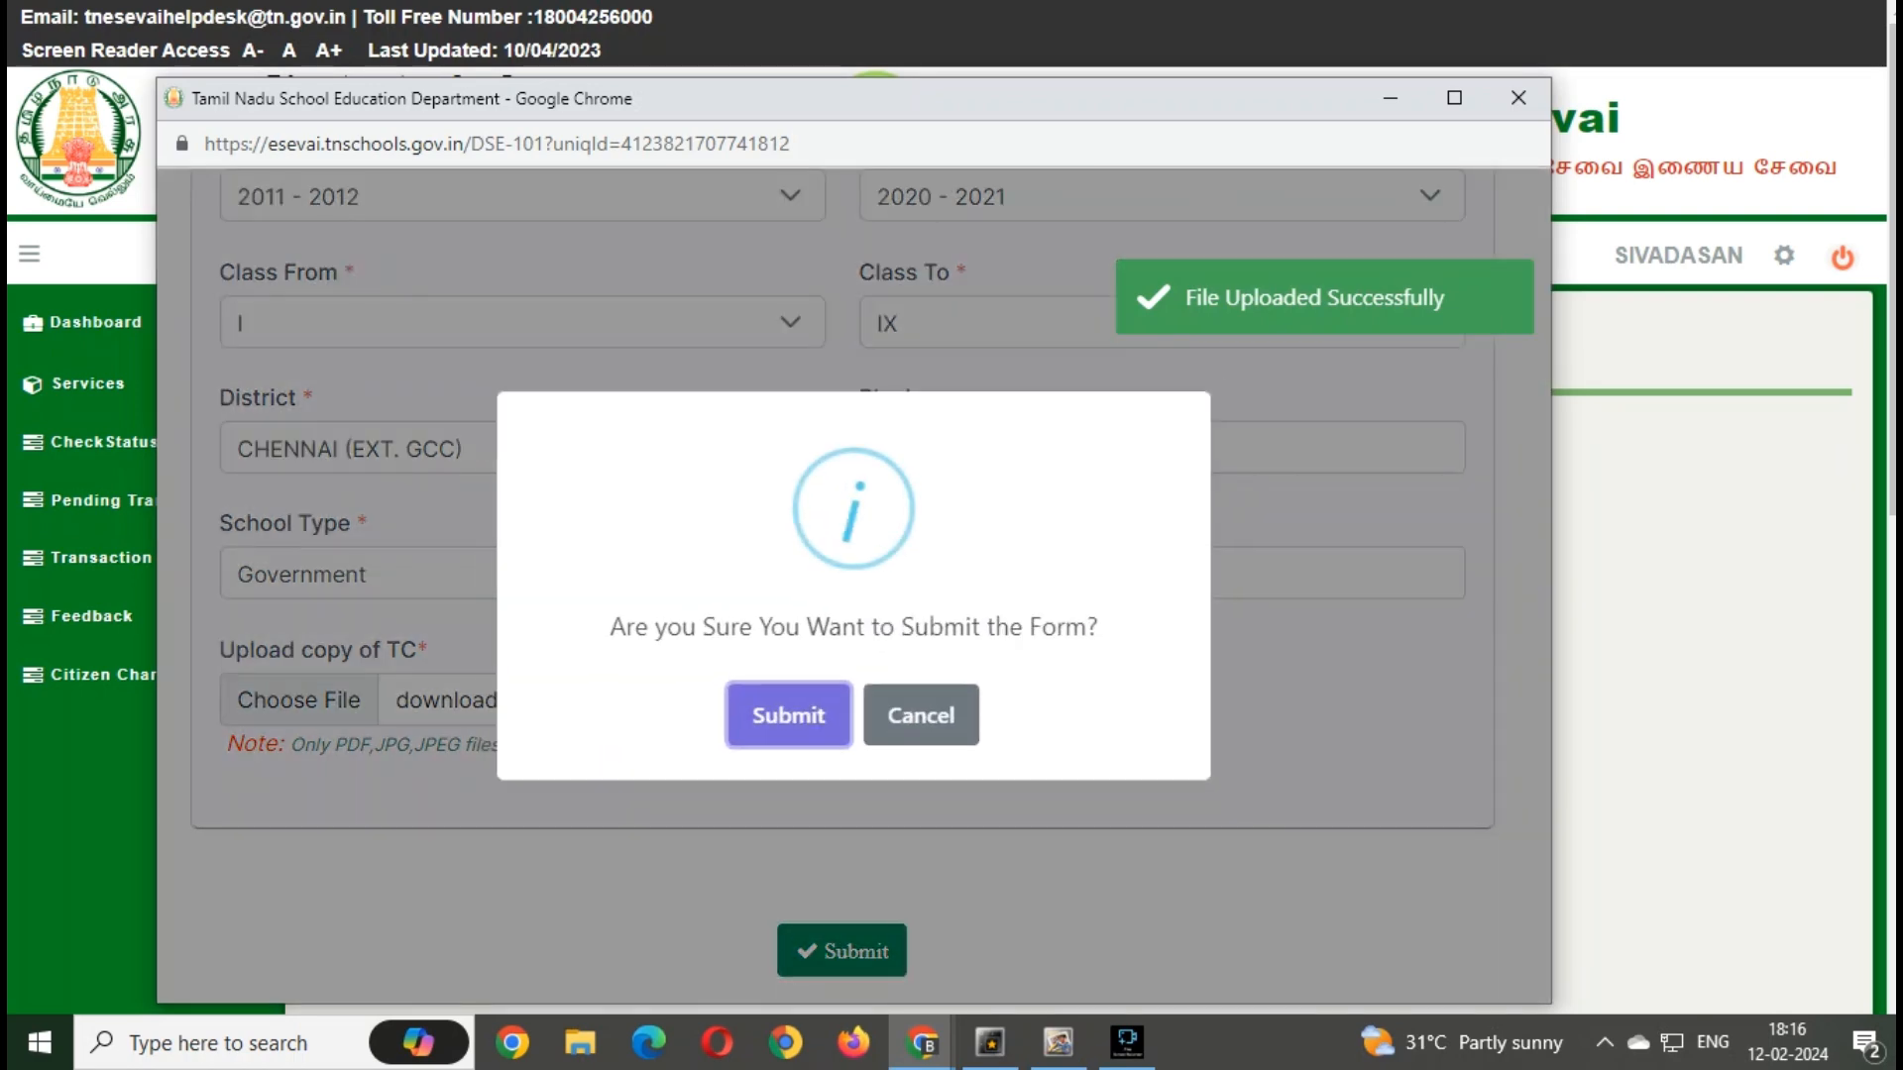
pyautogui.click(787, 714)
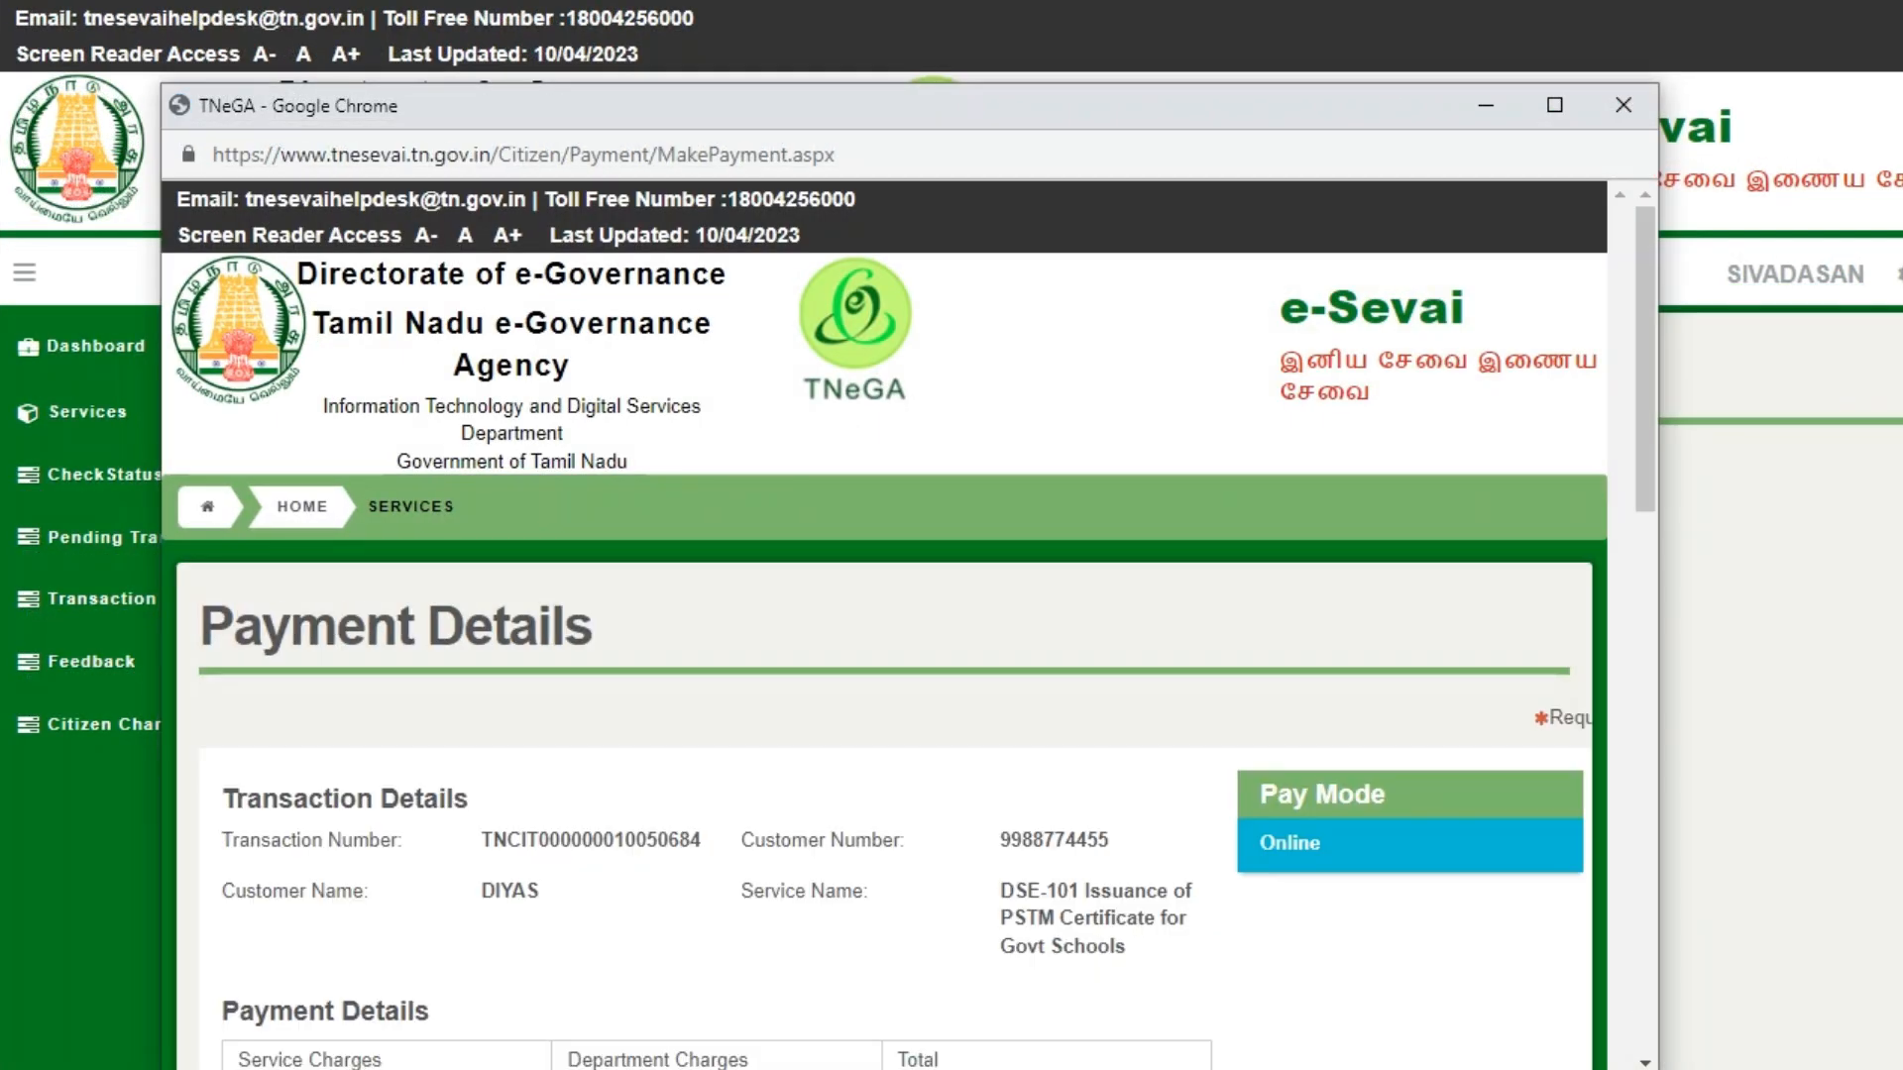
# - Agree to the terms and conditions and go to BillDesk to pay the ₹60 fee
pyautogui.scroll(-6, 892, 625)
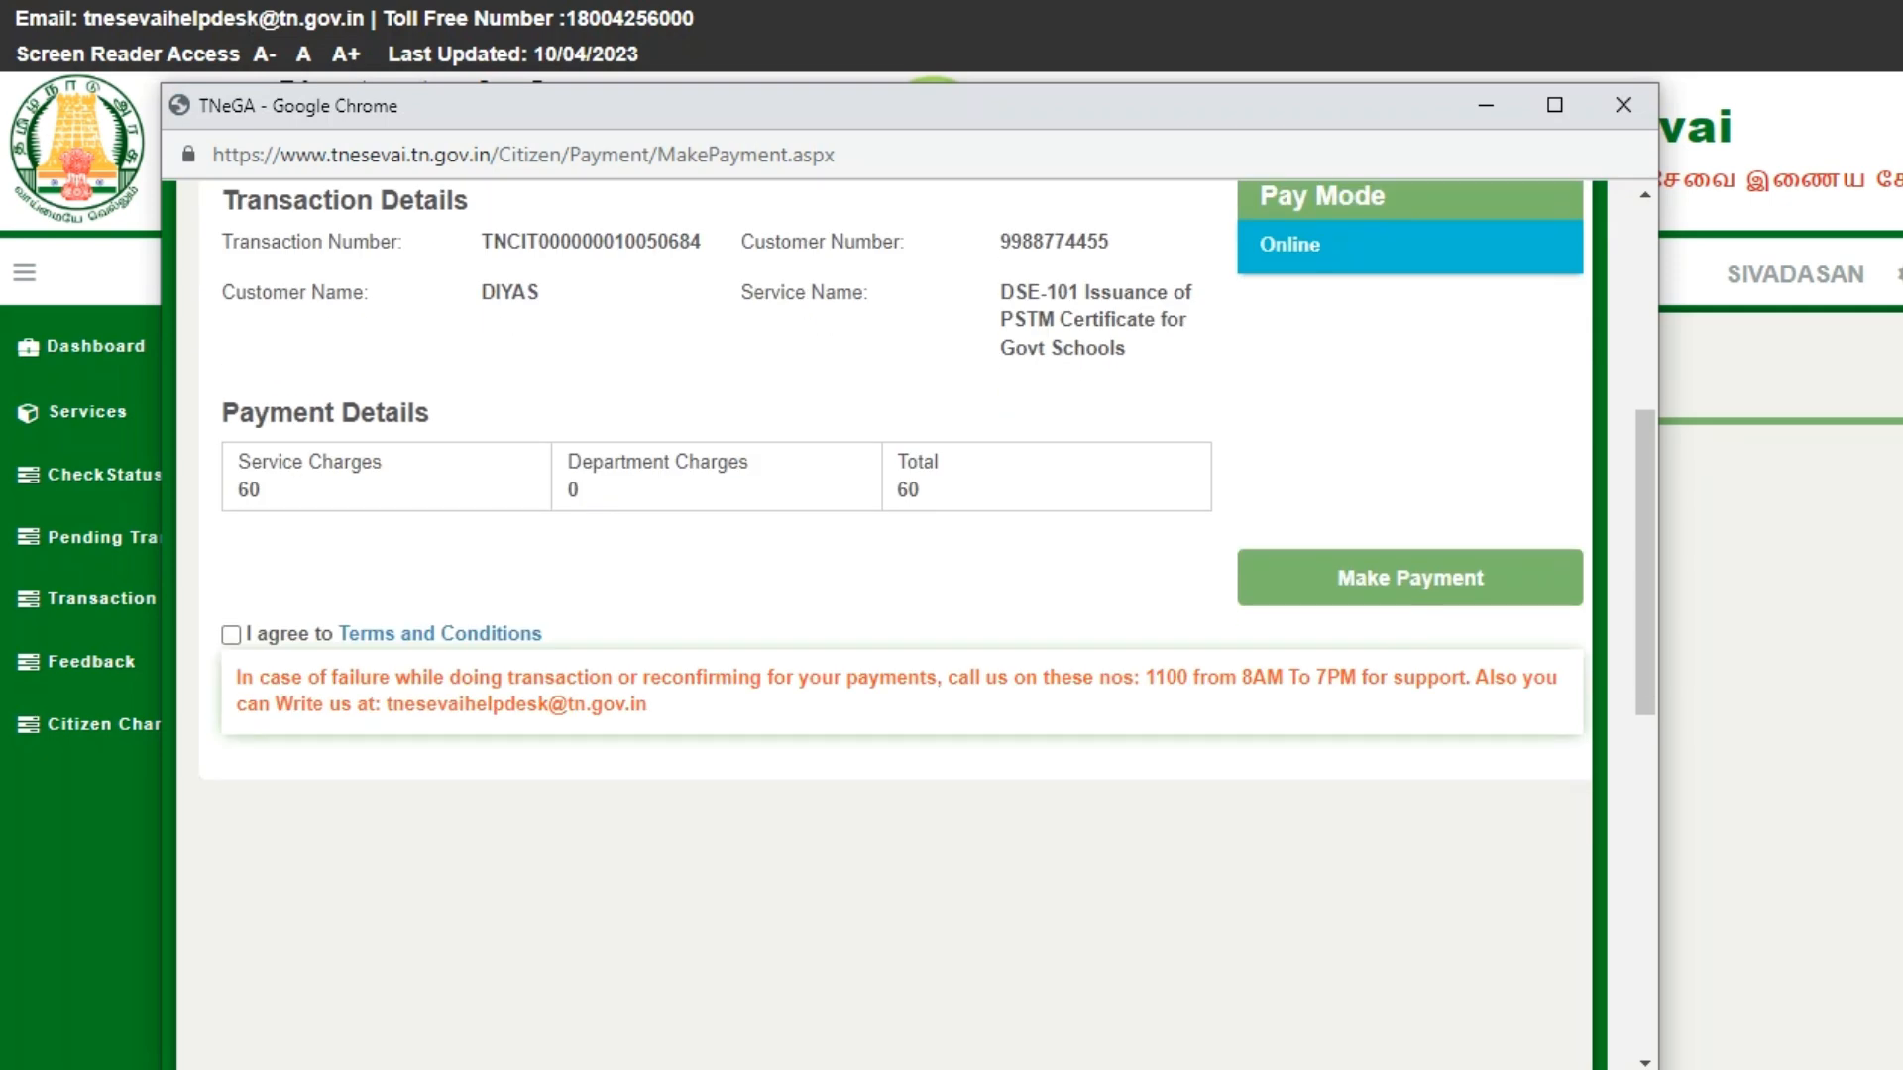
pyautogui.scroll(3, 892, 625)
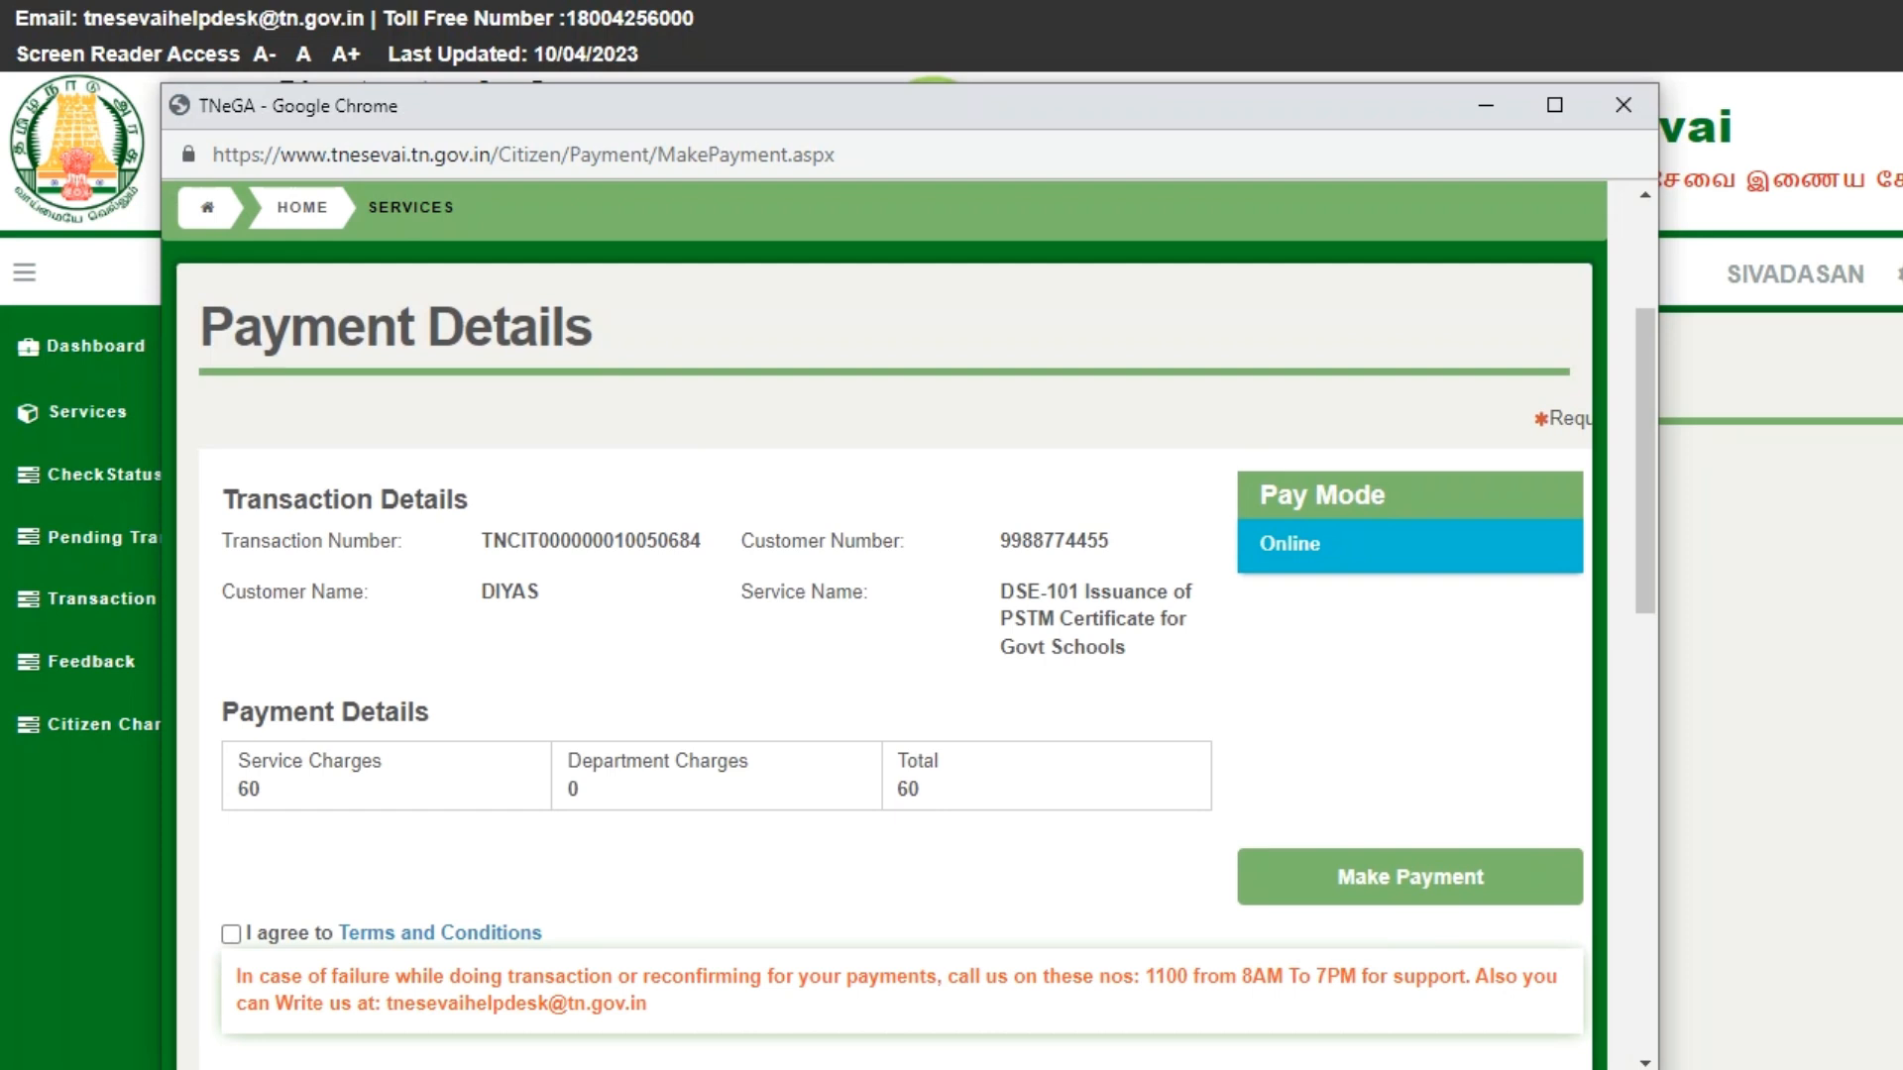
pyautogui.click(230, 934)
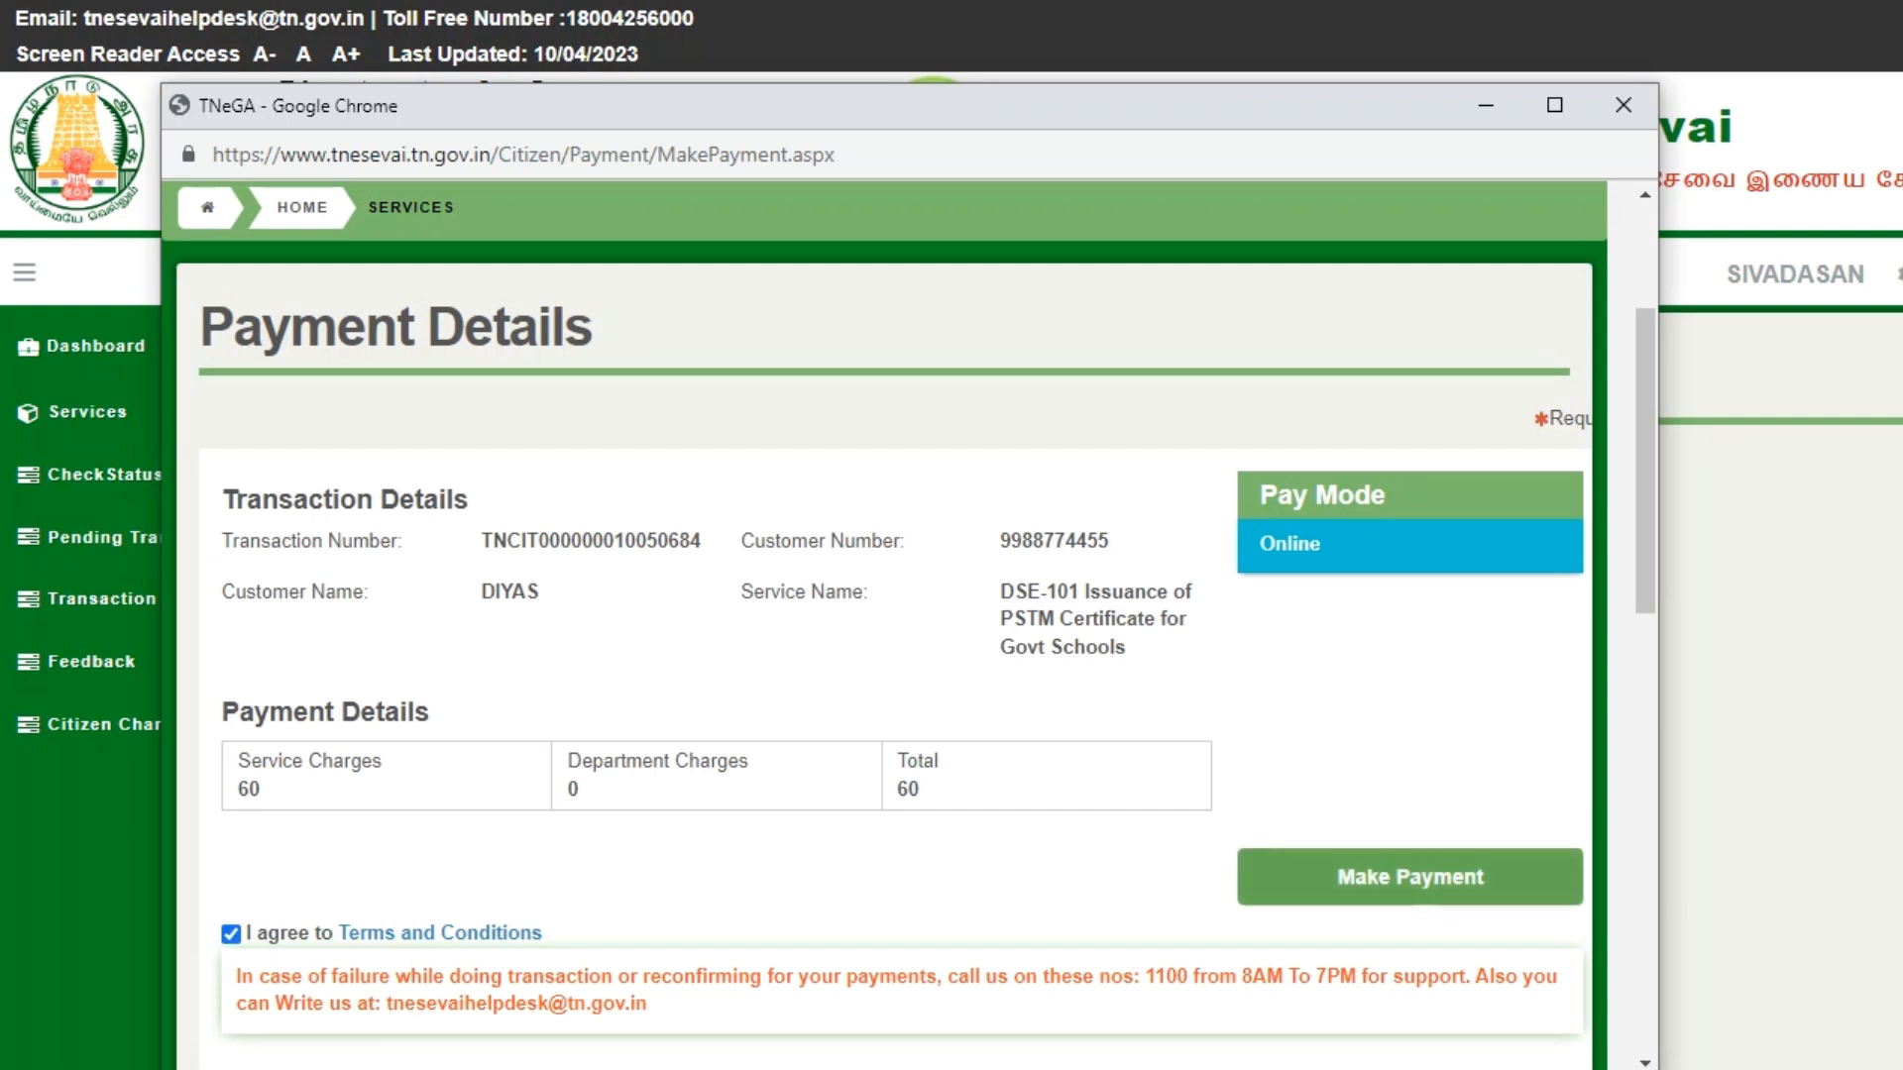
pyautogui.click(1410, 877)
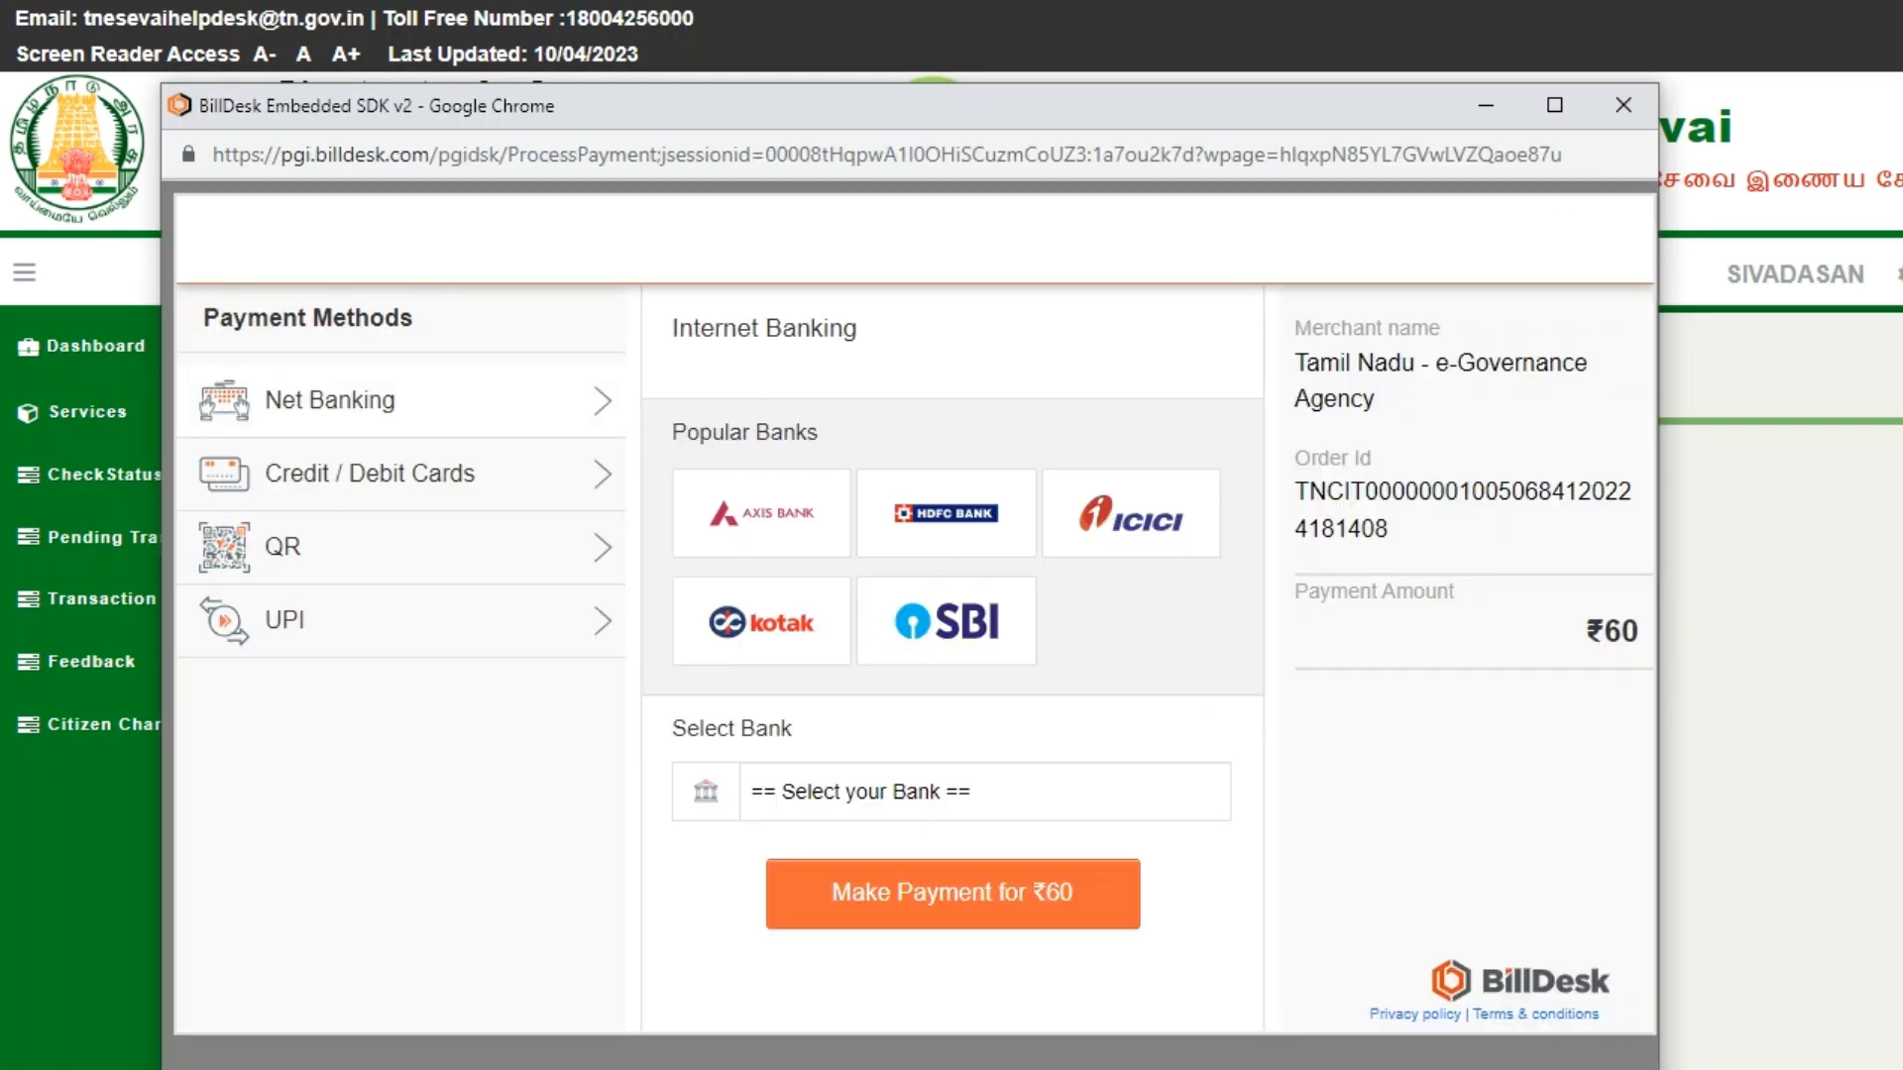
# - Pay by QR with BHIM UPI and generate the ₹60 payment QR code
pyautogui.click(327, 547)
pyautogui.click(952, 650)
pyautogui.click(853, 722)
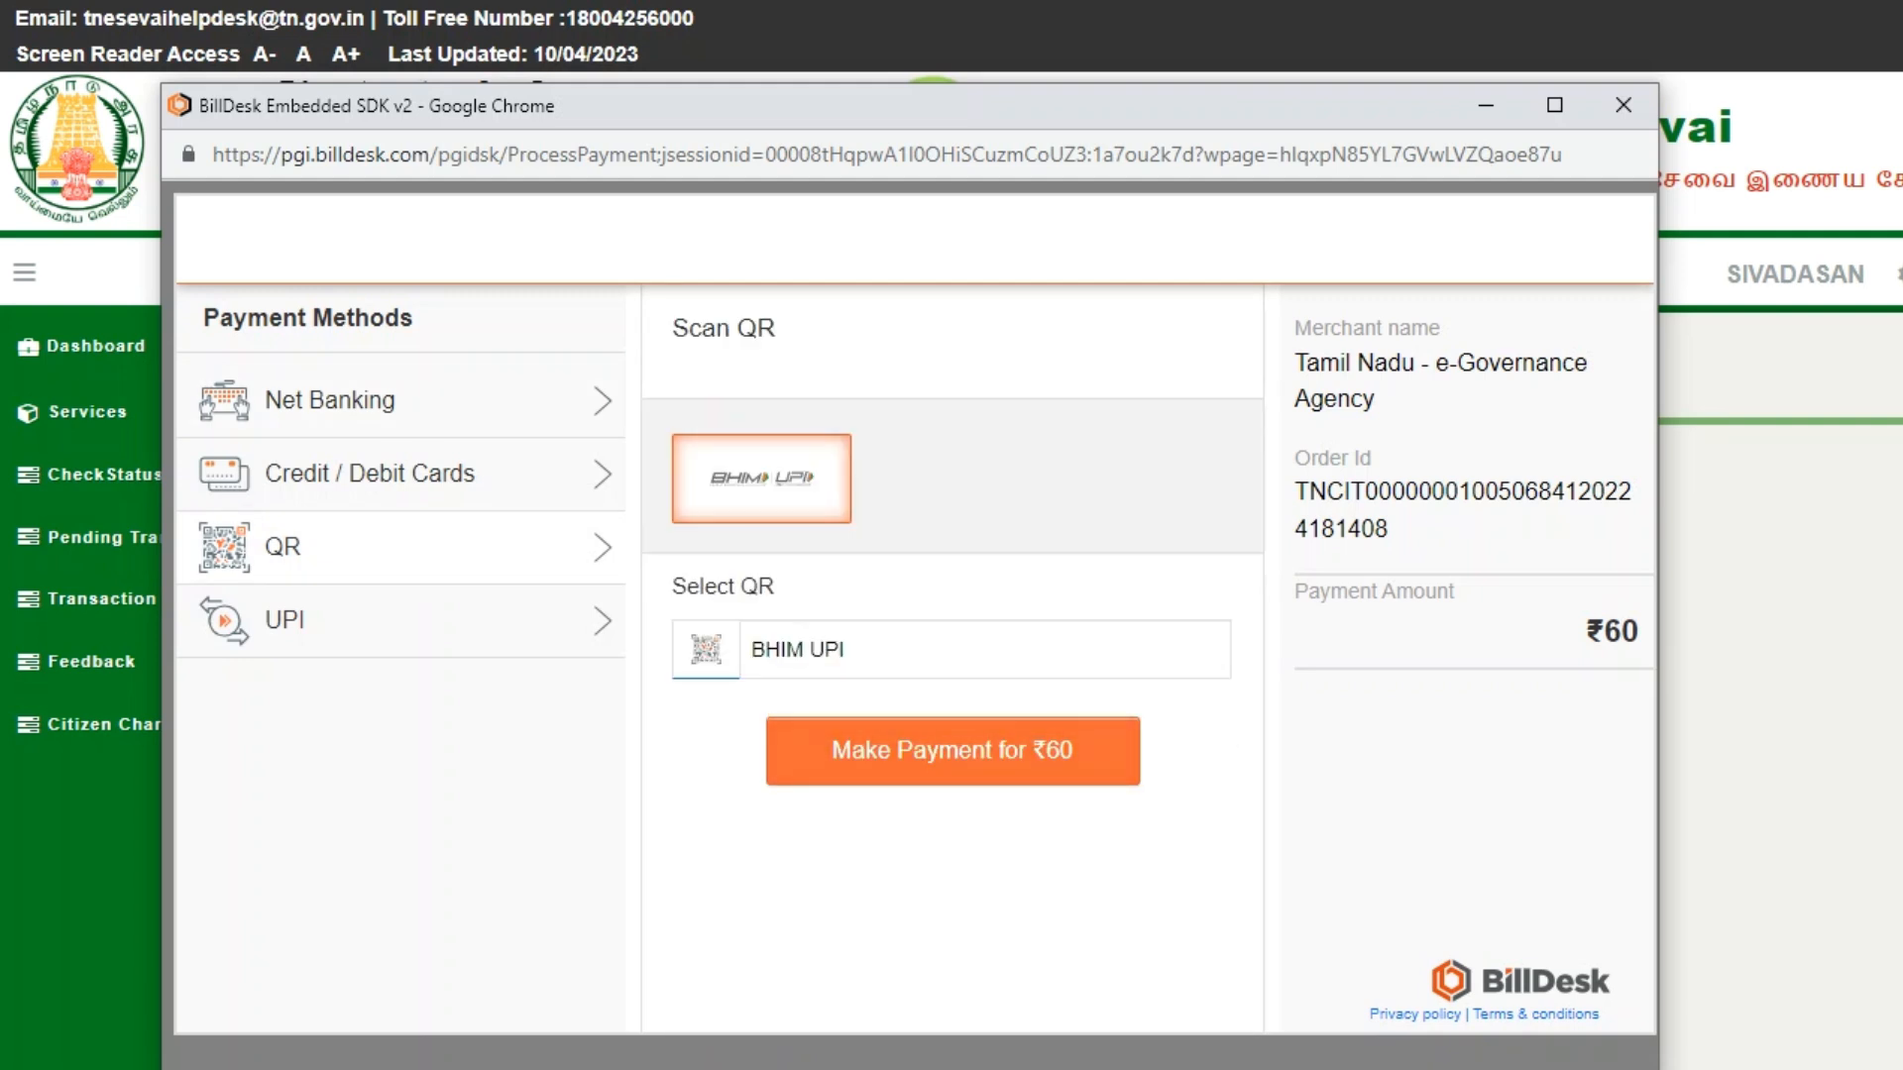
pyautogui.click(952, 750)
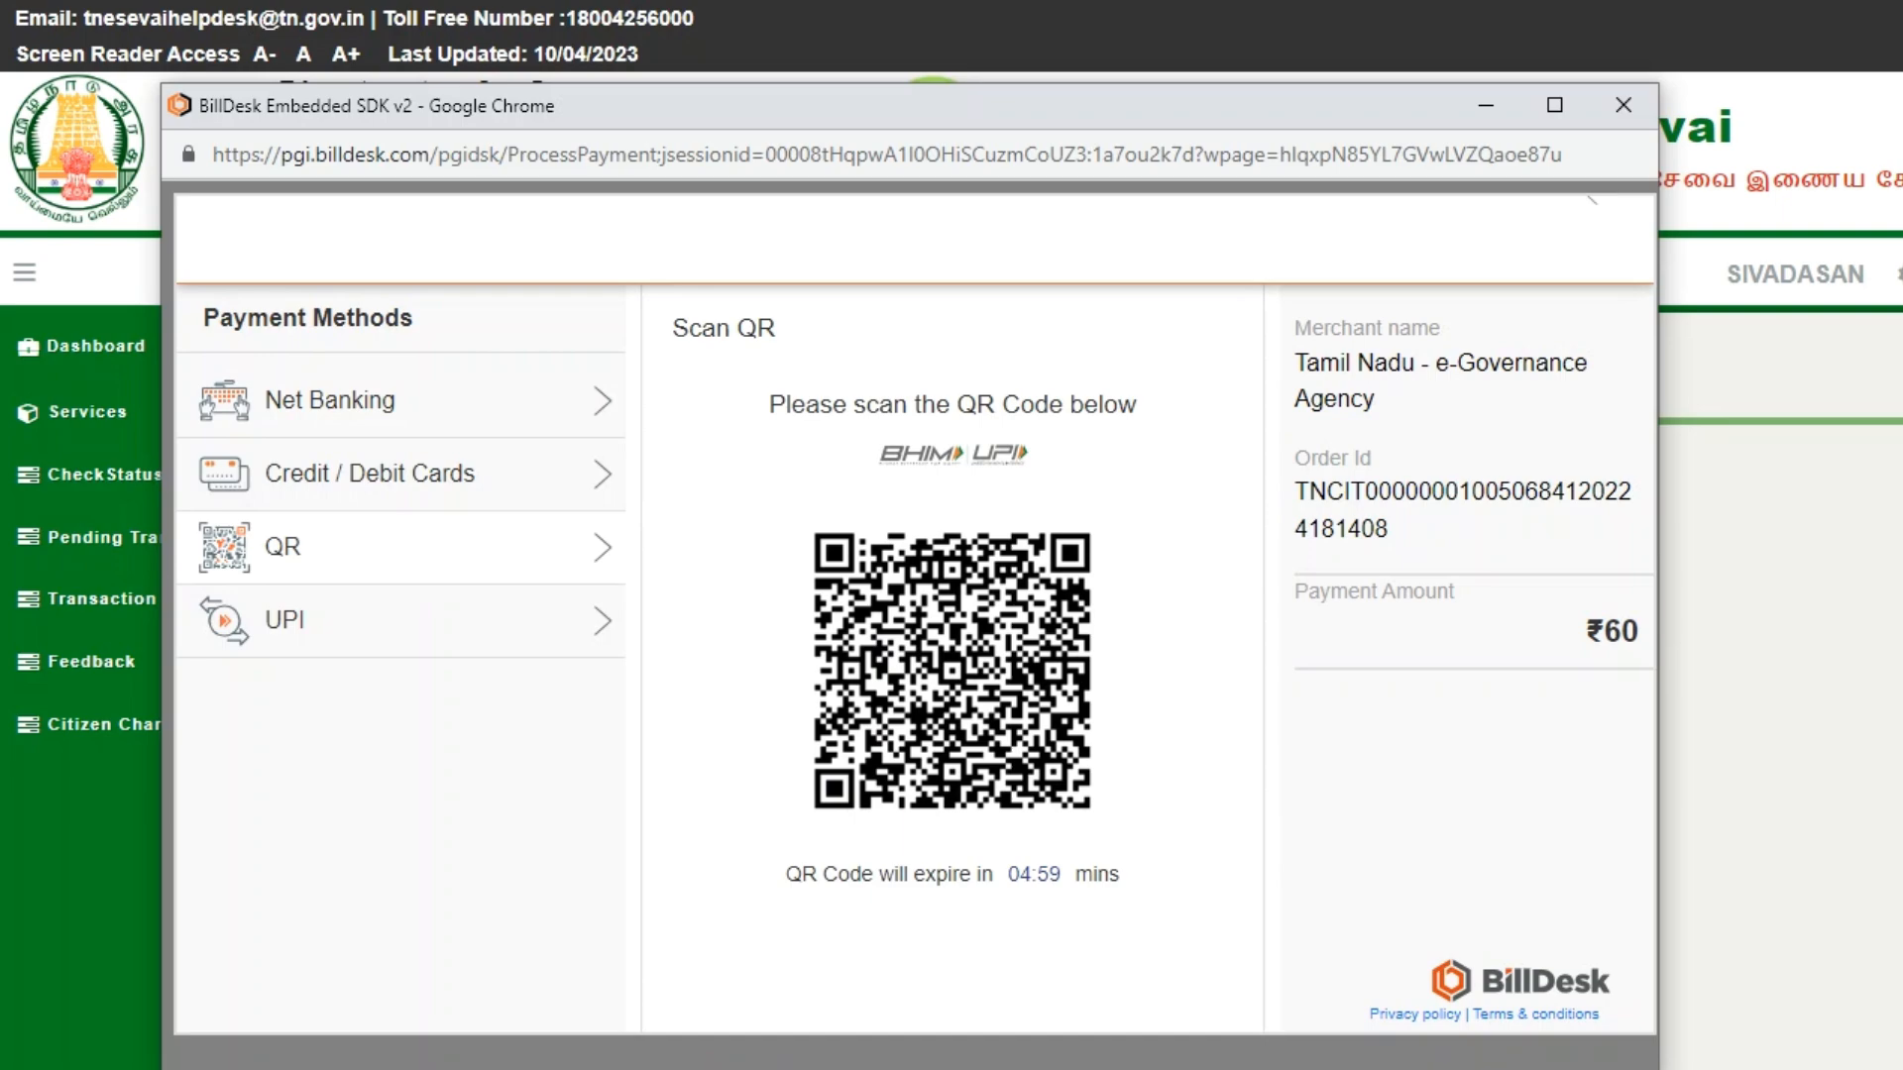